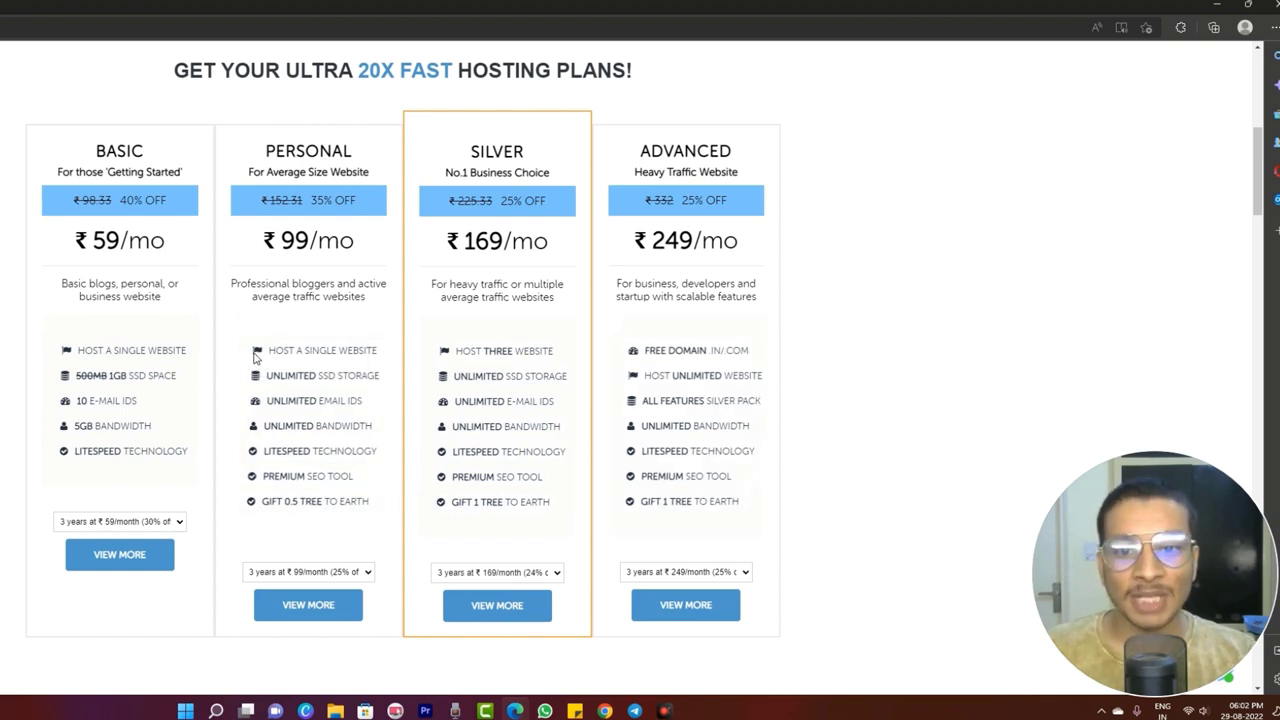
drag(258, 352, 366, 508)
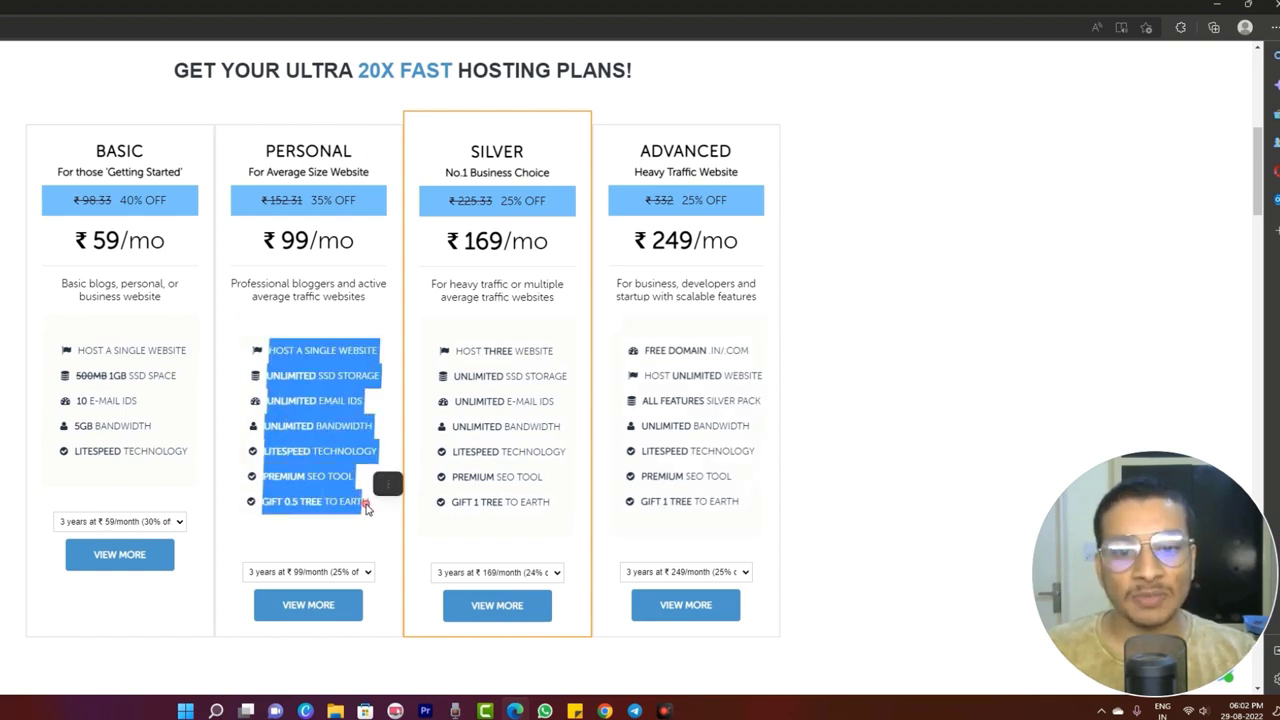
click(345, 505)
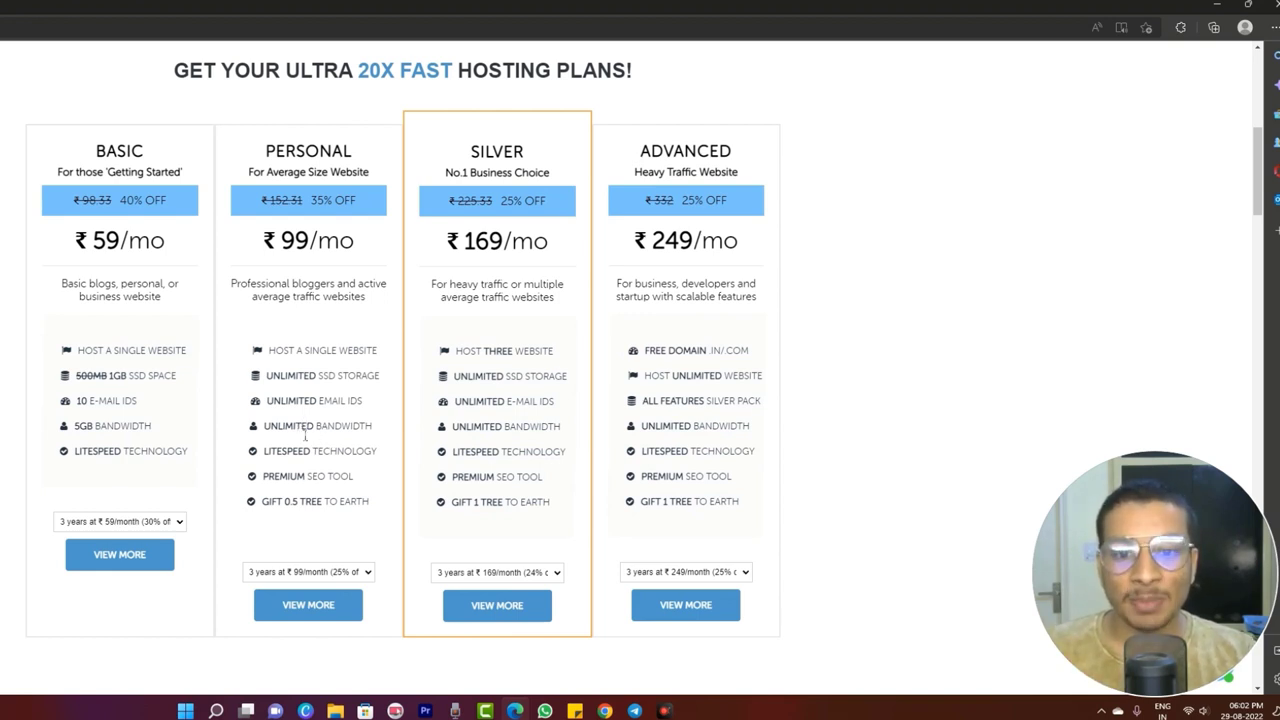
drag(305, 435, 372, 435)
click(321, 448)
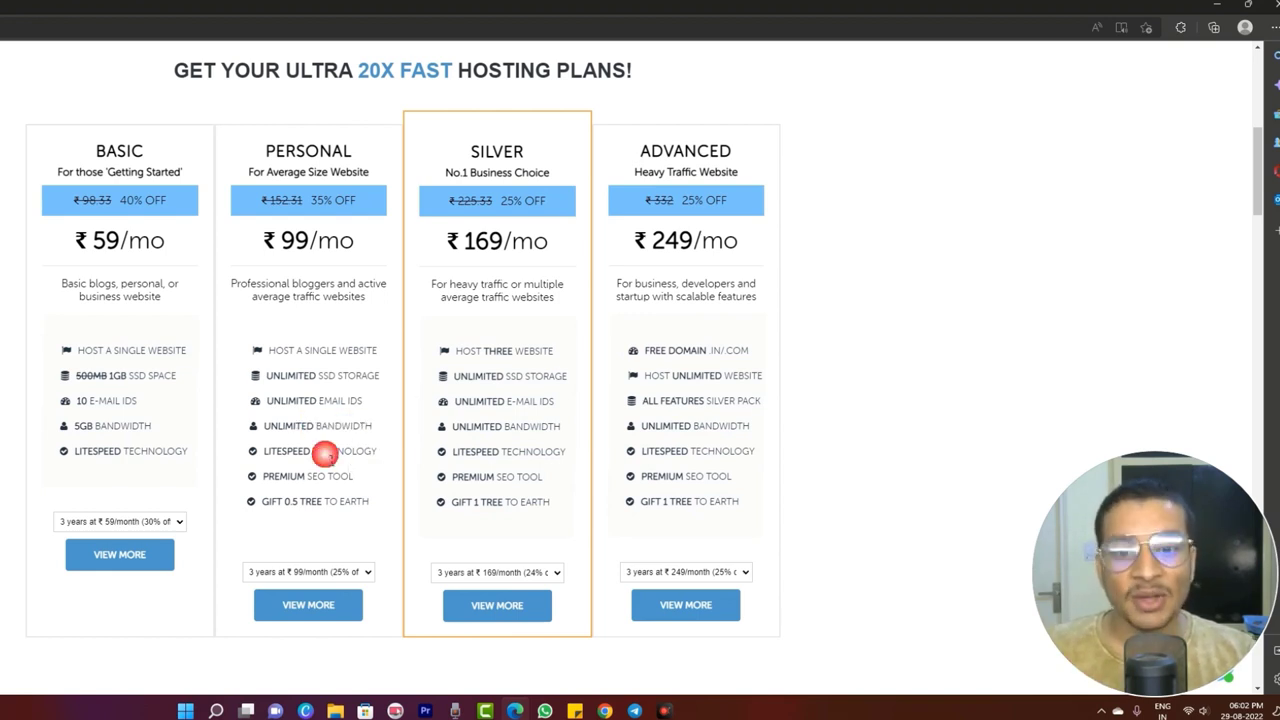
drag(263, 452, 381, 459)
click(826, 478)
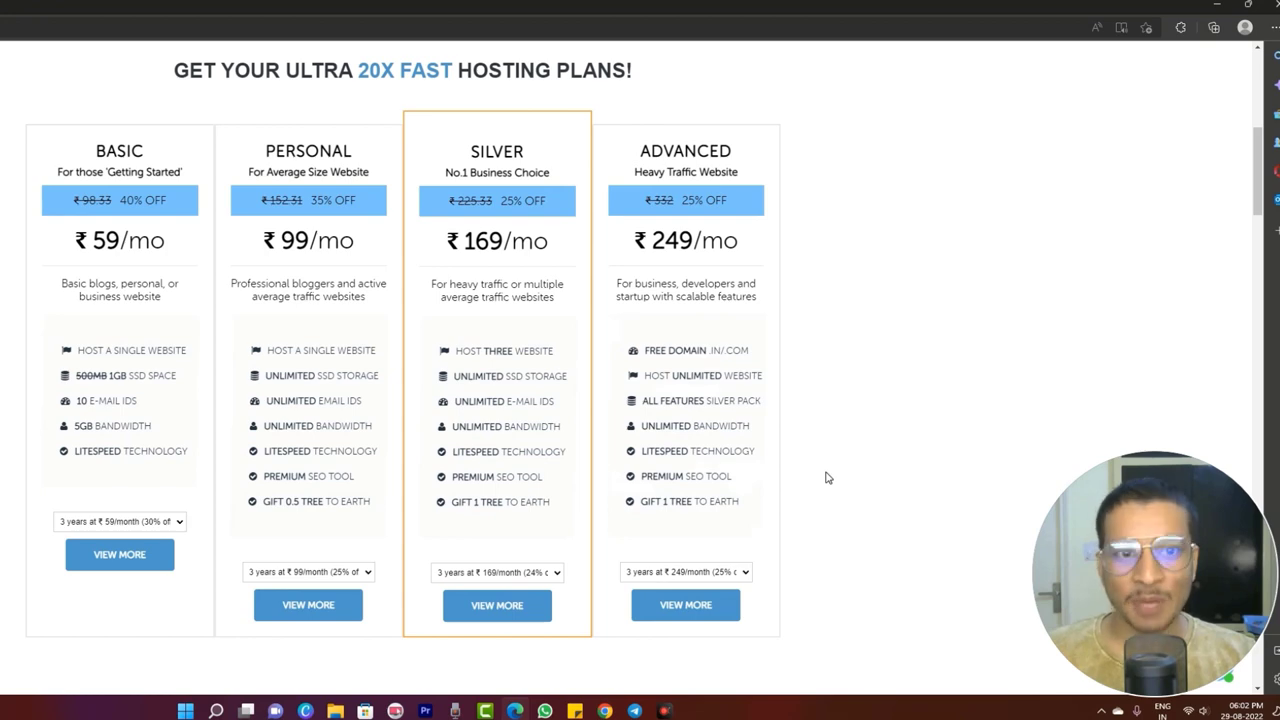
scroll(826, 478, up, 5)
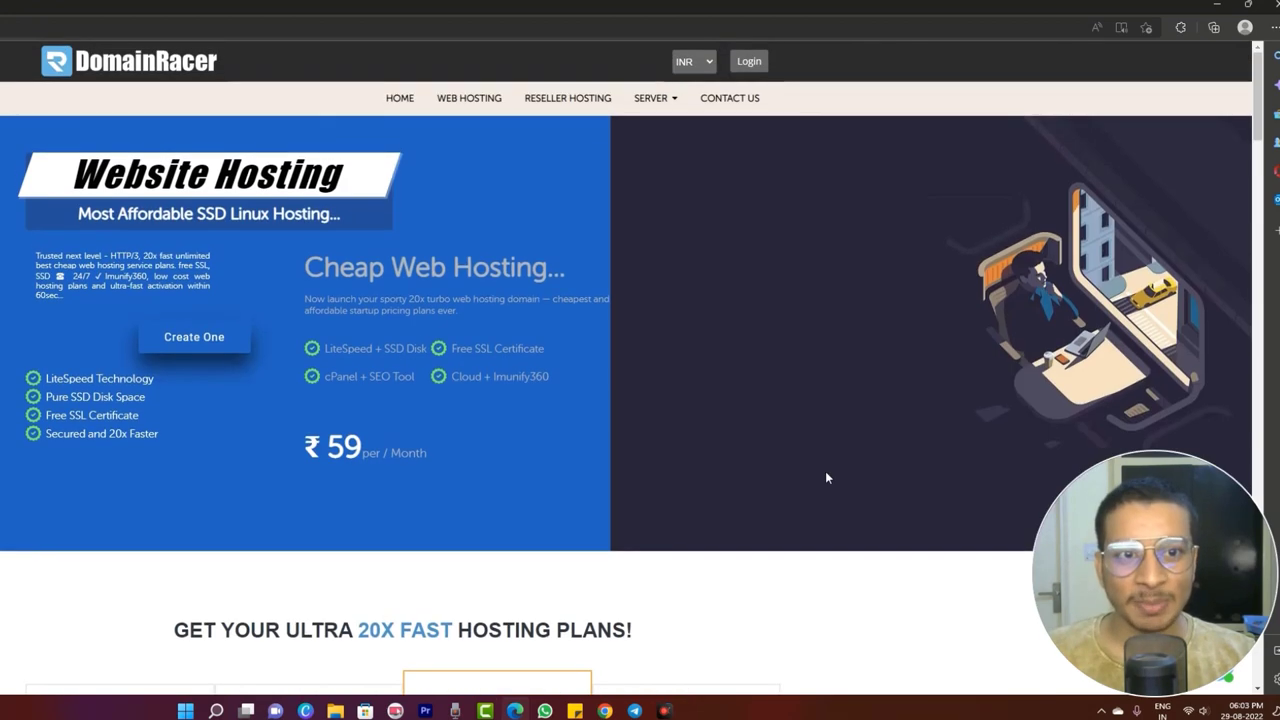
click(751, 63)
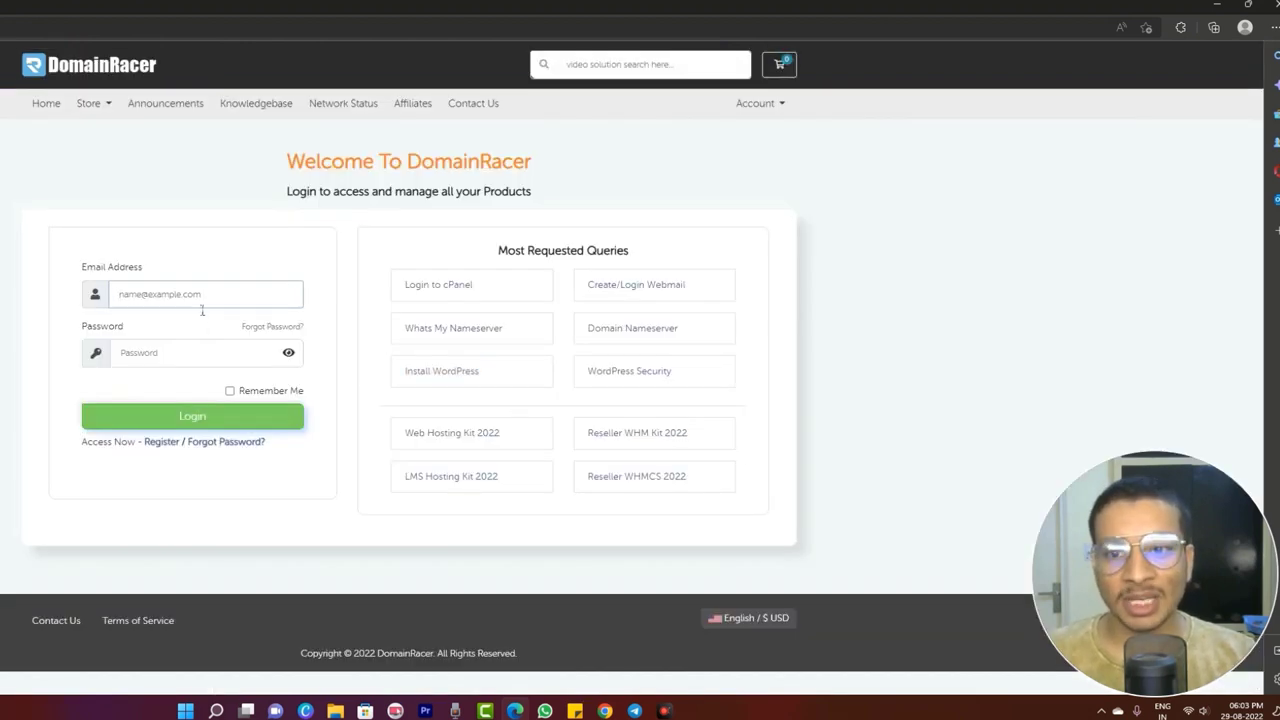
click(200, 298)
click(151, 367)
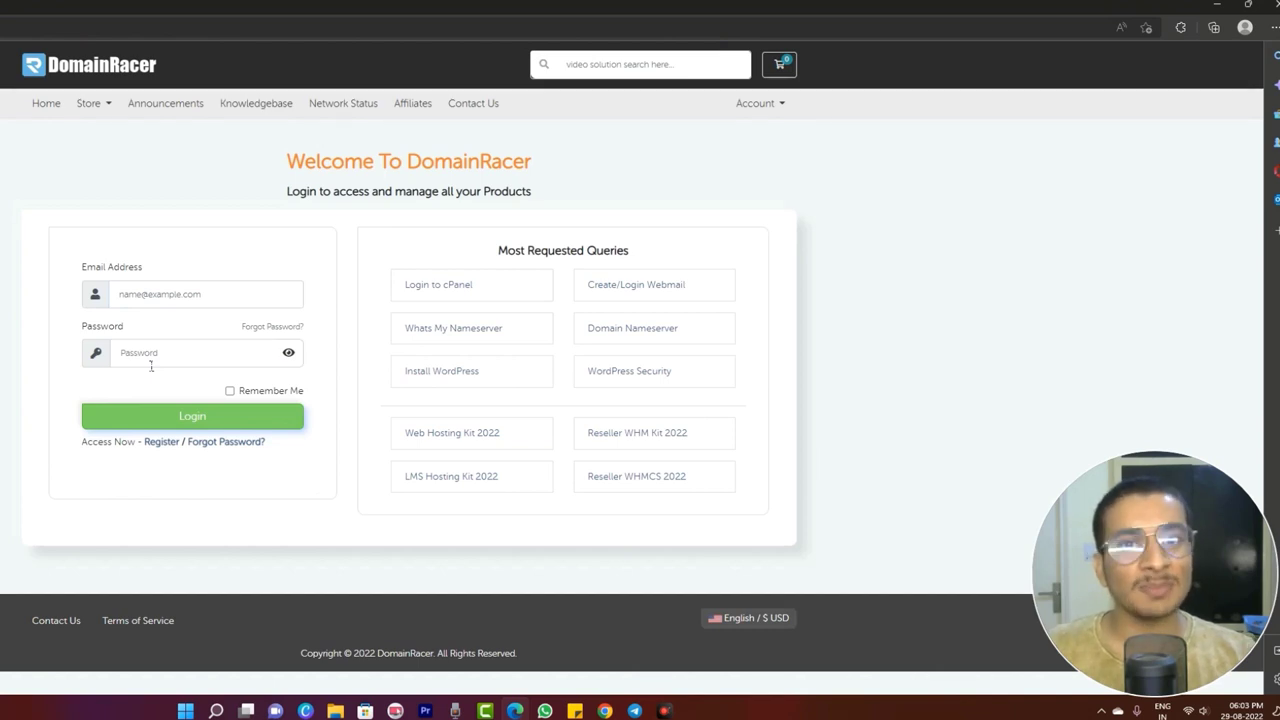
click(162, 442)
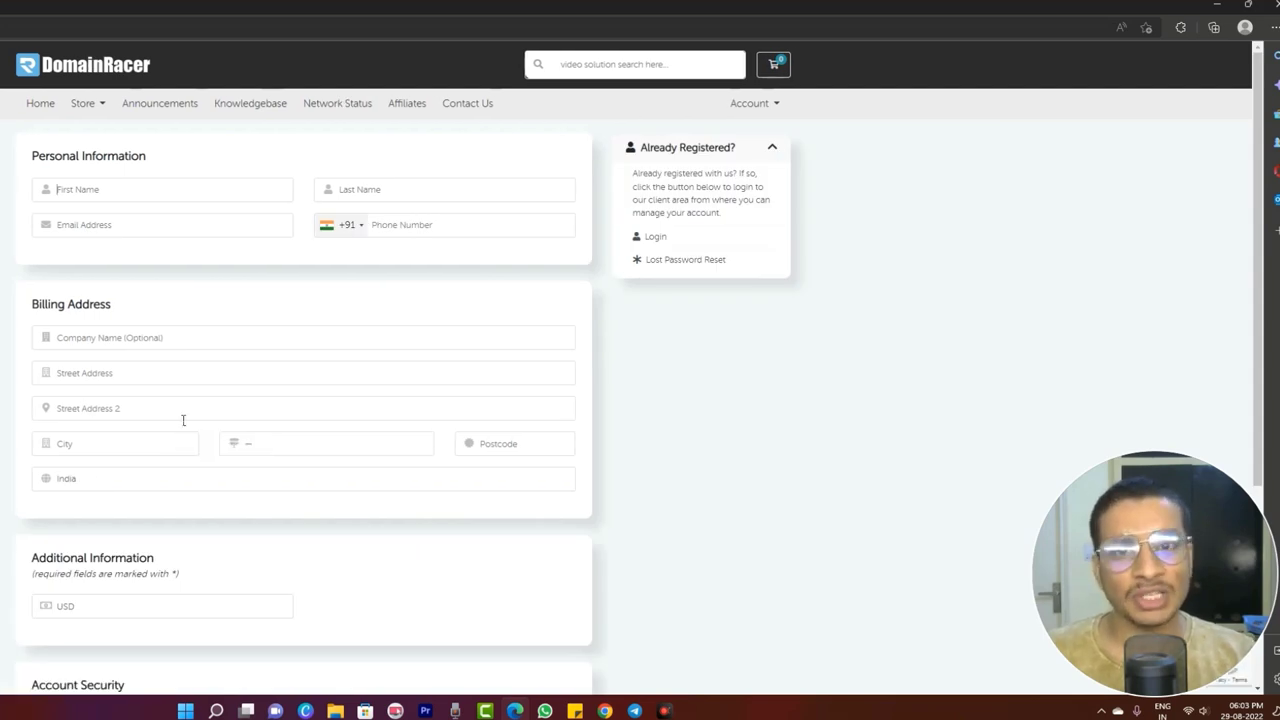
click(104, 76)
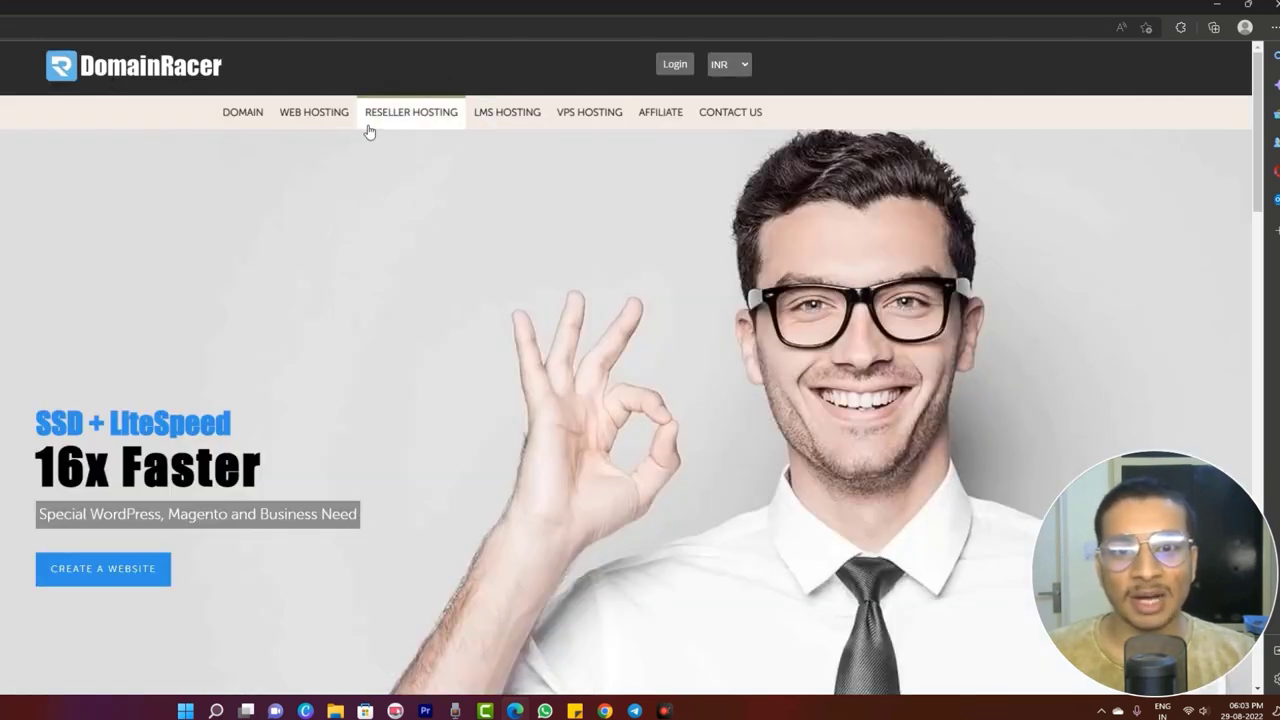
click(333, 115)
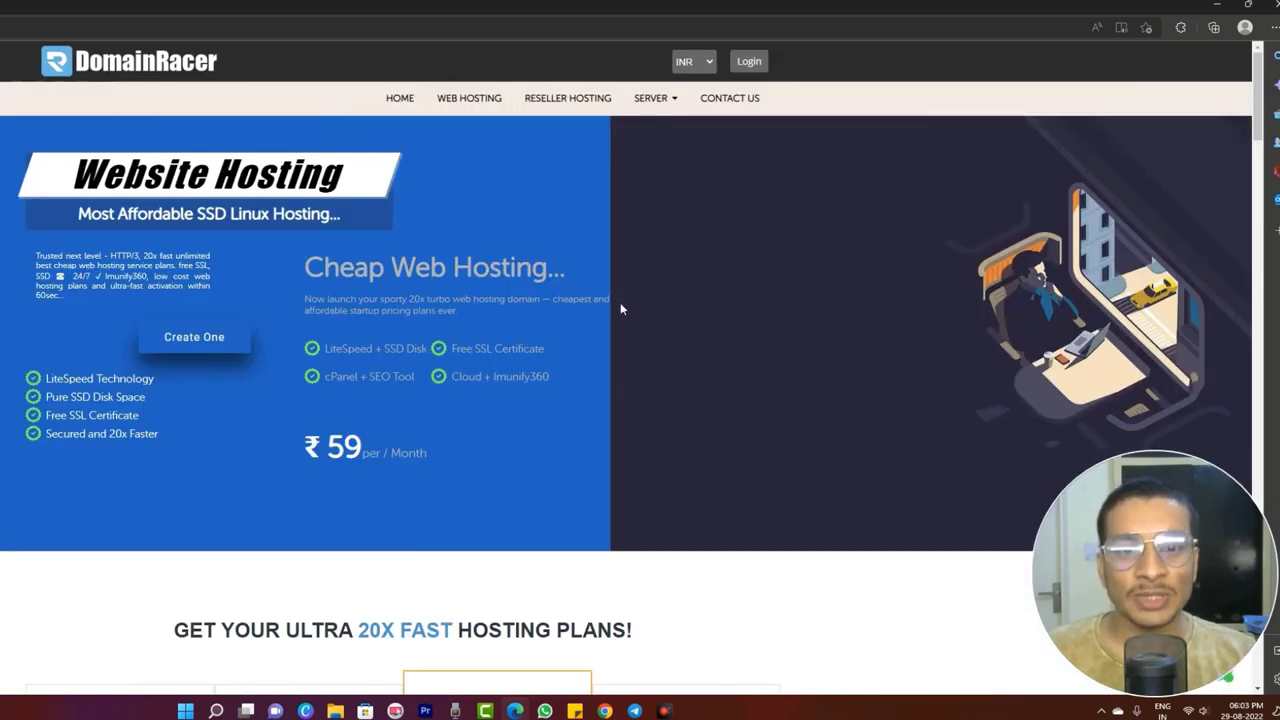
scroll(622, 308, down, 10)
scroll(623, 310, up, 3)
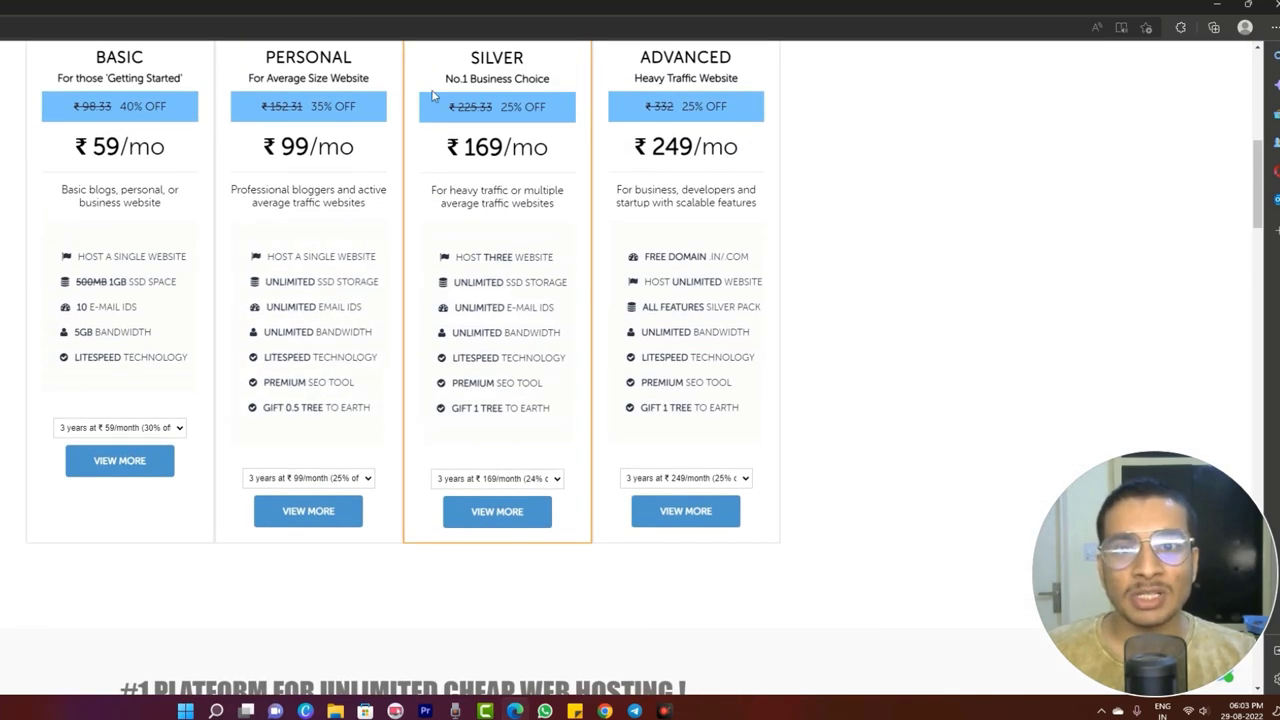
- Order the Personal plan, search 'doc', and add the first suggested ₹649.00 .com domain to the cart
click(326, 500)
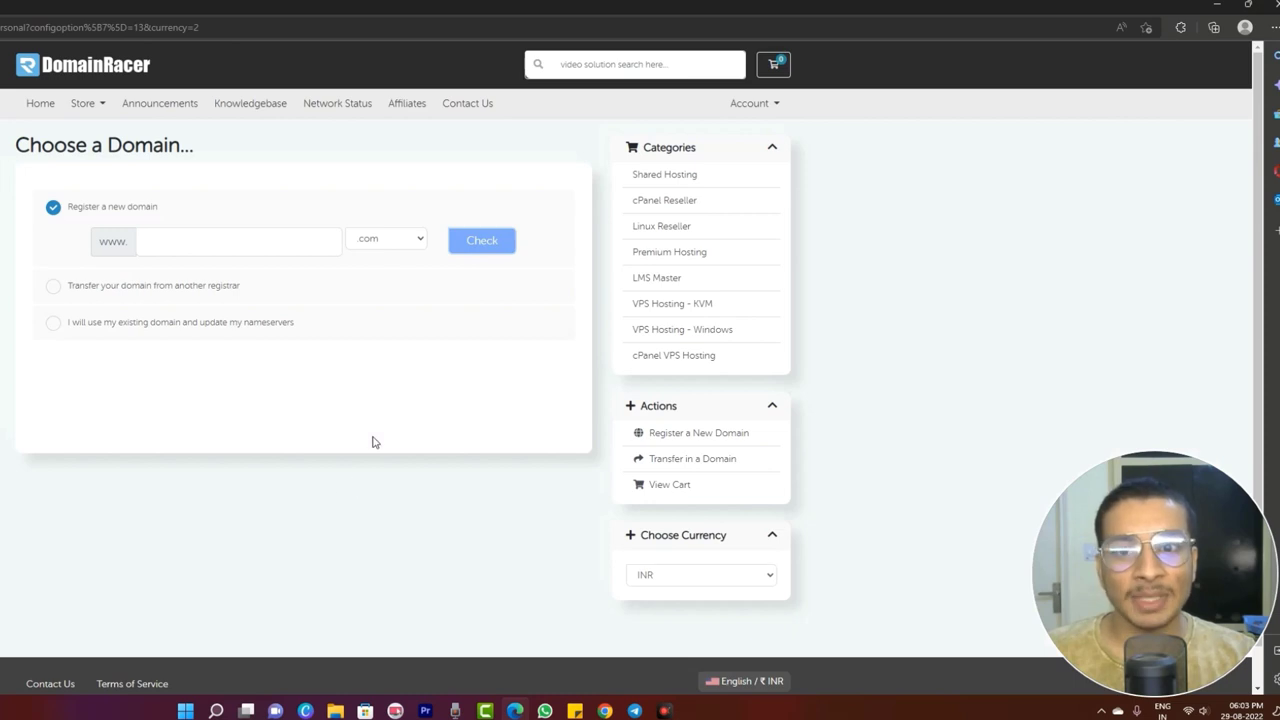
click(185, 243)
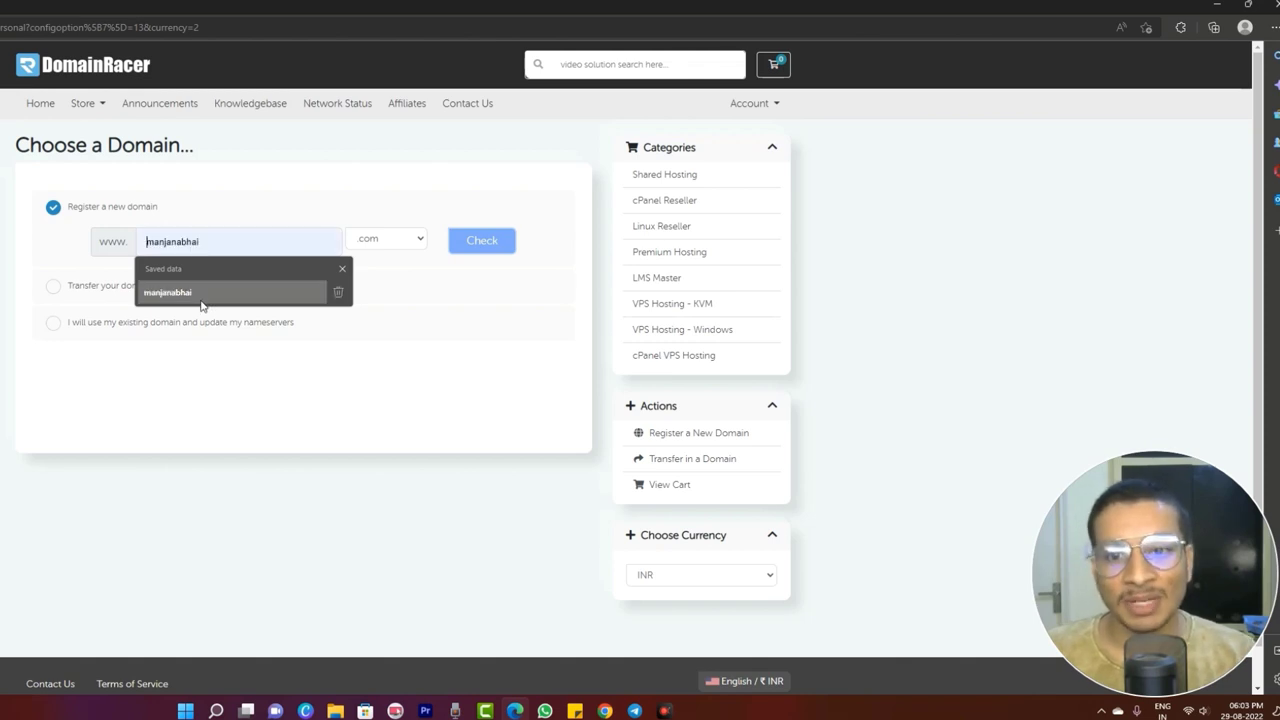
click(260, 234)
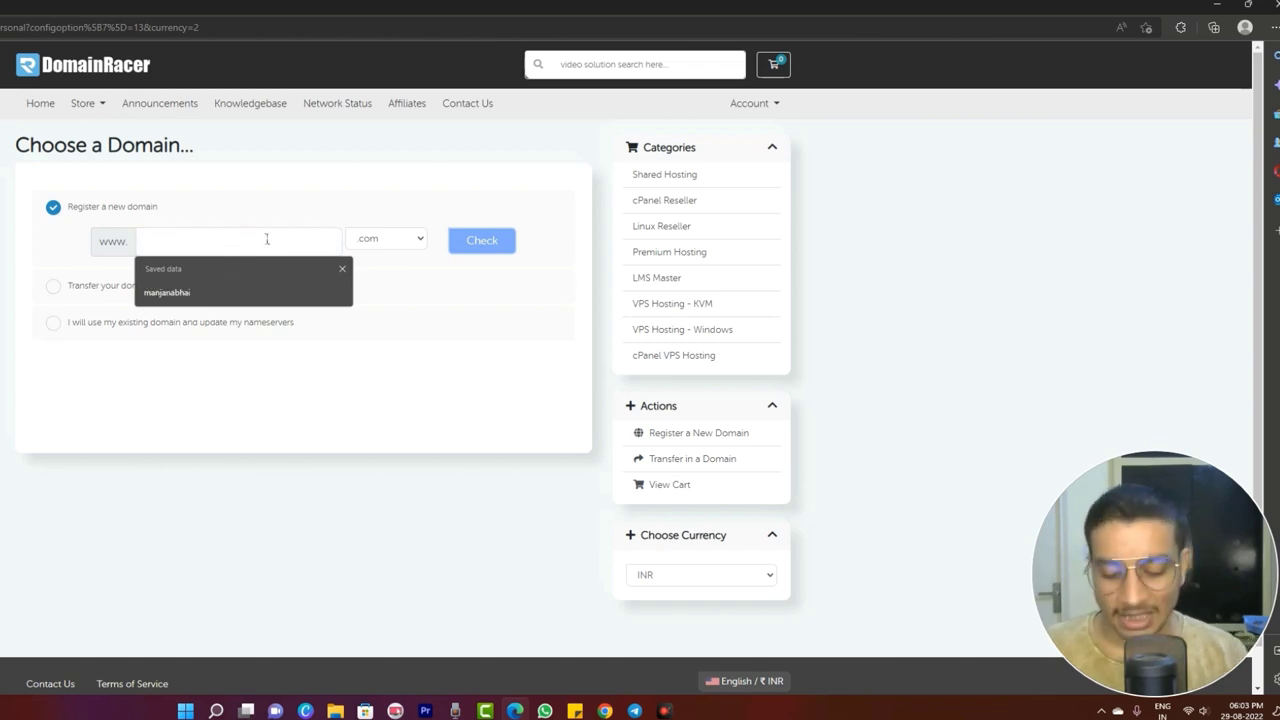
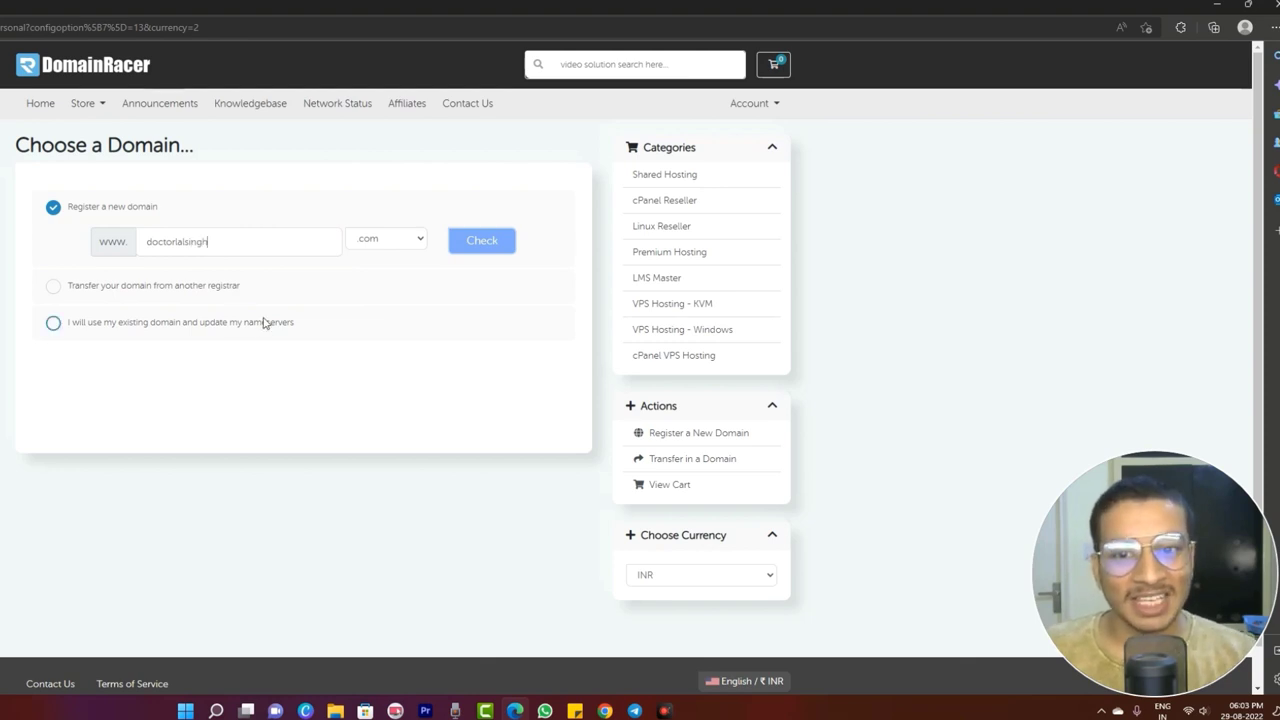
click(484, 250)
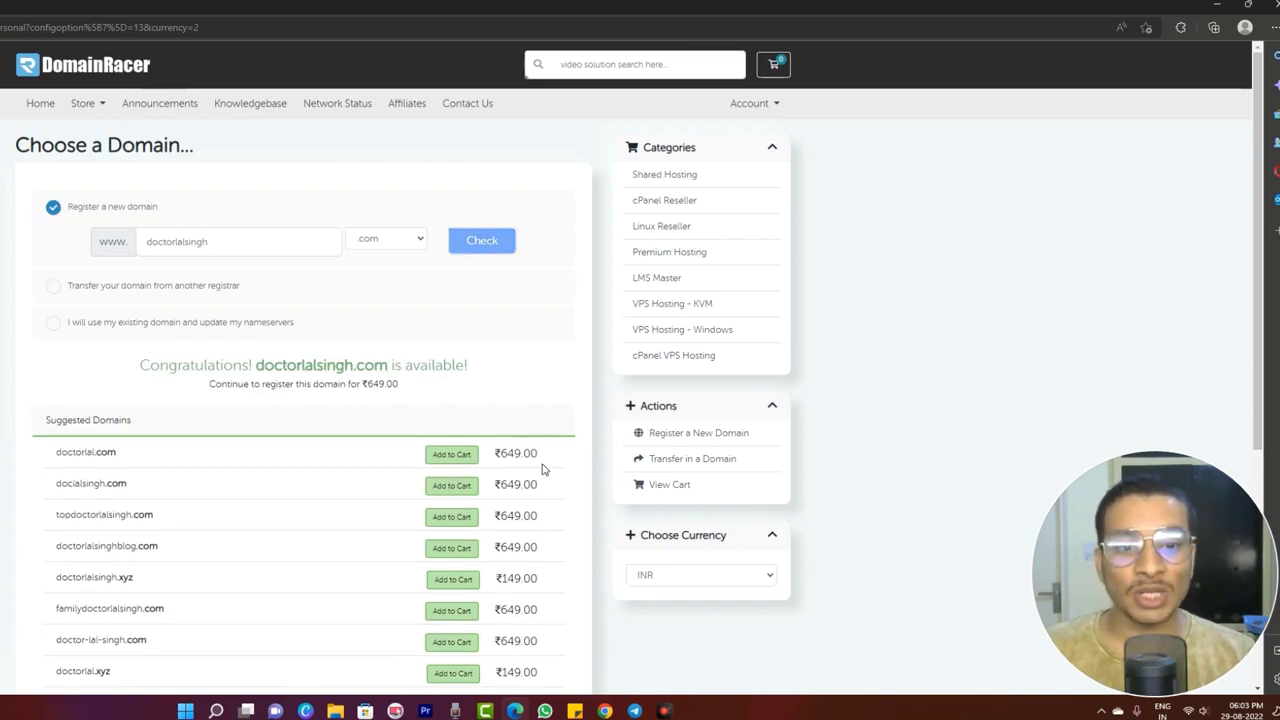
click(452, 456)
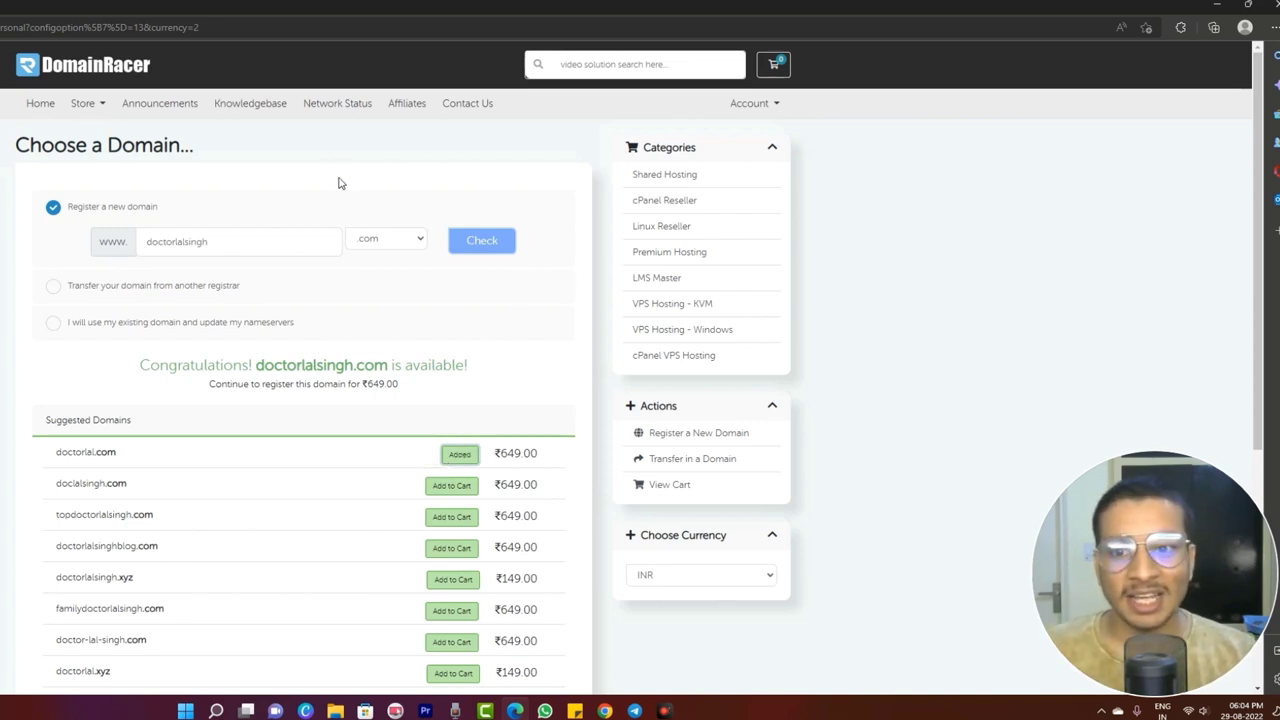
scroll(385, 338, down, 4)
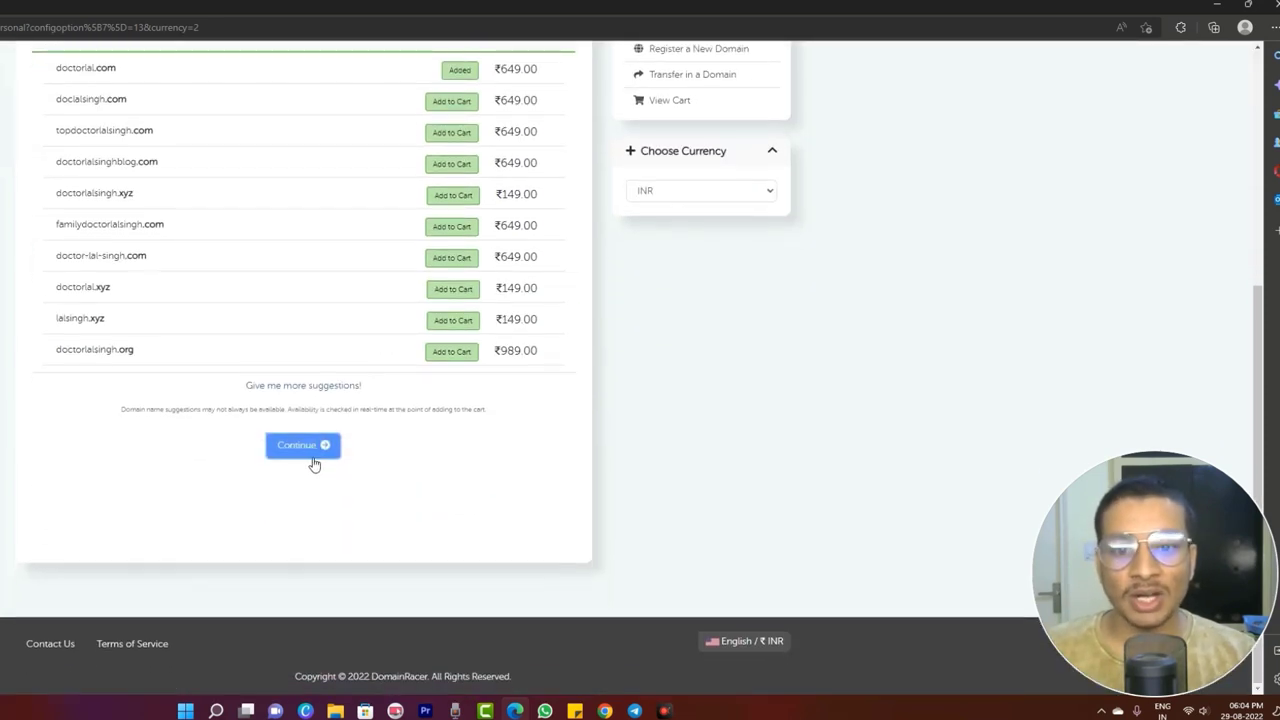
click(309, 446)
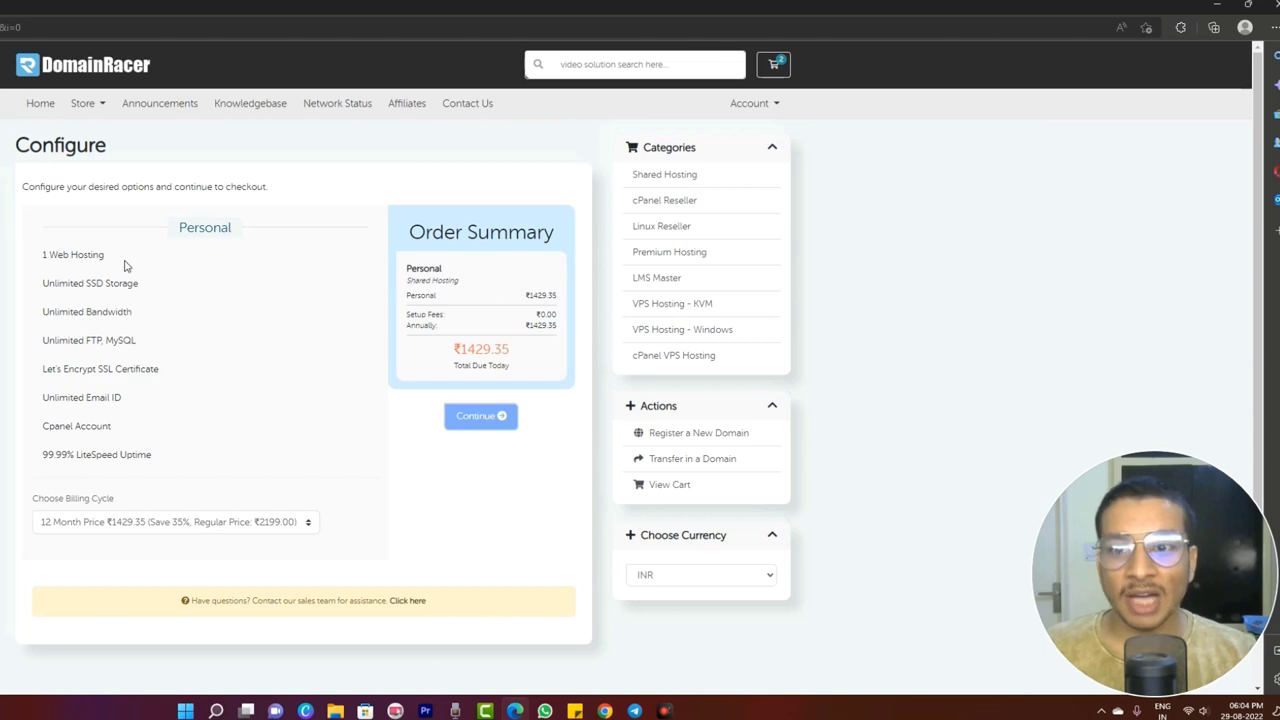
- Review the plan's hosting, SSD, bandwidth and database features and the ₹1429.35 total, then continue
drag(49, 265, 120, 274)
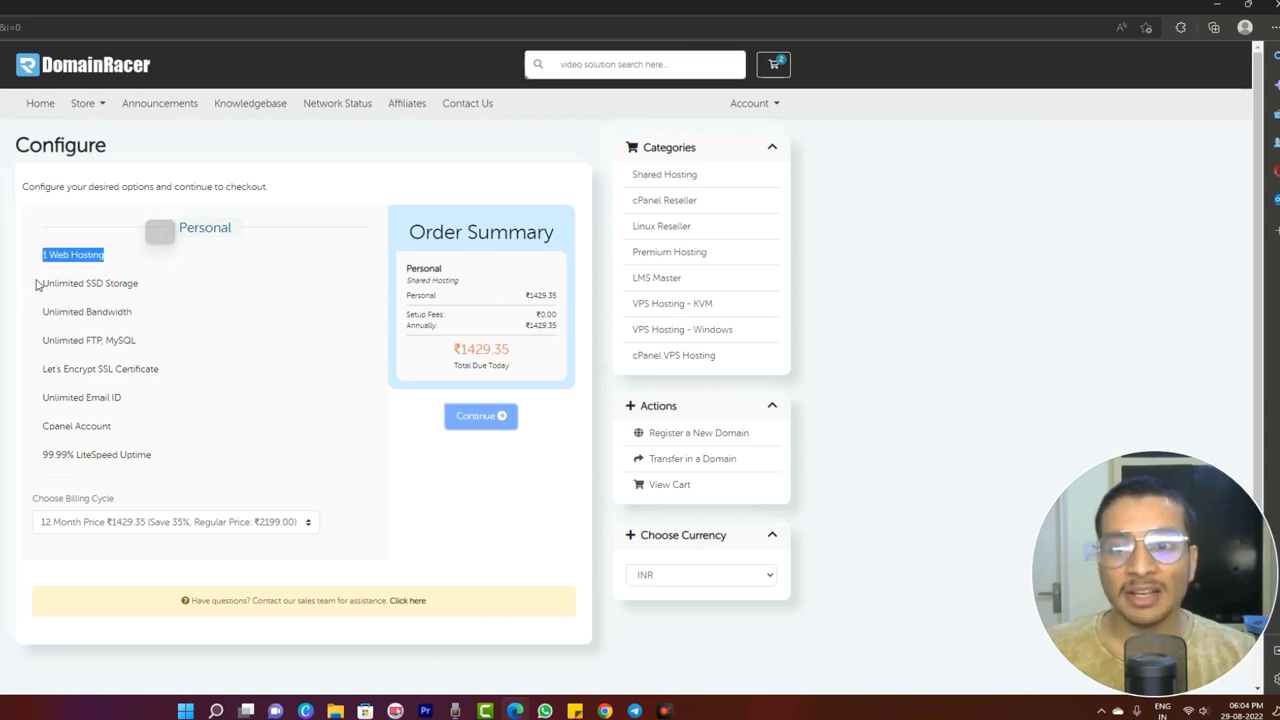
drag(37, 283, 143, 300)
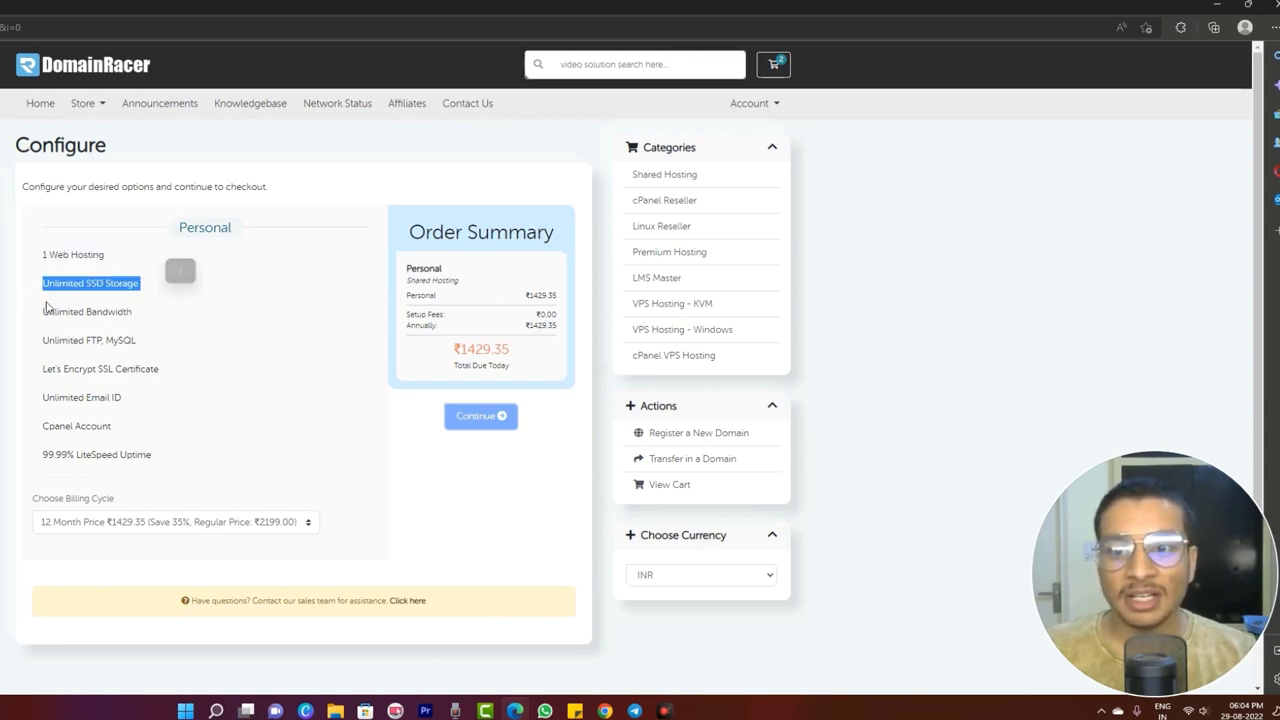
drag(42, 311, 125, 366)
click(177, 430)
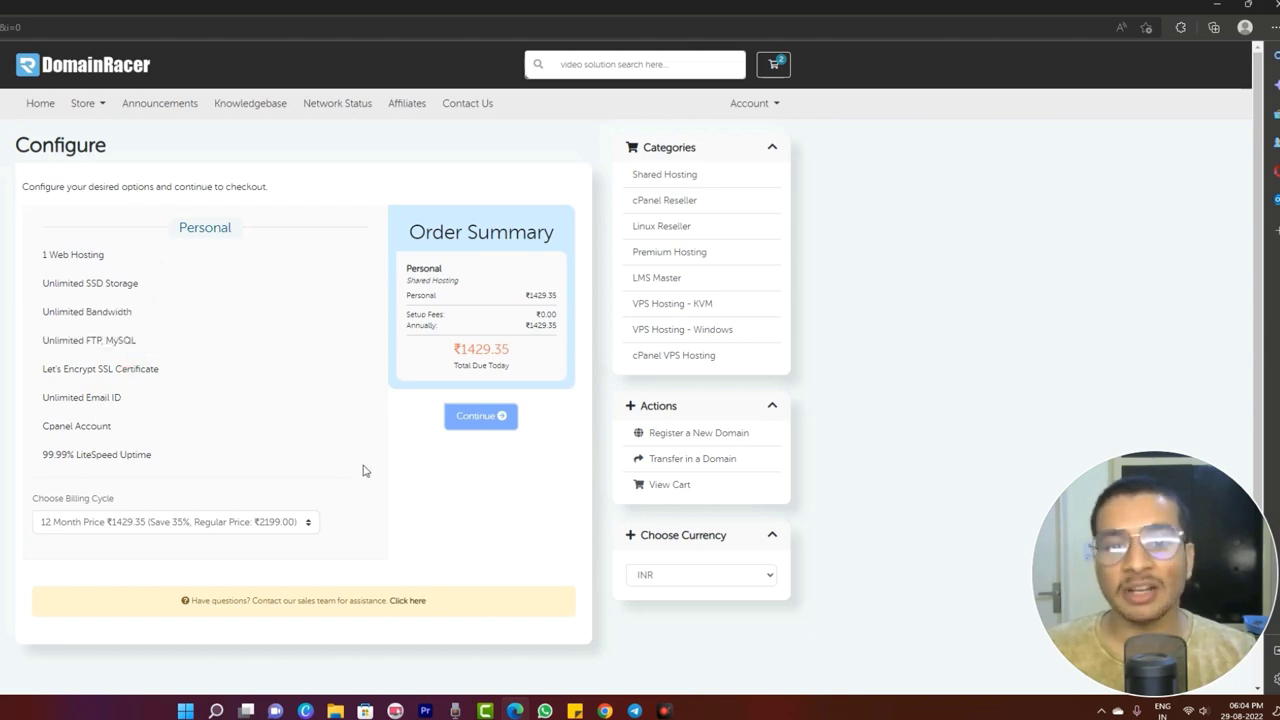
drag(452, 348, 550, 372)
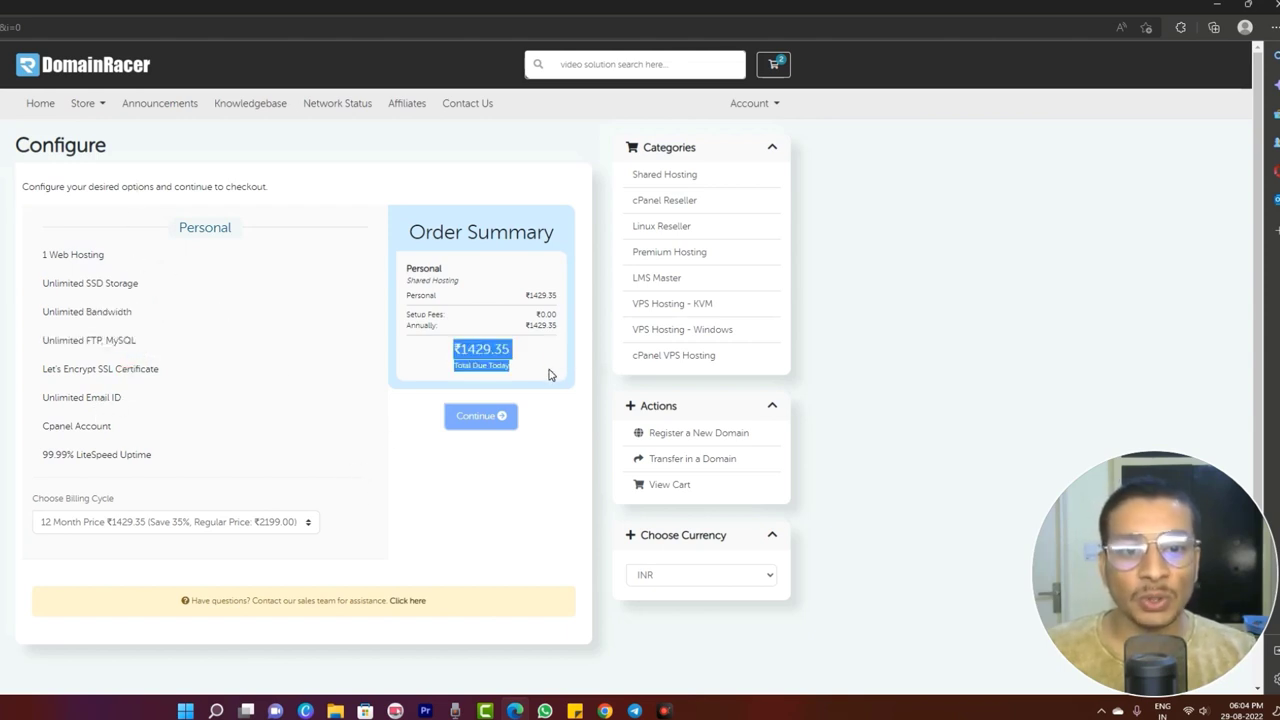
click(480, 516)
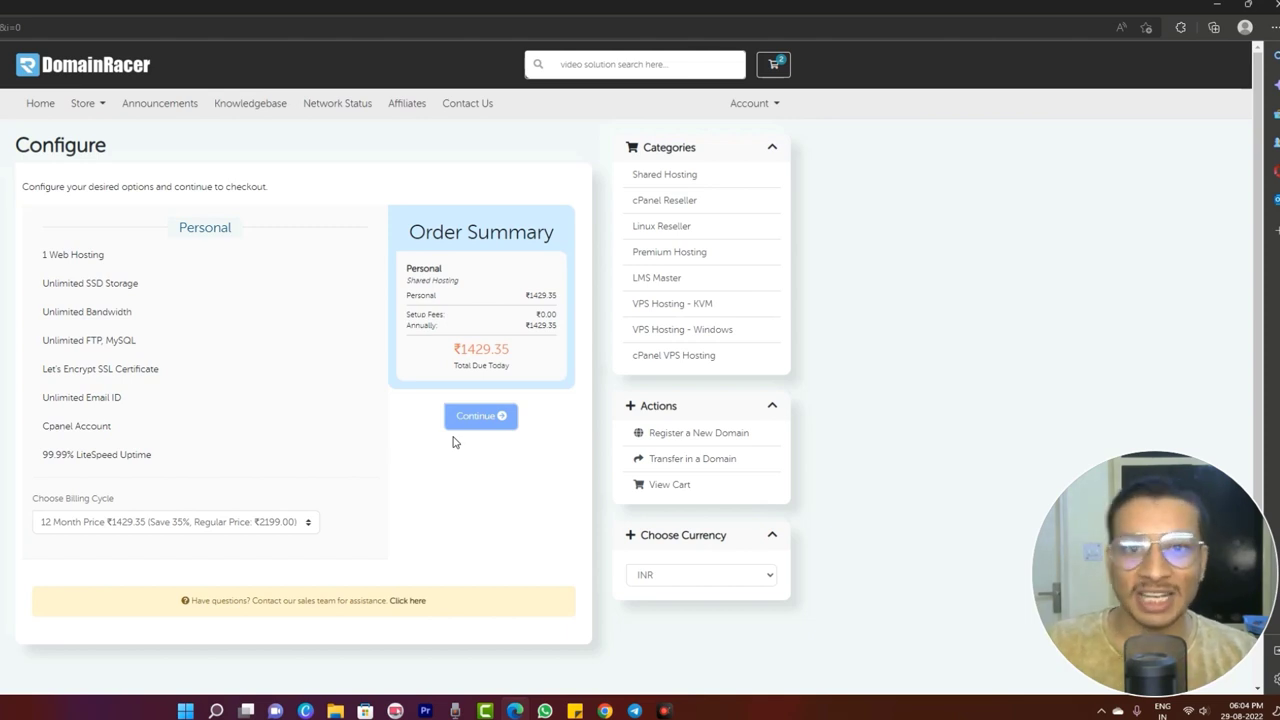
click(481, 416)
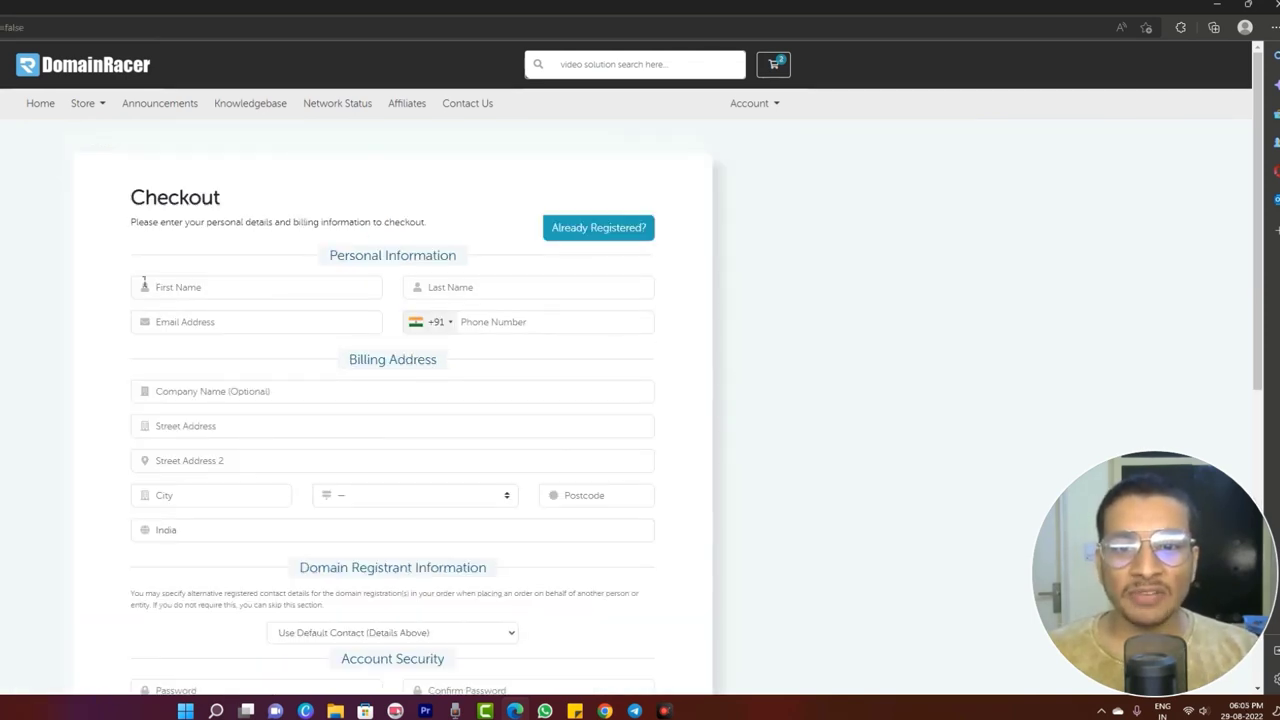
- Scroll down the Checkout form and submit it with Complete Order
scroll(457, 420, down, 6)
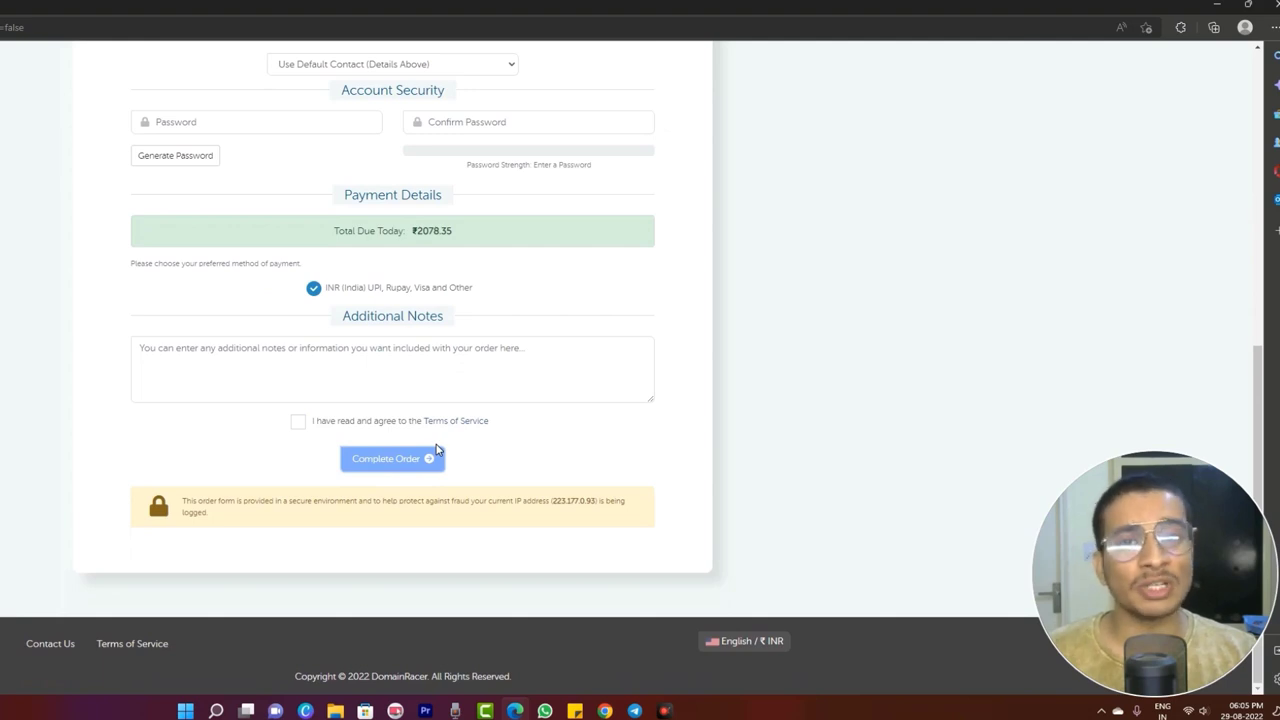
click(437, 452)
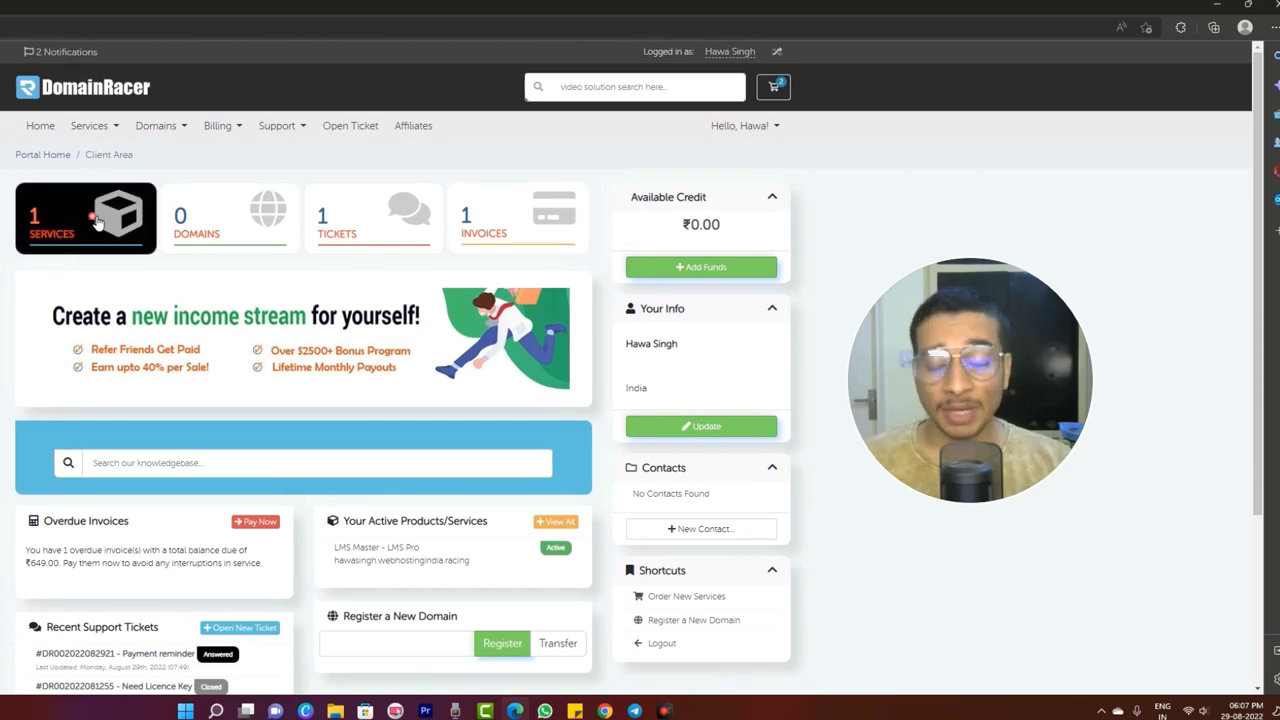
- Sort the Services list by product name, open LMS Pro, and log in to its cPanel
click(97, 222)
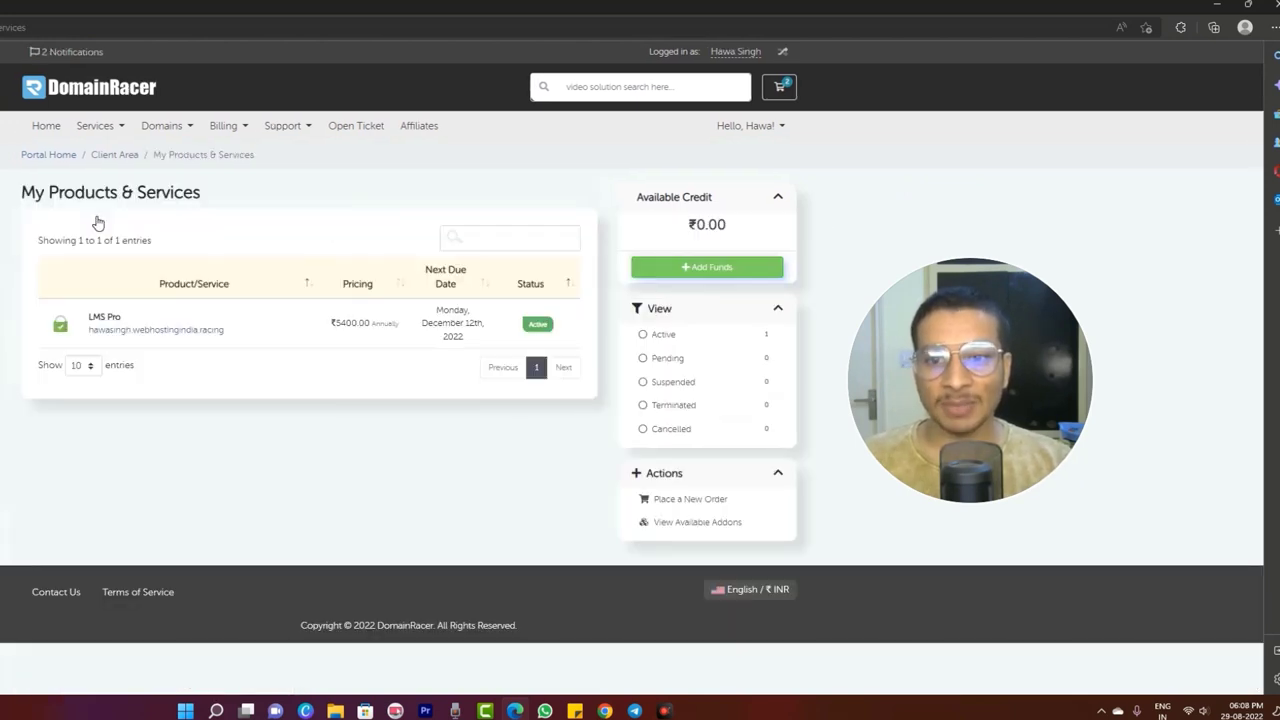
click(235, 291)
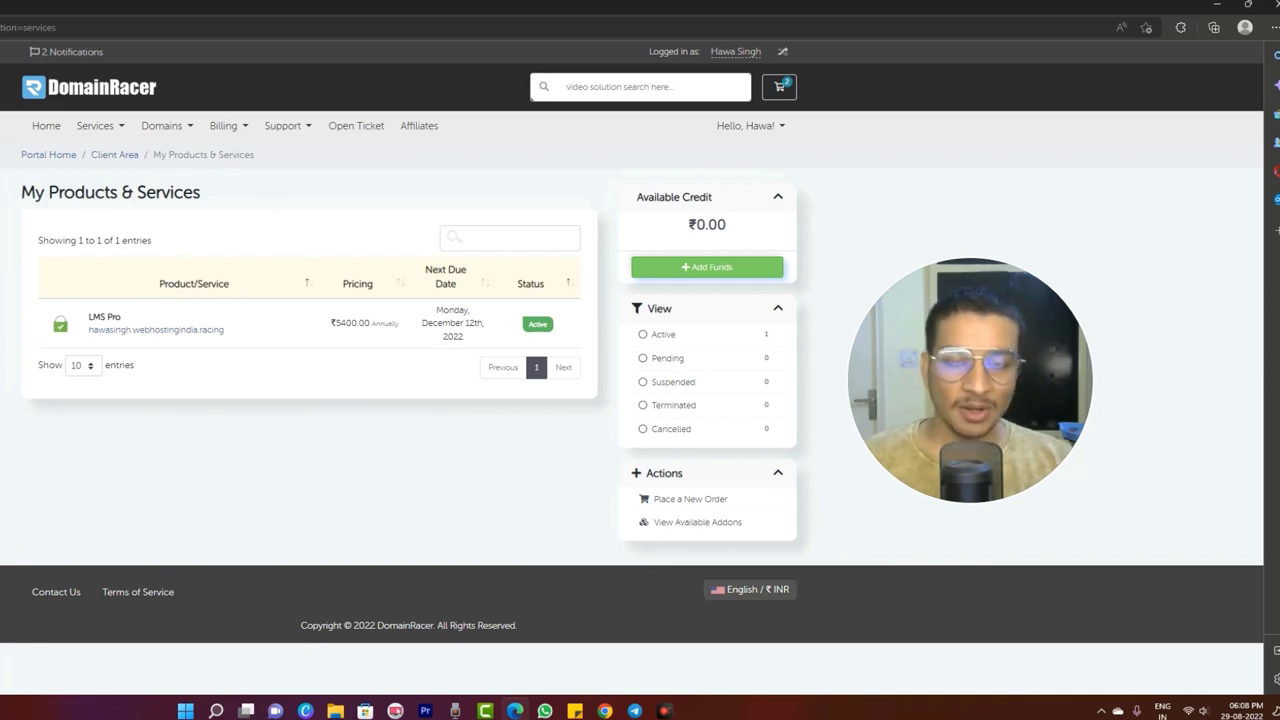
click(539, 327)
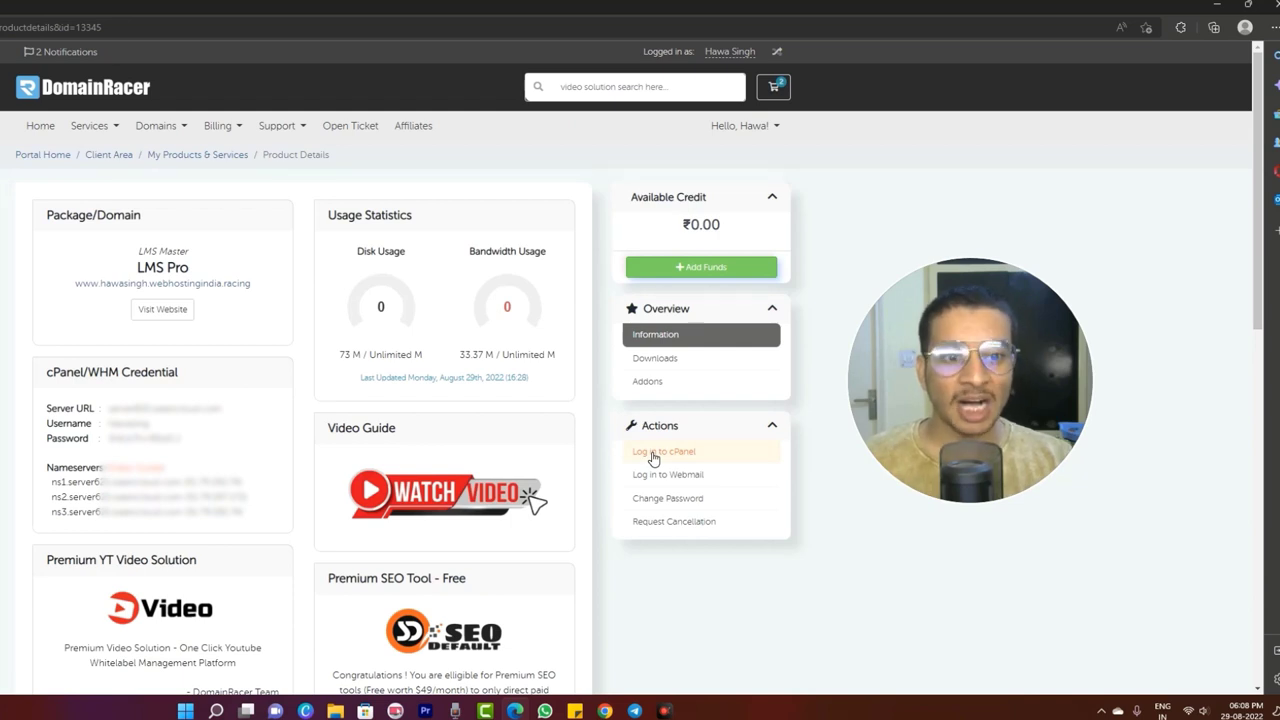
click(653, 455)
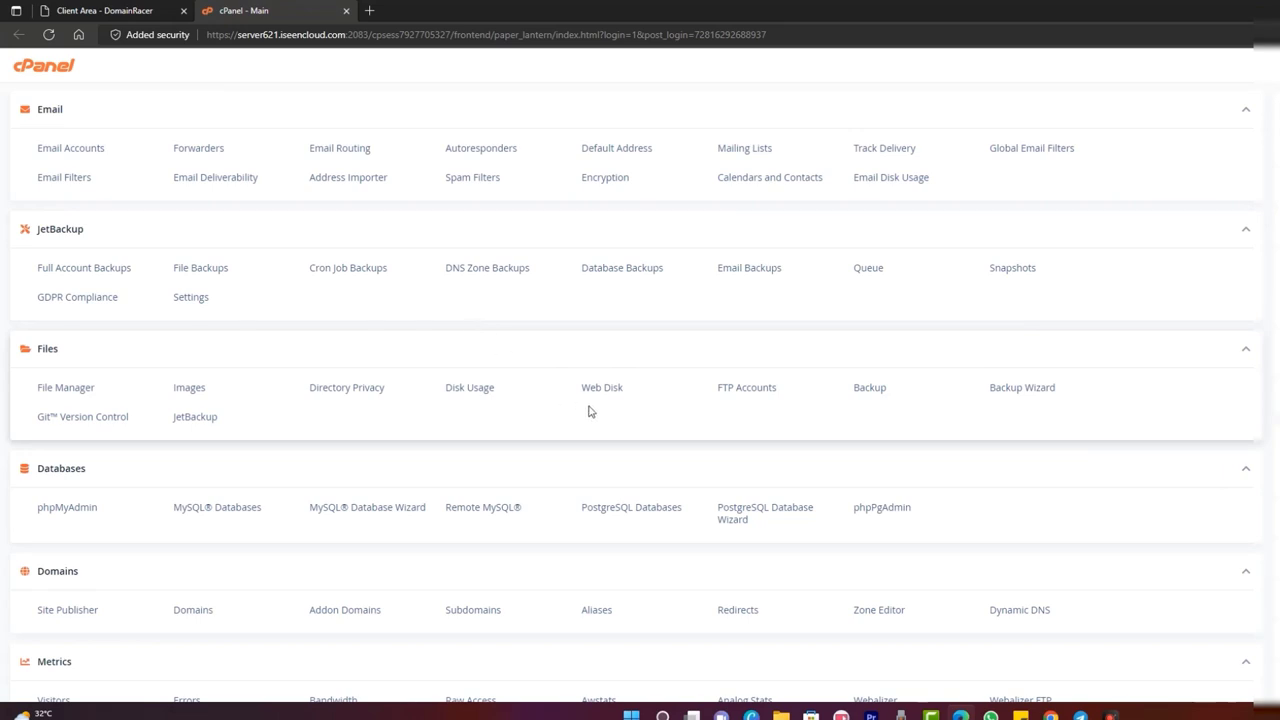
- Find Softaculous Apps Installer on the cPanel home and open its WordPress installer
scroll(588, 410, down, 3)
scroll(588, 410, down, 7)
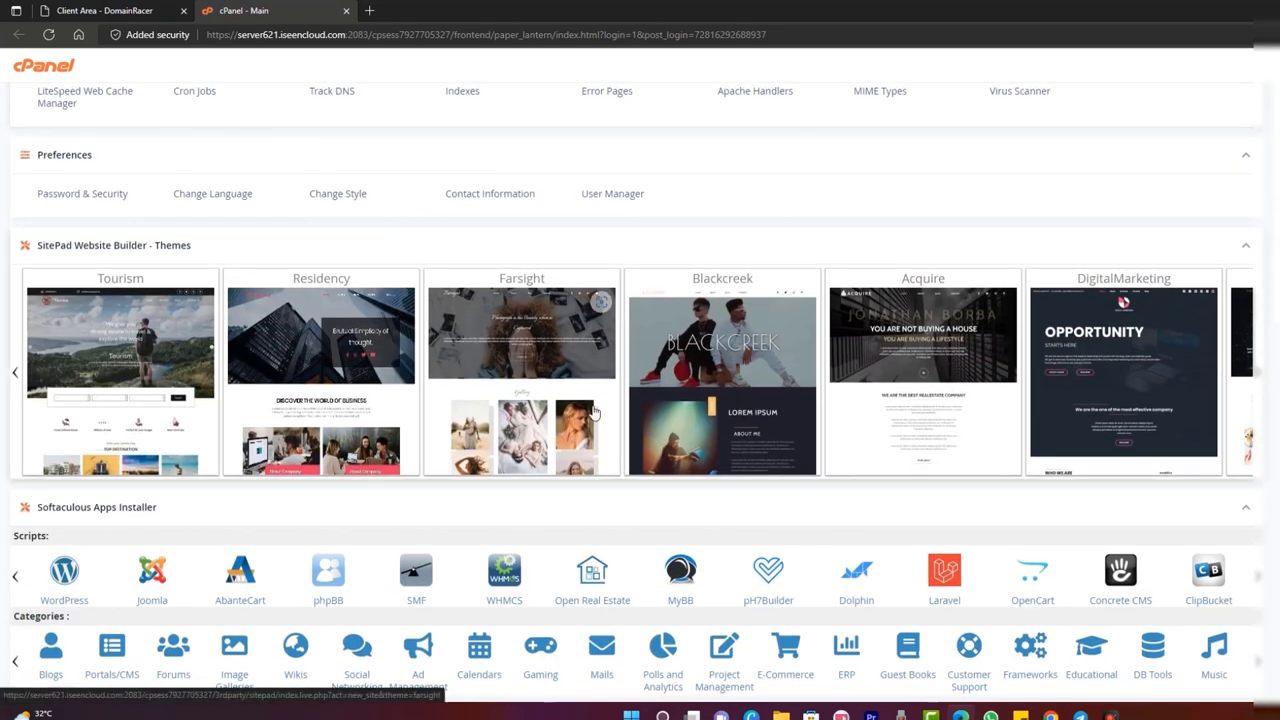
scroll(600, 400, up, 10)
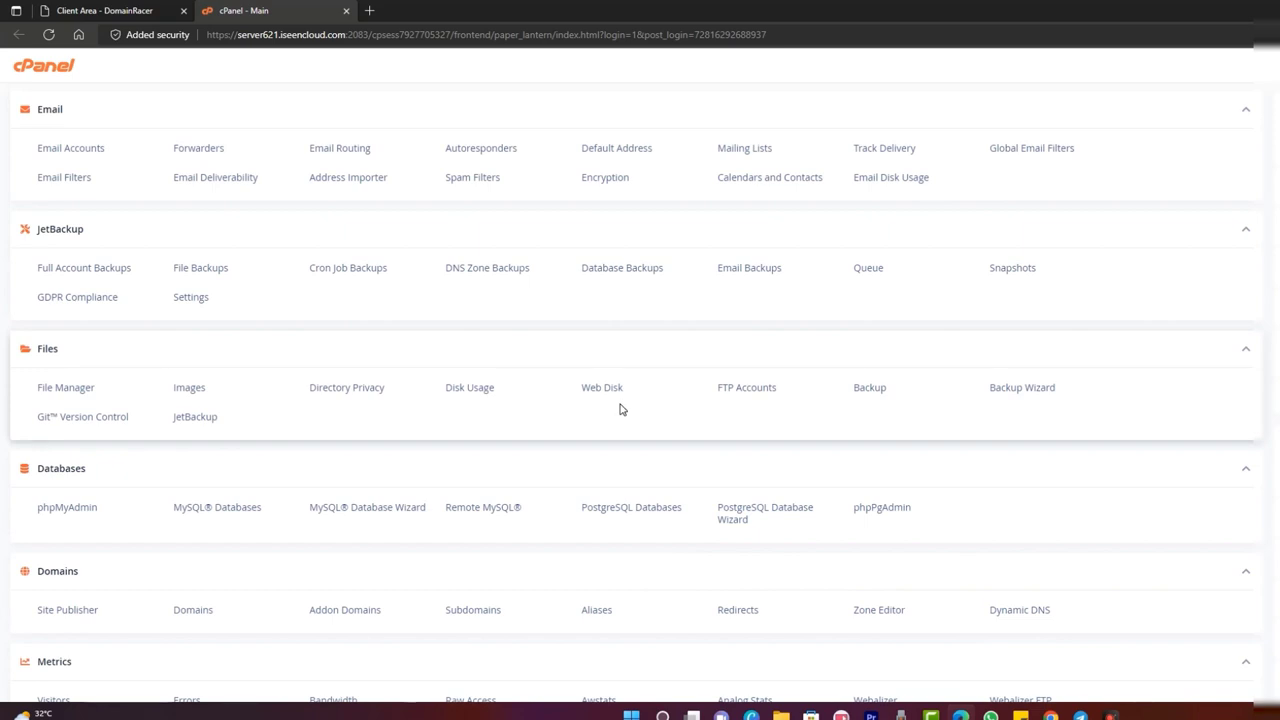
scroll(620, 409, down, 7)
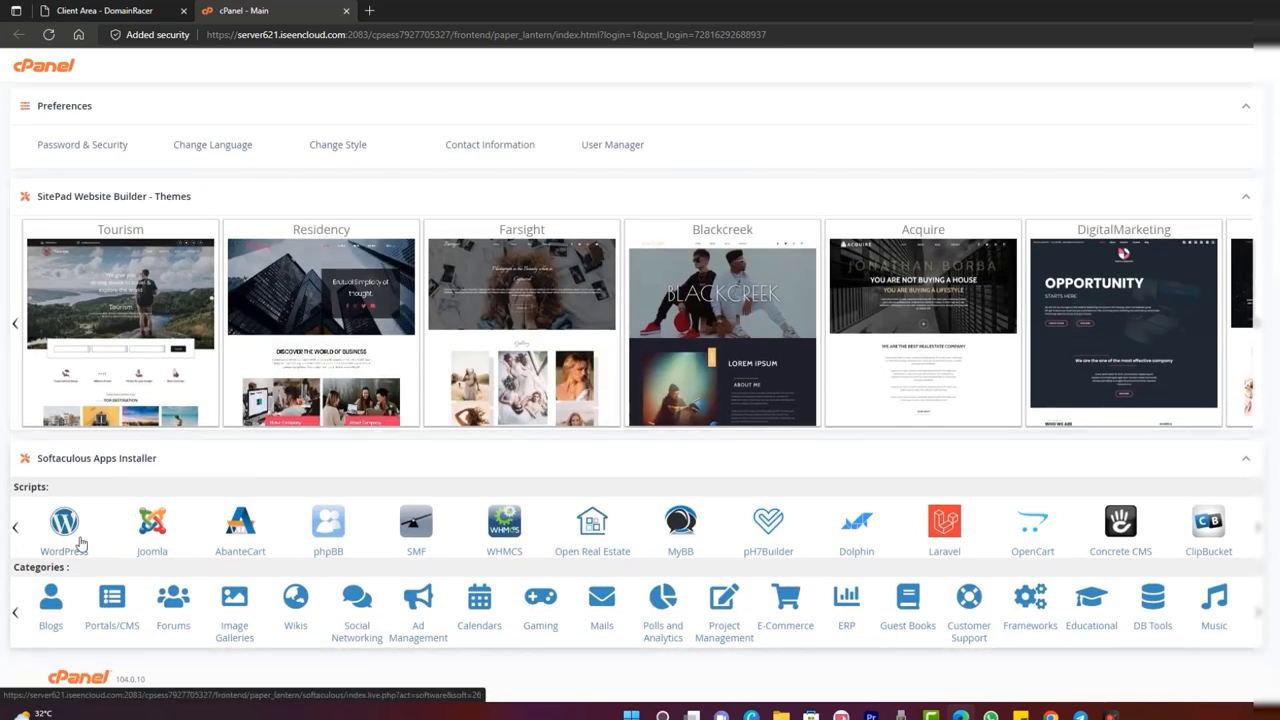
click(68, 517)
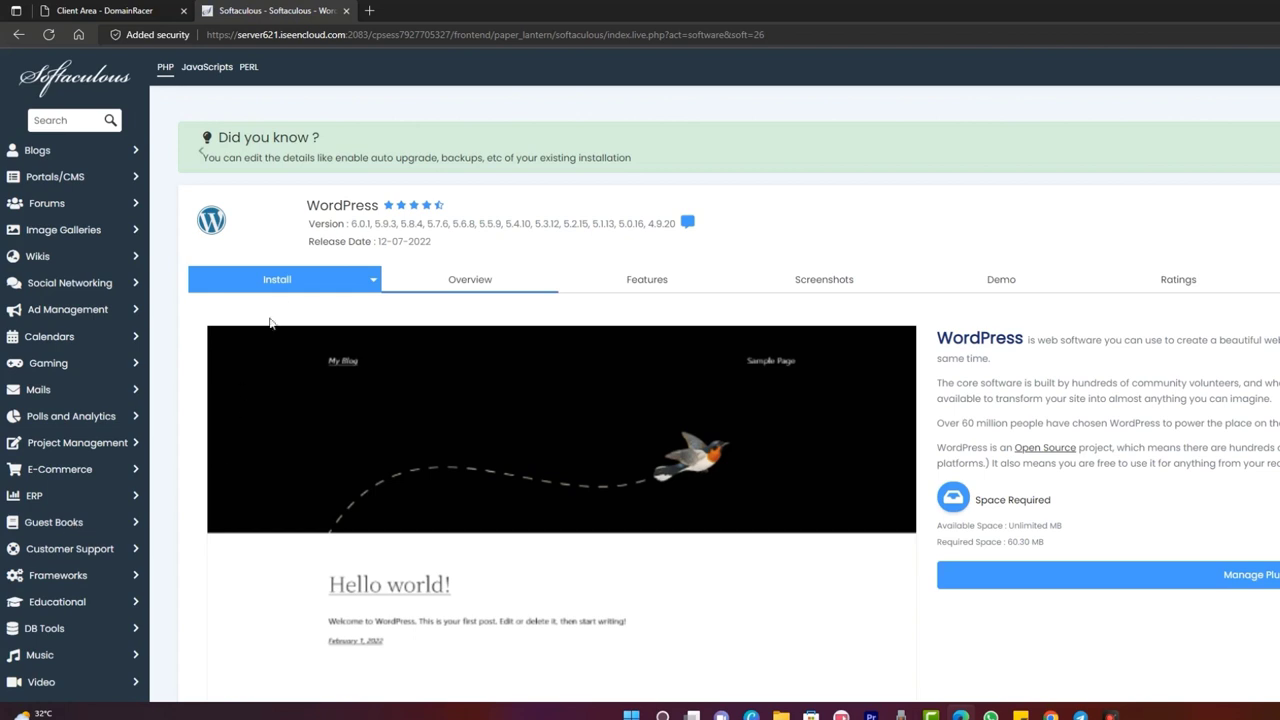
- Open the WordPress install form and replace the admin username, password and email
click(288, 288)
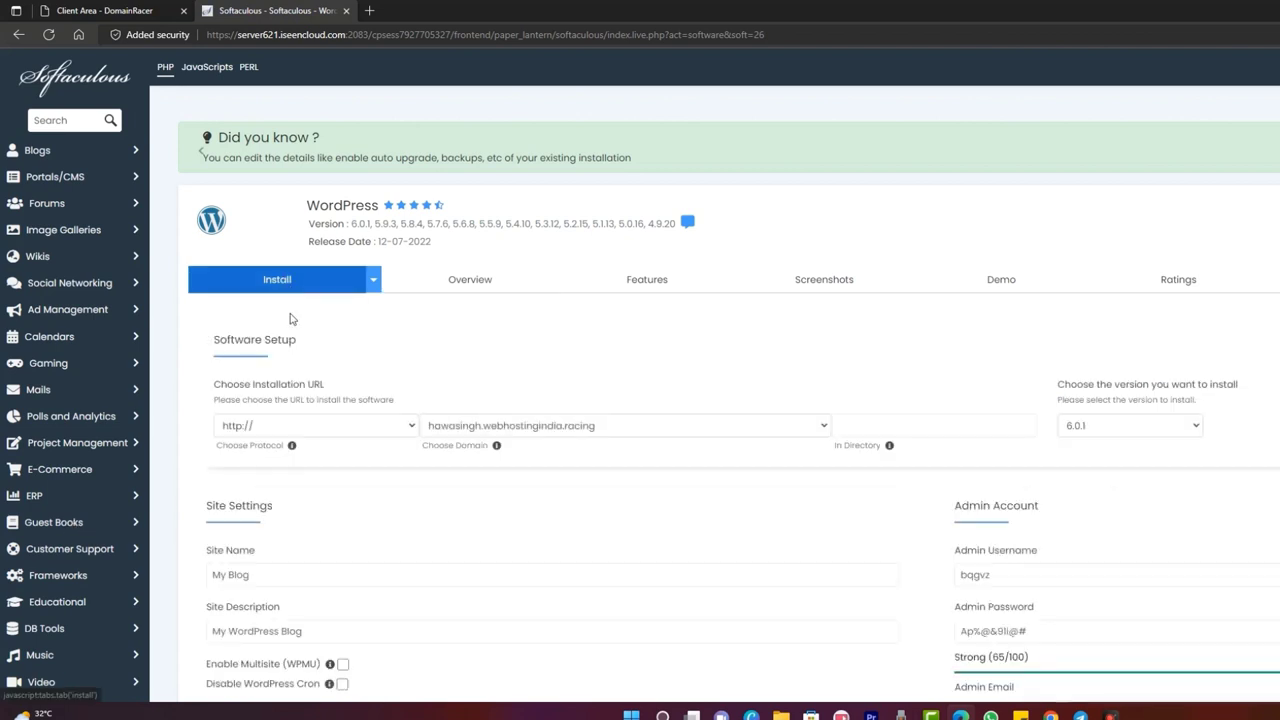
scroll(1052, 389, down, 1)
scroll(1052, 389, down, 2)
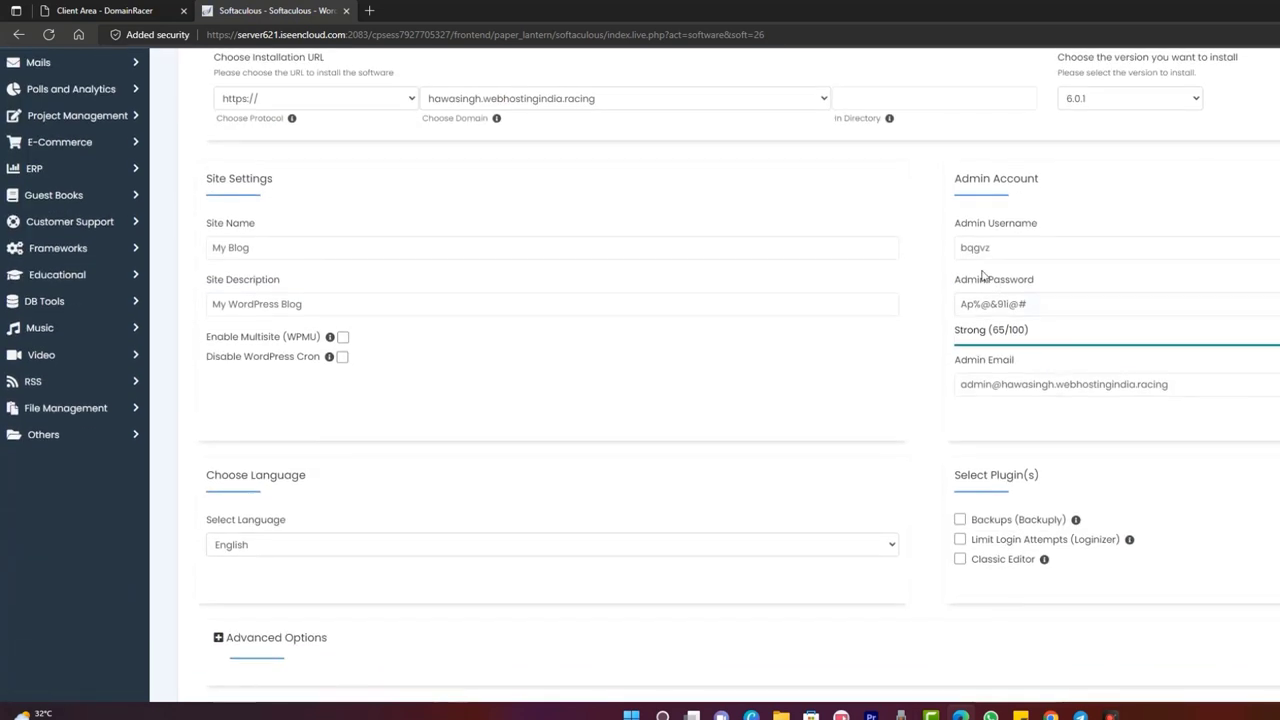
click(1008, 306)
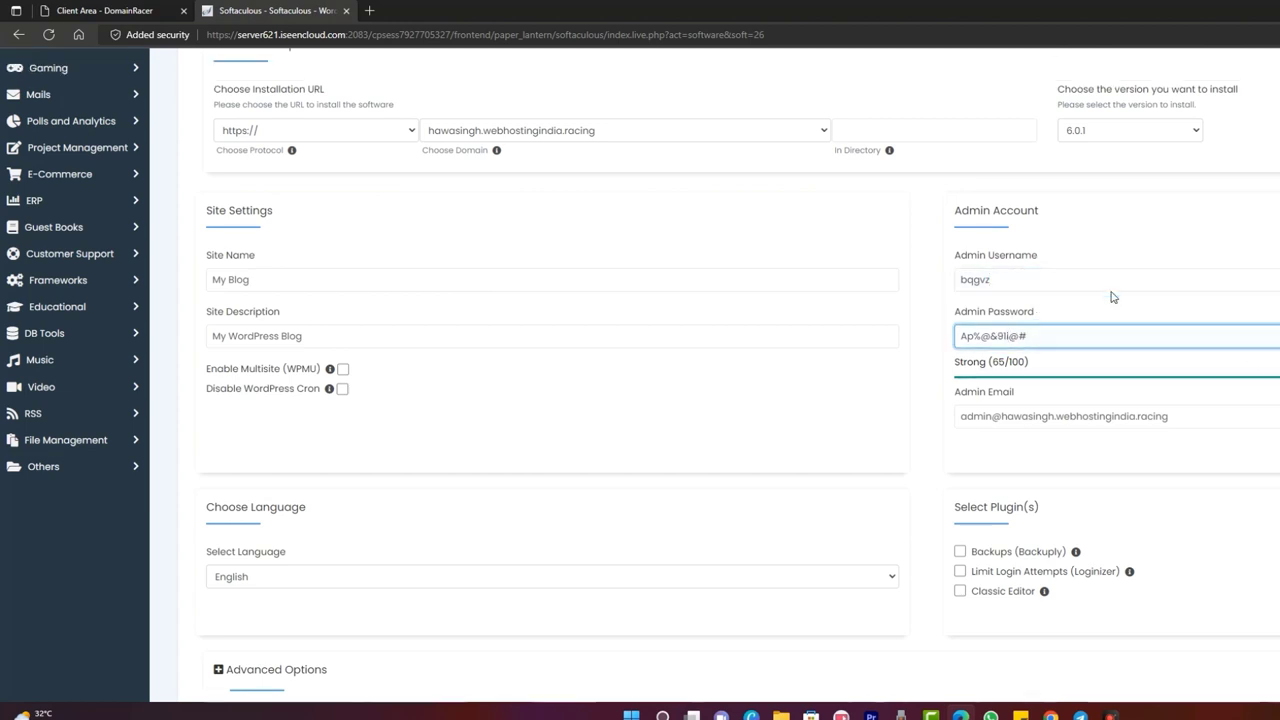
scroll(1111, 294, up, 3)
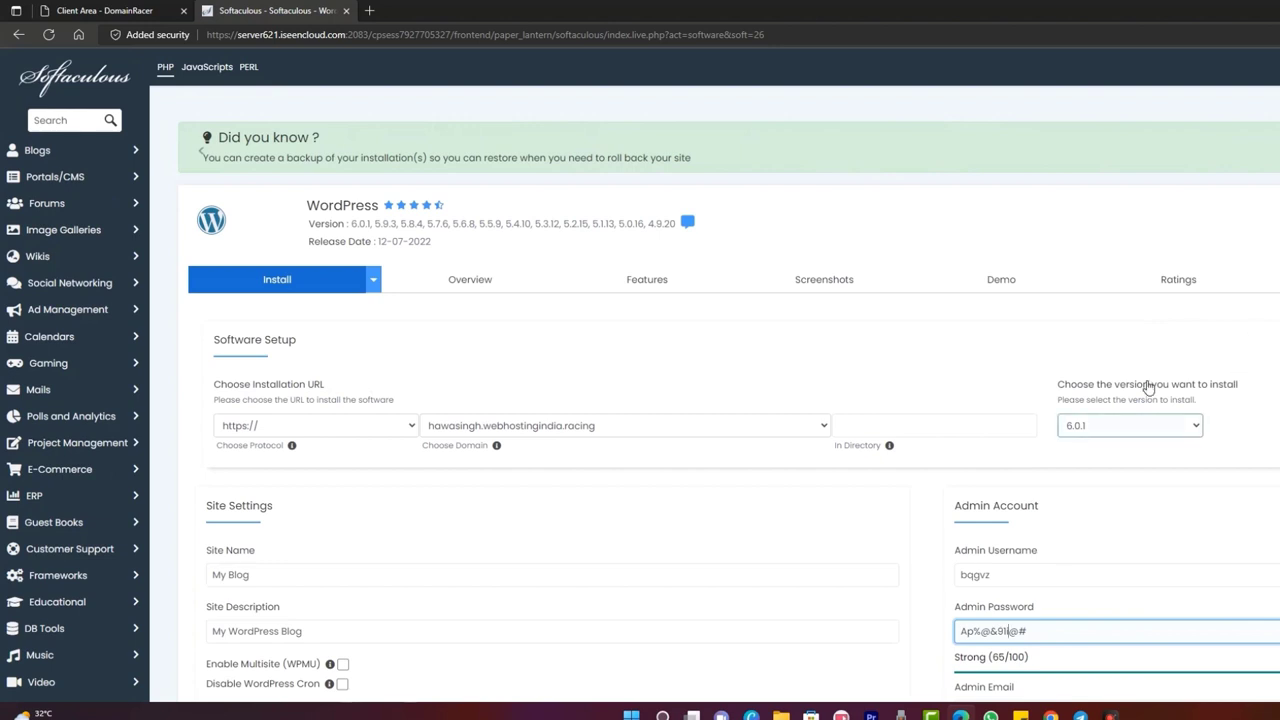
scroll(1063, 386, down, 3)
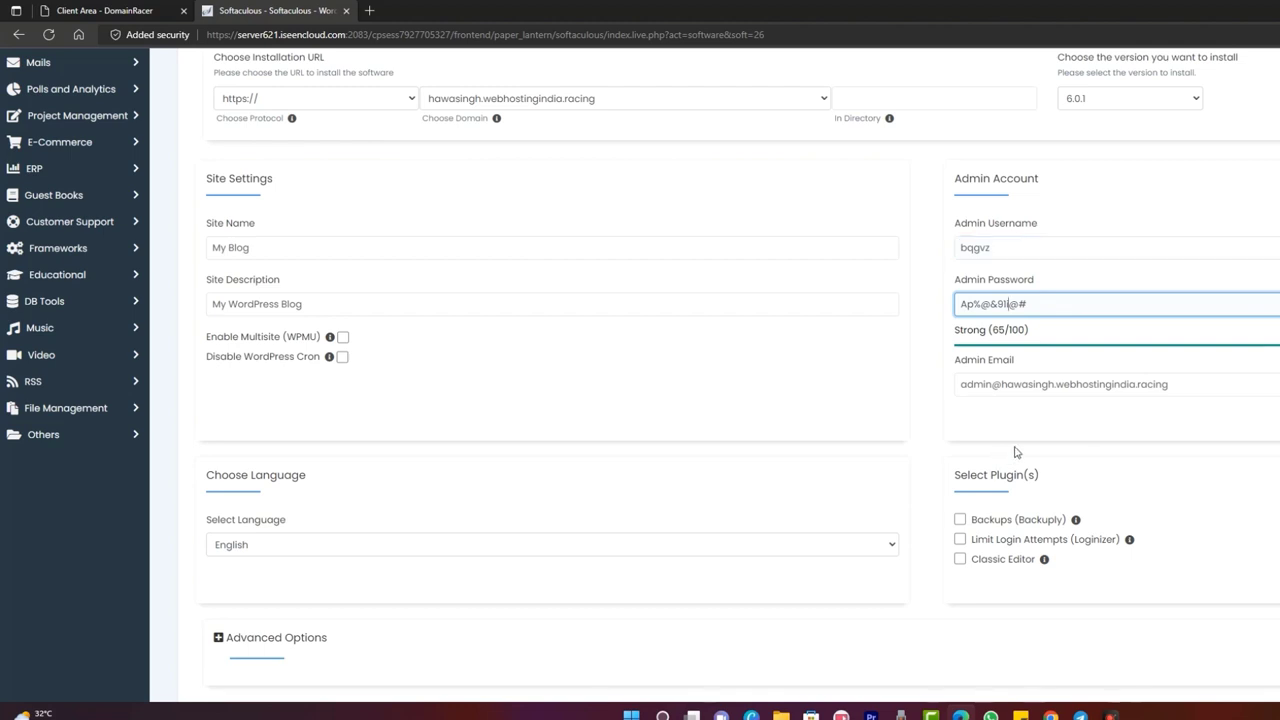
triple_click(1076, 394)
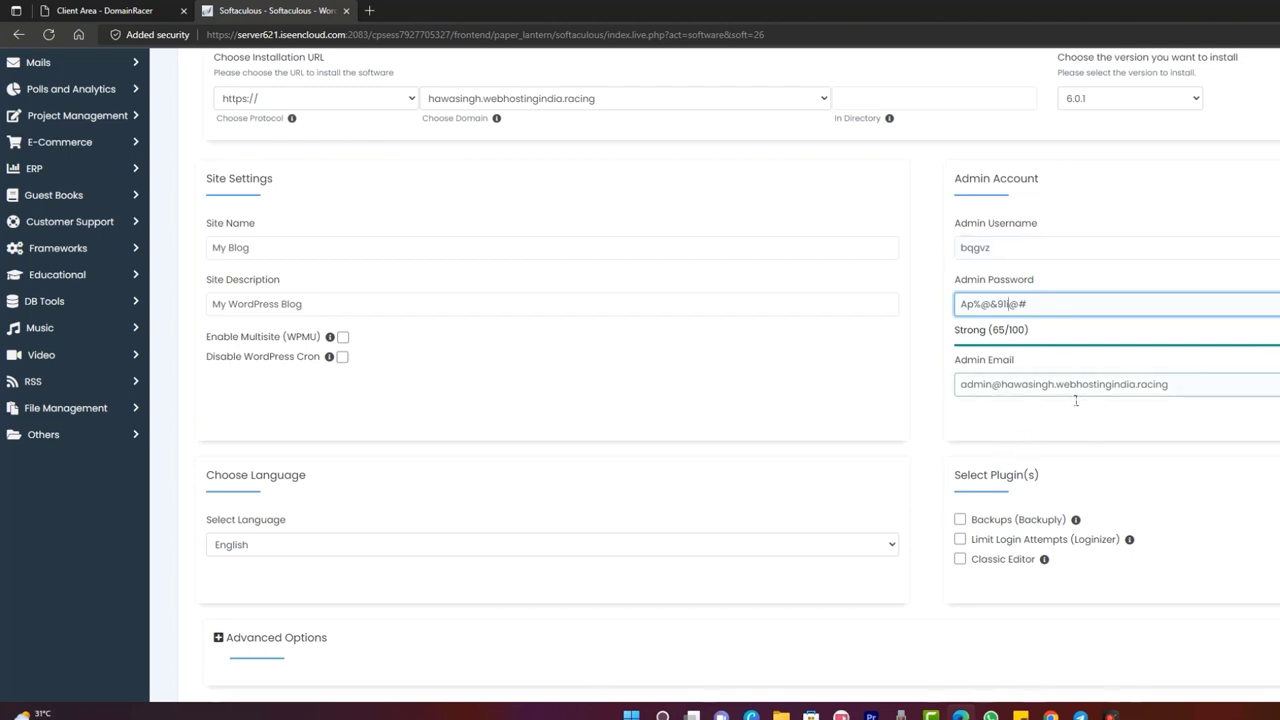
triple_click(1035, 305)
triple_click(1015, 249)
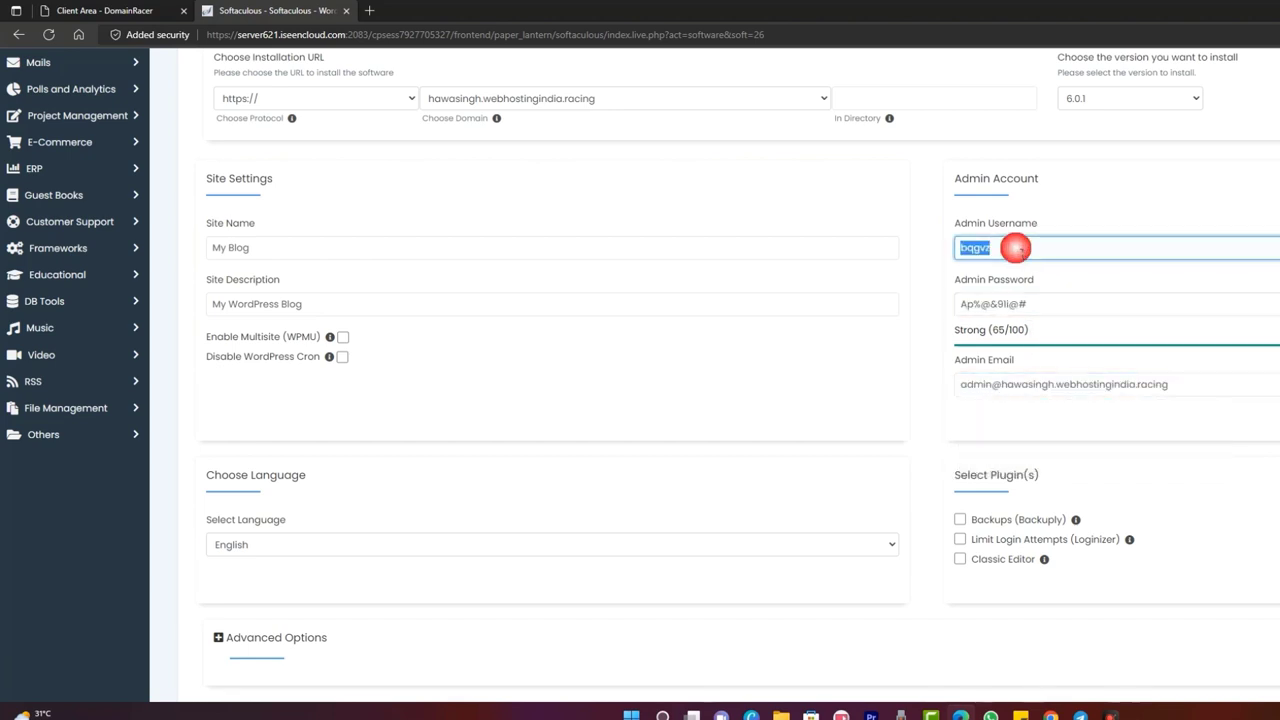
click(1110, 184)
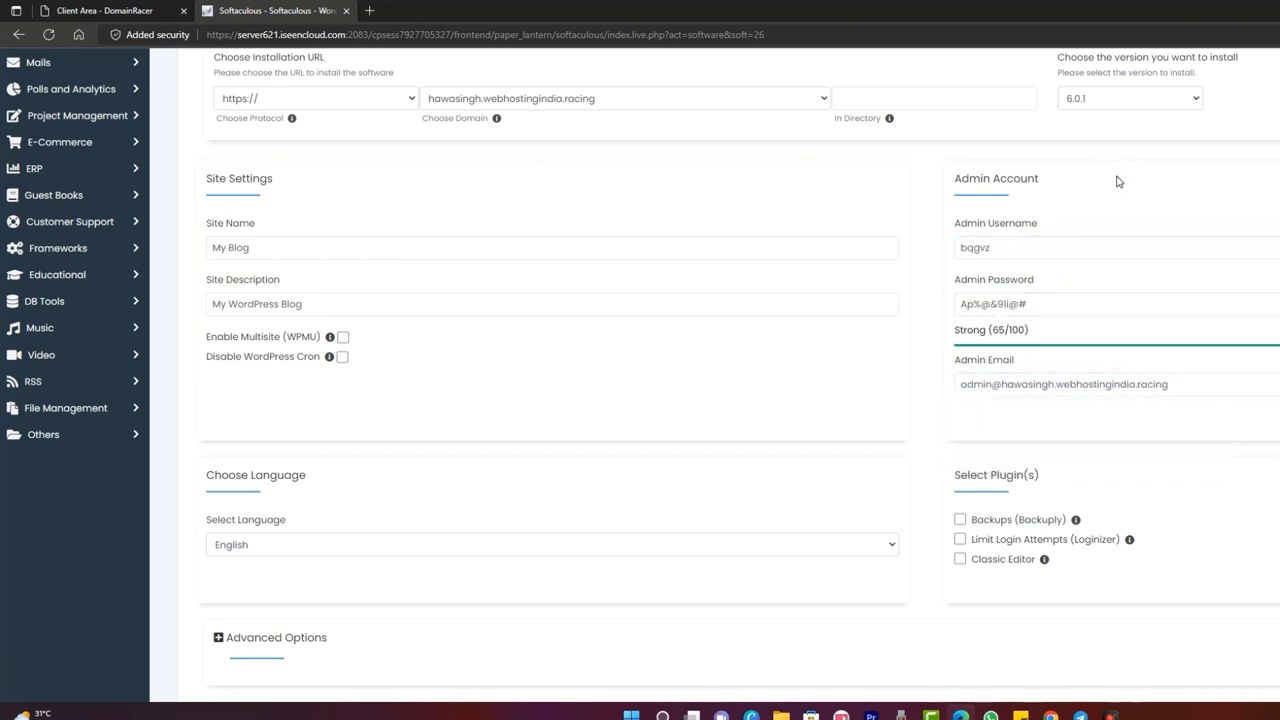
- Switch to Custom Install and submit the WordPress installation
scroll(1119, 181, up, 4)
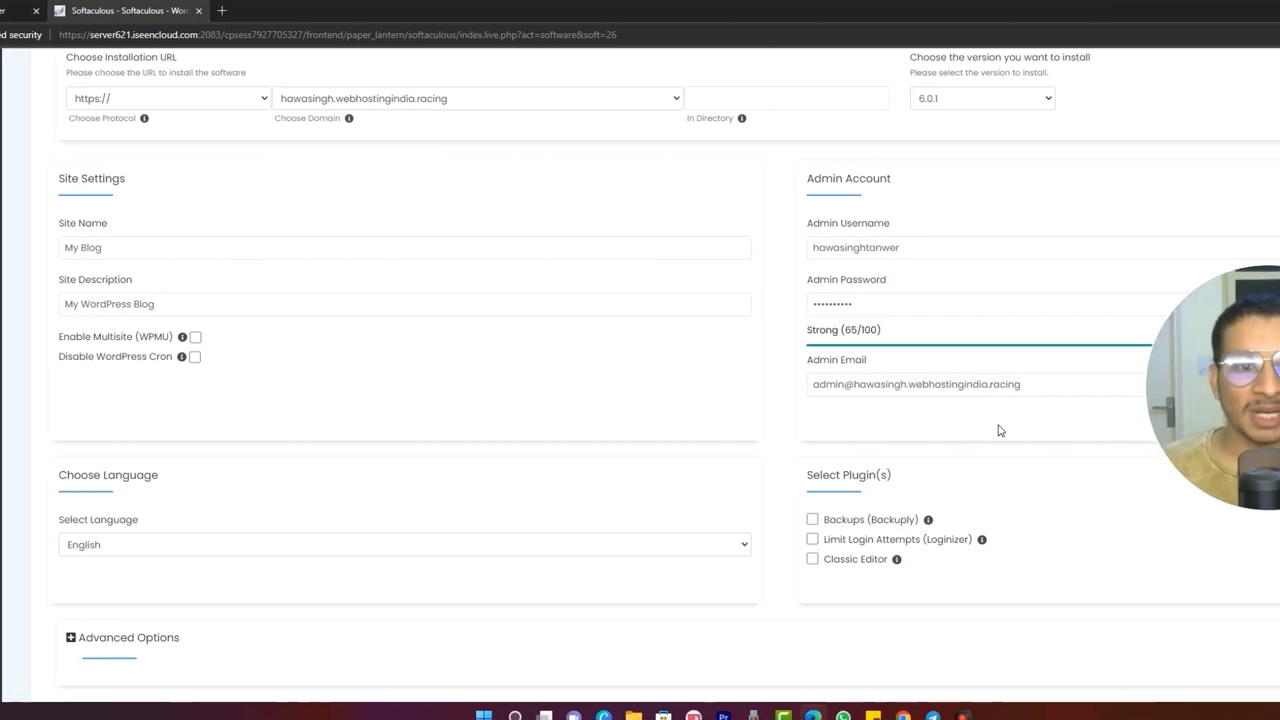
scroll(1130, 360, up, 4)
click(1127, 349)
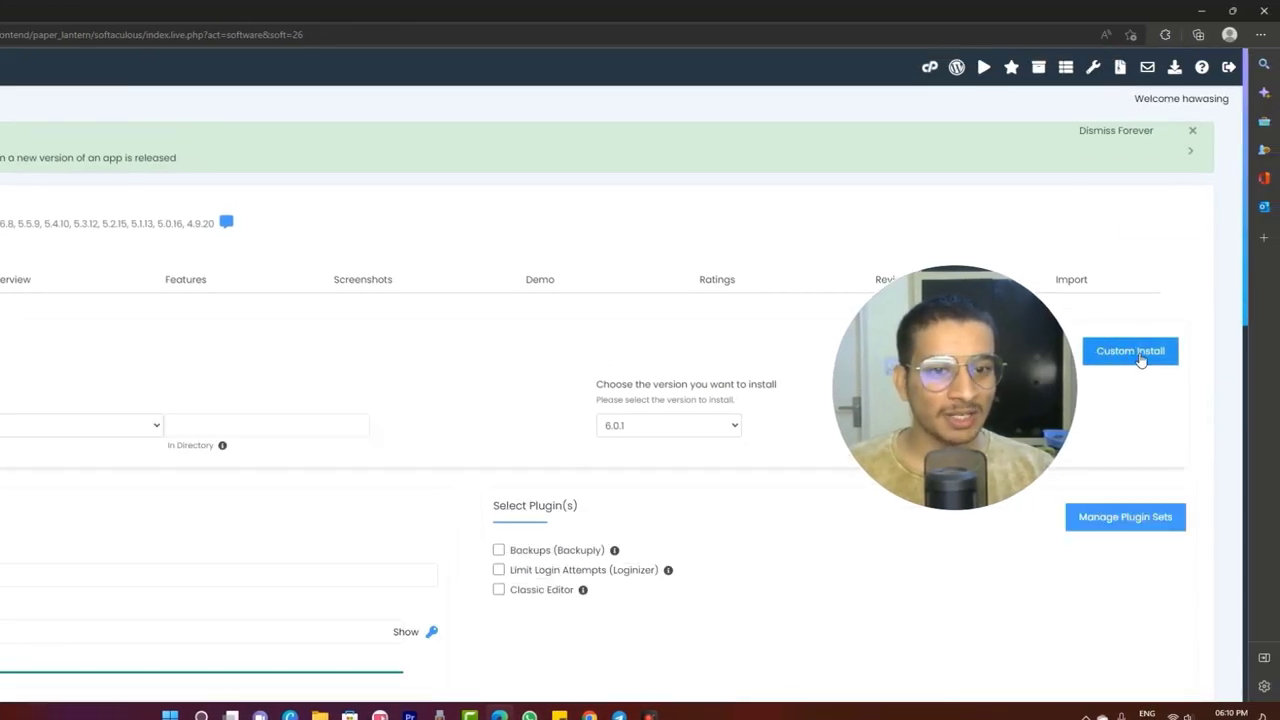
scroll(1144, 393, down, 15)
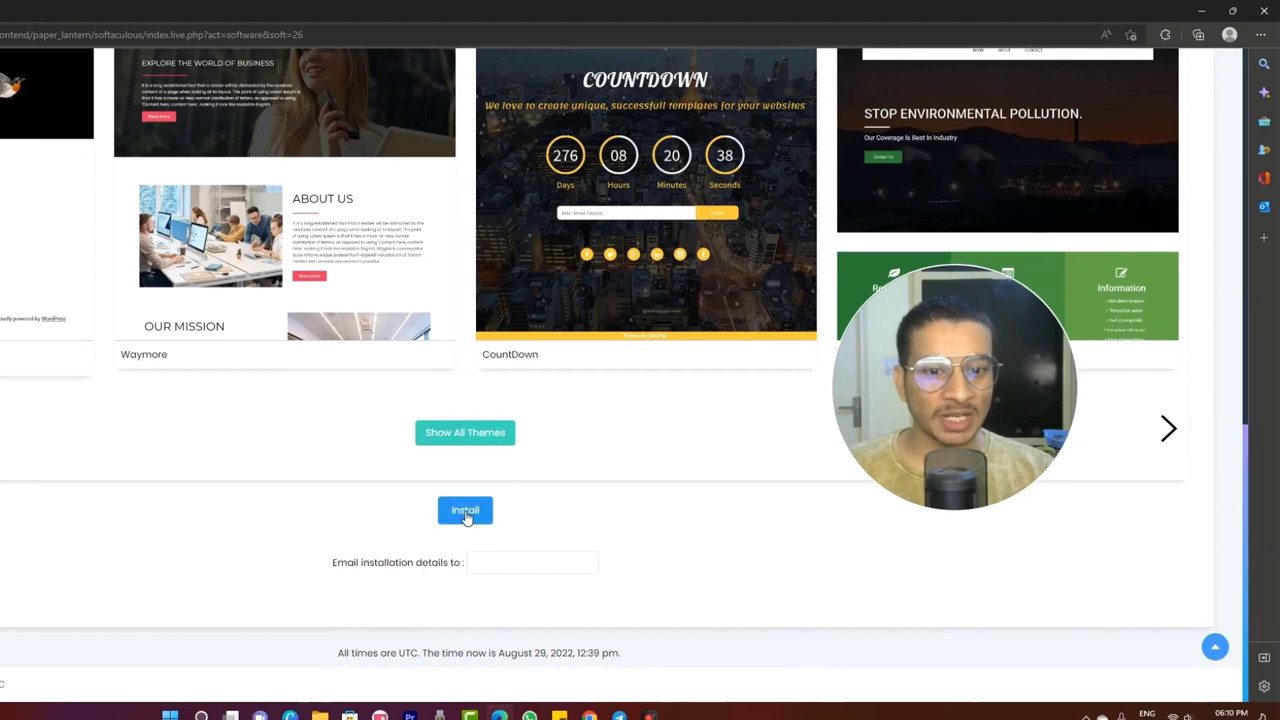
click(465, 512)
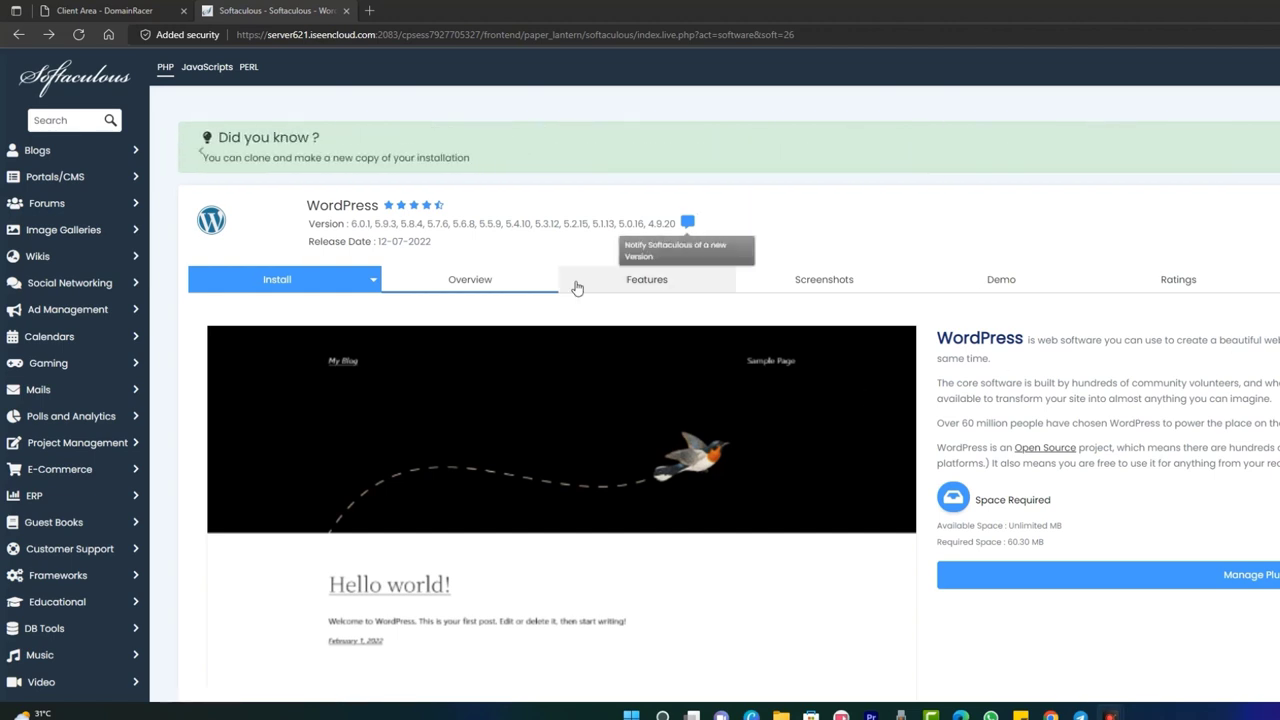
- Open the new installation in WordPress Manager under Current Installations and log in as admin
click(488, 285)
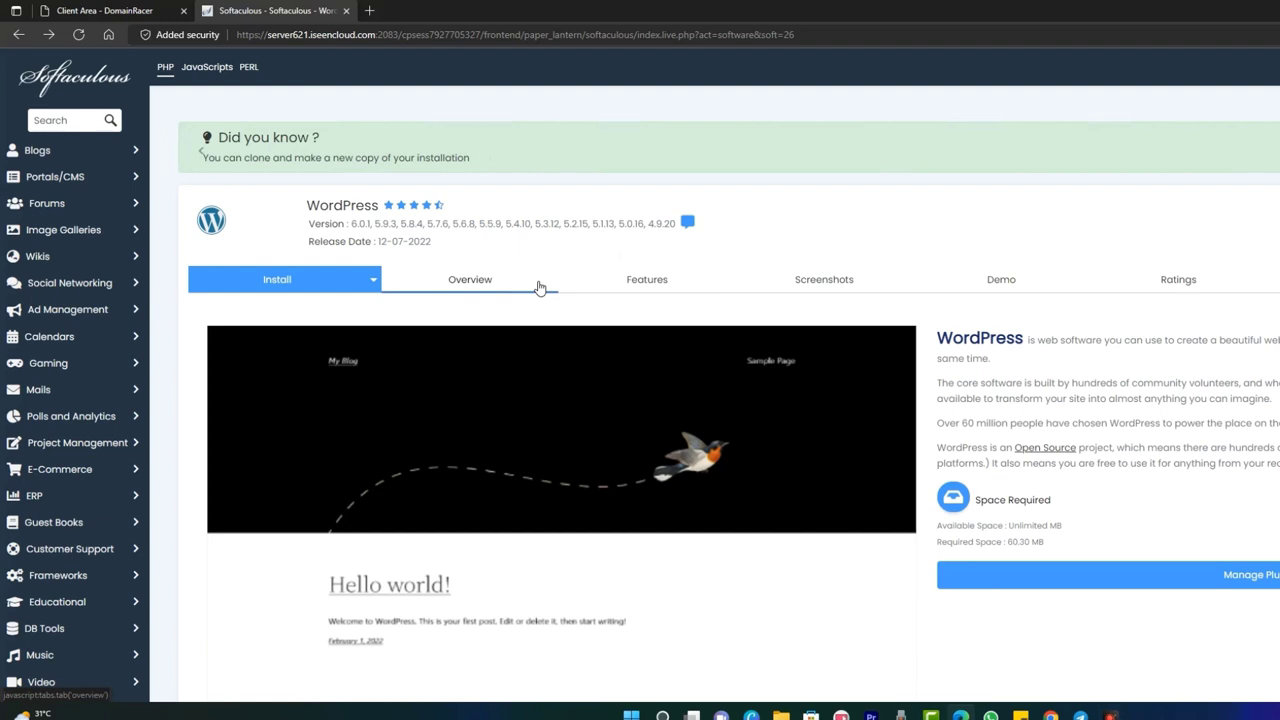
scroll(750, 286, down, 3)
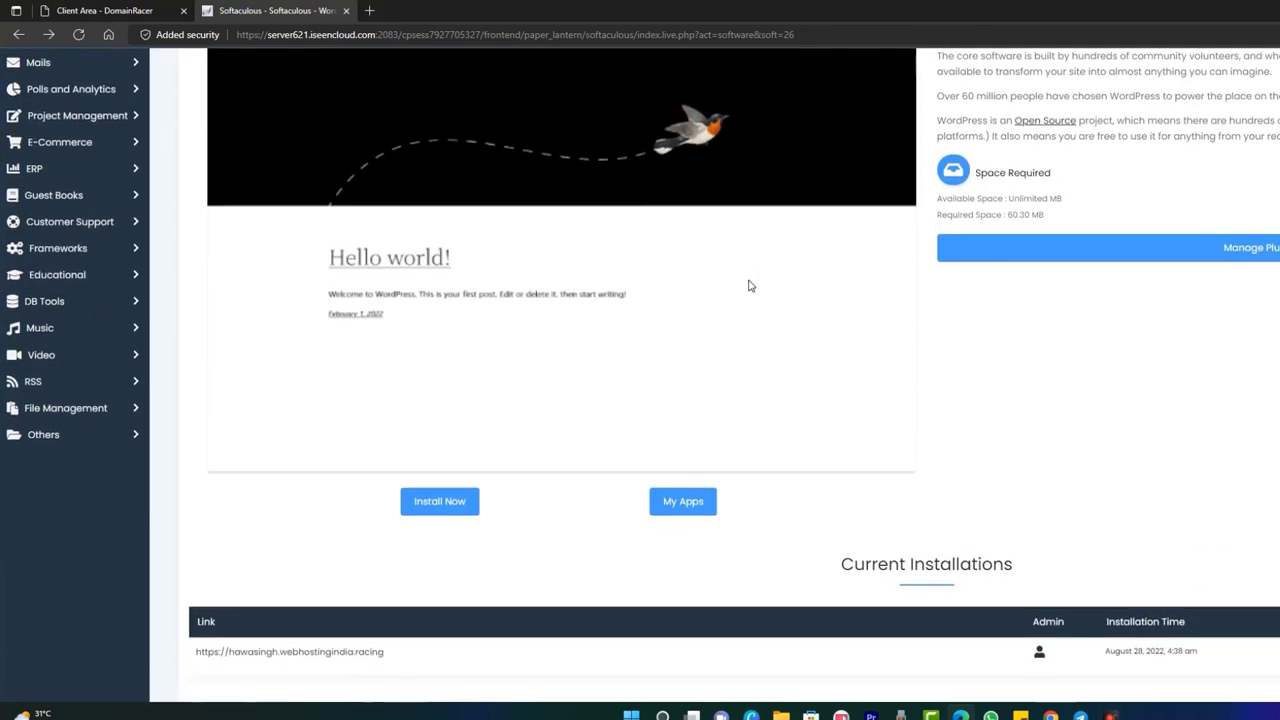
scroll(895, 336, down, 3)
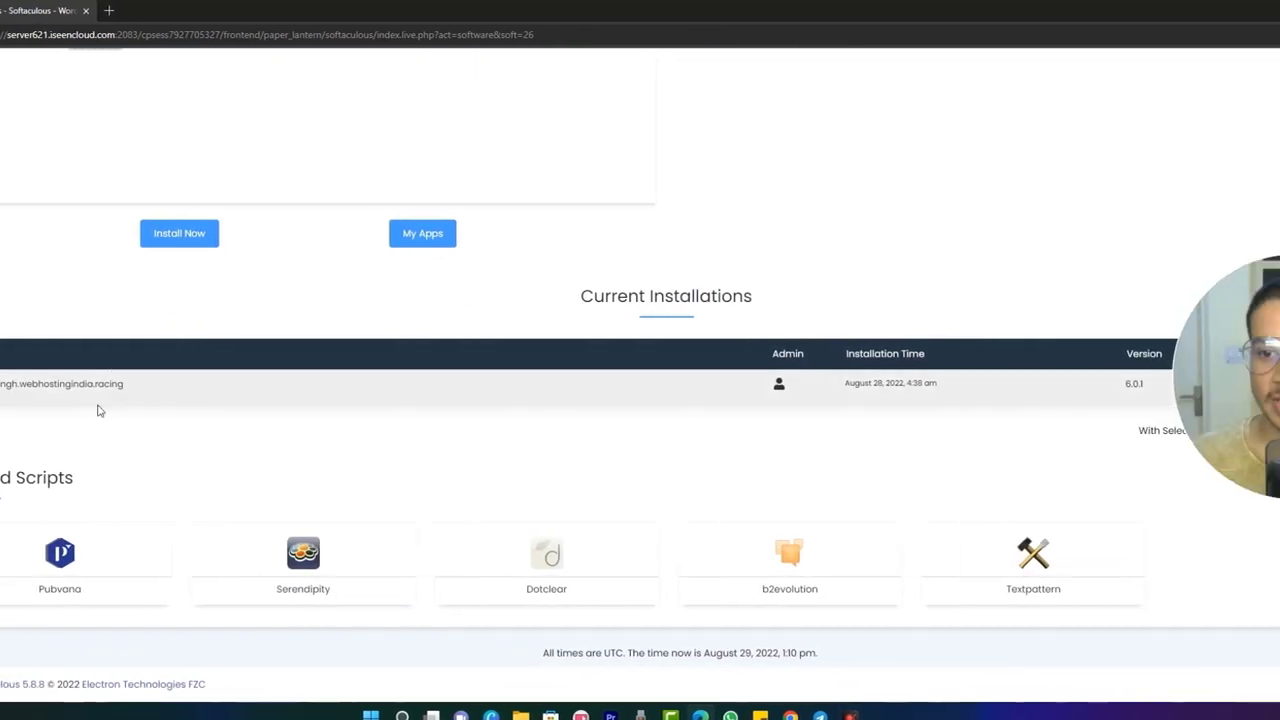
drag(1254, 367, 1241, 203)
drag(1040, 203, 1051, 186)
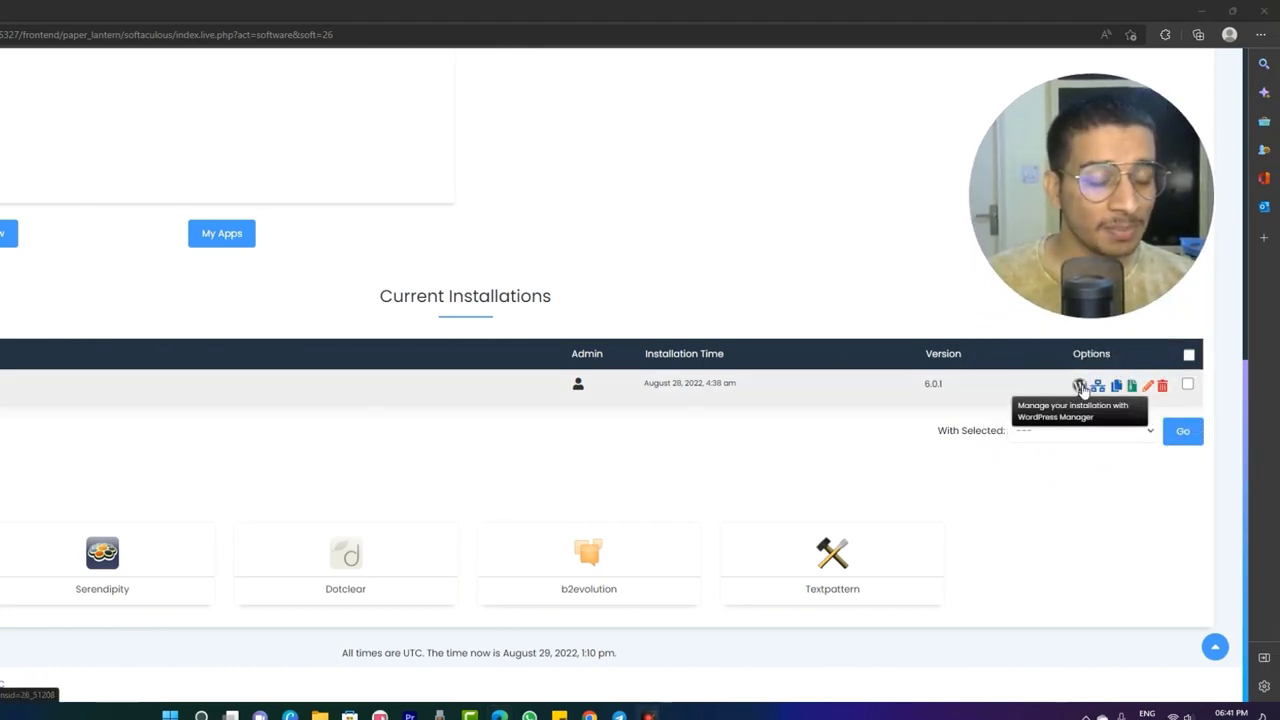
click(1080, 387)
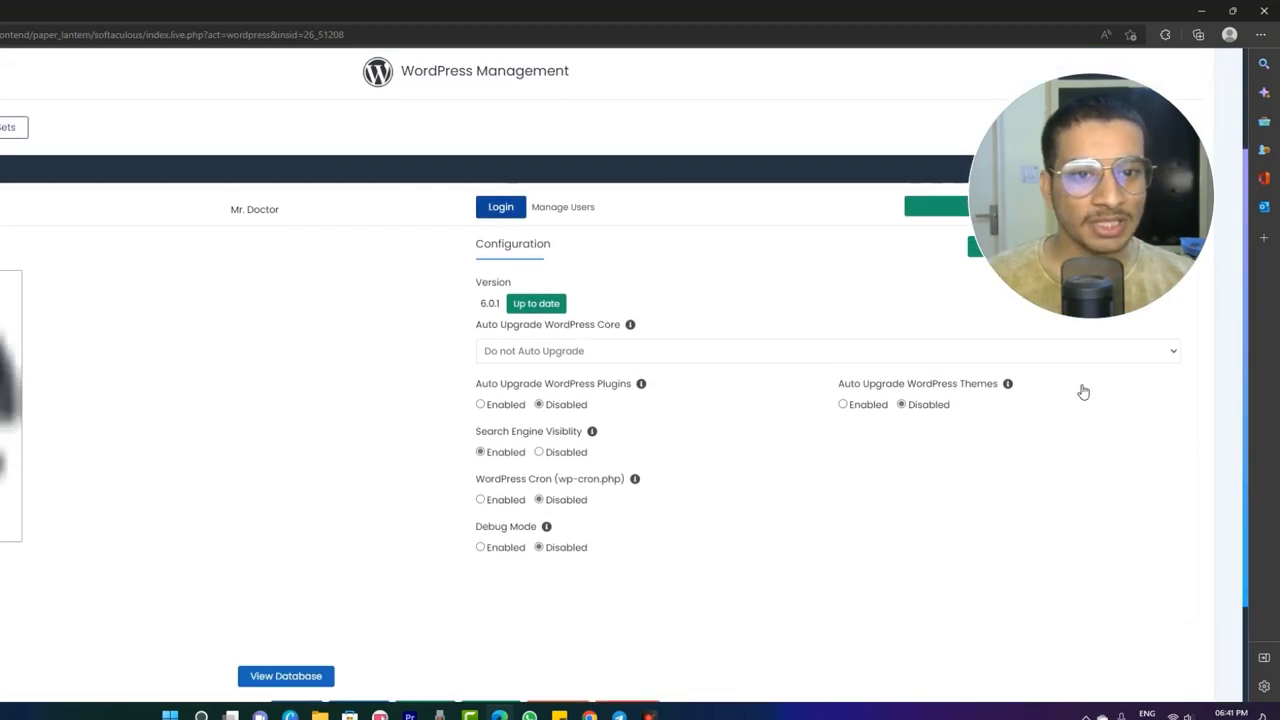
click(506, 209)
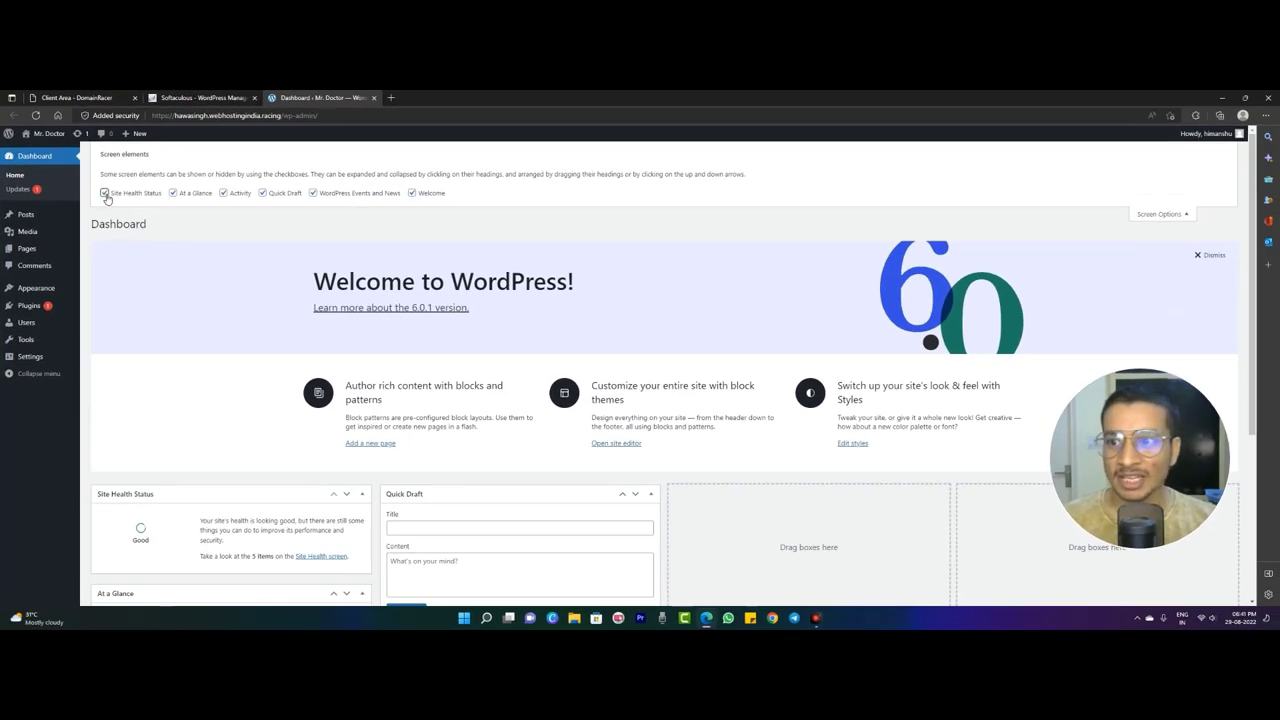
- Uncheck Site Health Status, At a Glance, Activity, Quick Draft, Events and News, and Welcome in Screen Options
click(104, 193)
click(172, 193)
click(226, 194)
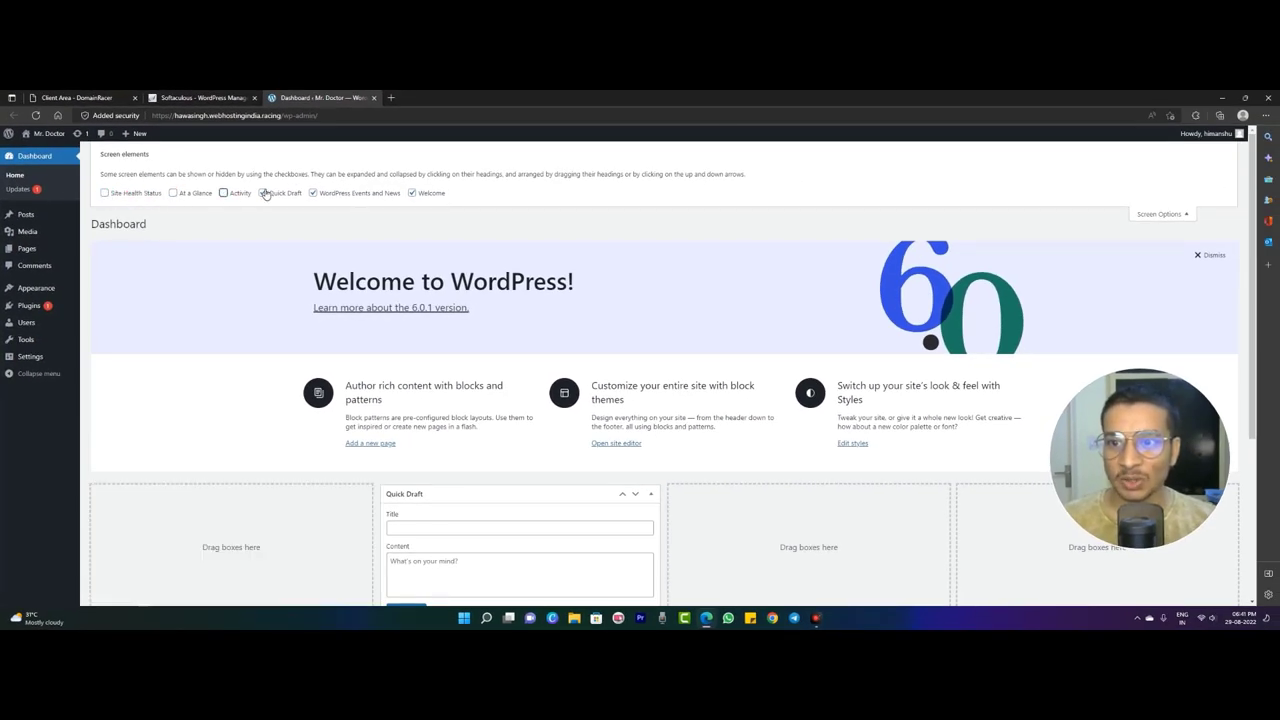
click(263, 193)
click(313, 193)
click(410, 194)
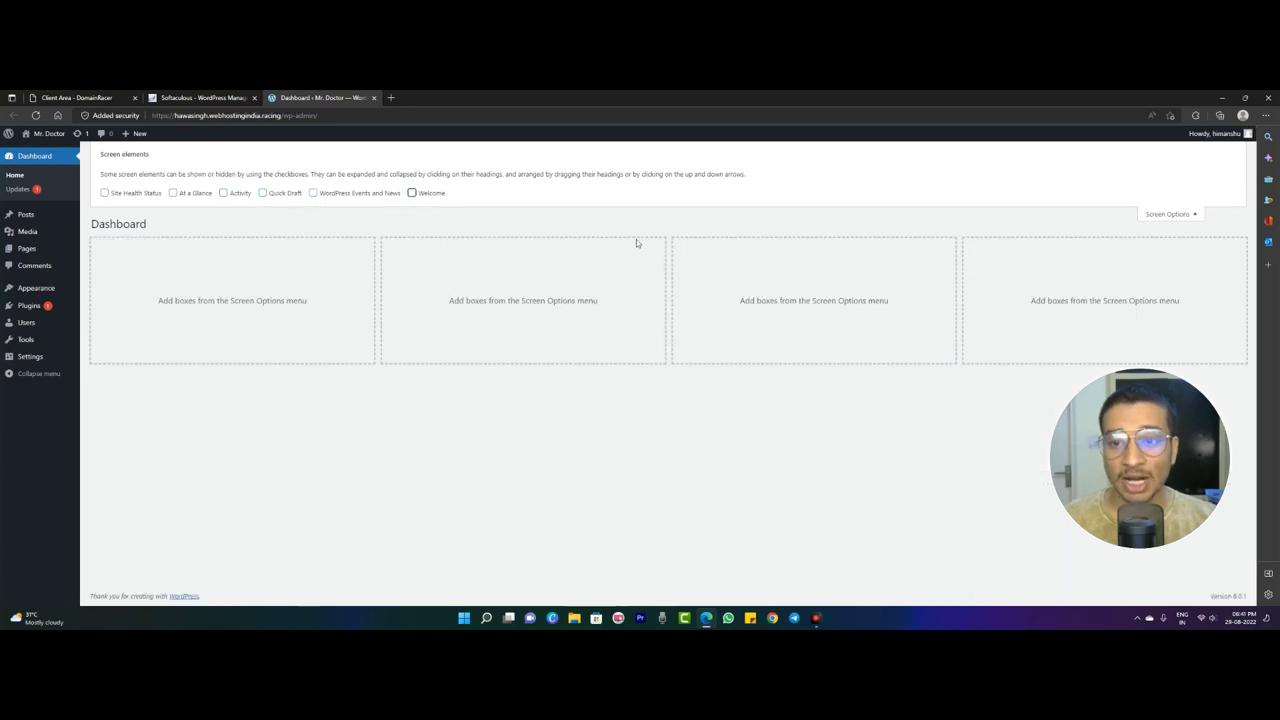
click(1185, 214)
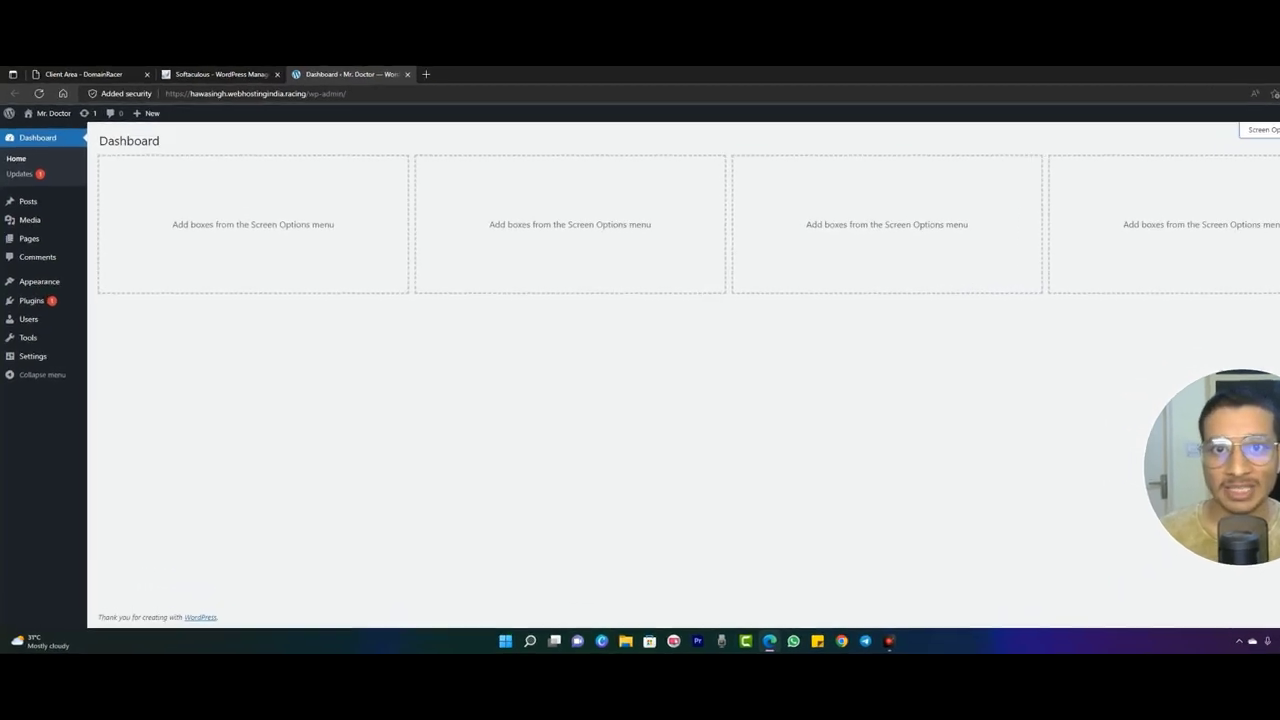
mouse_move(67, 250)
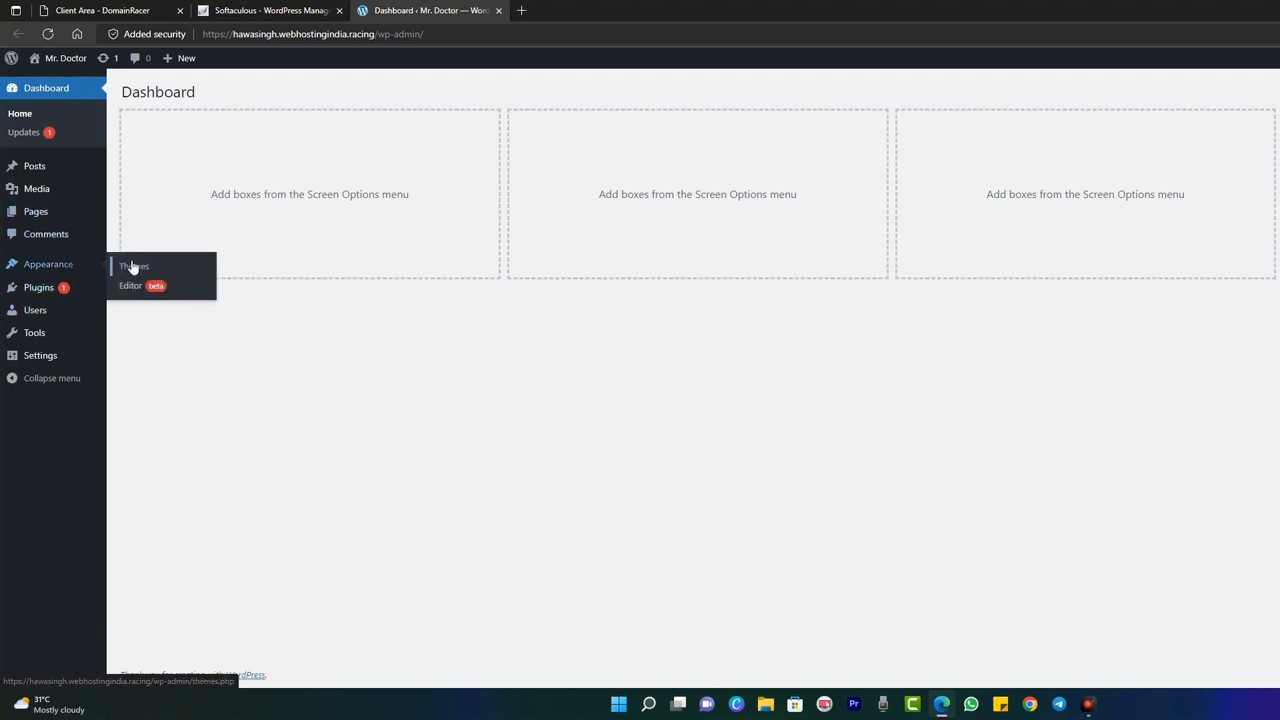
- Install Astra from Appearance > Themes > Add New, preview it, and activate it
click(133, 267)
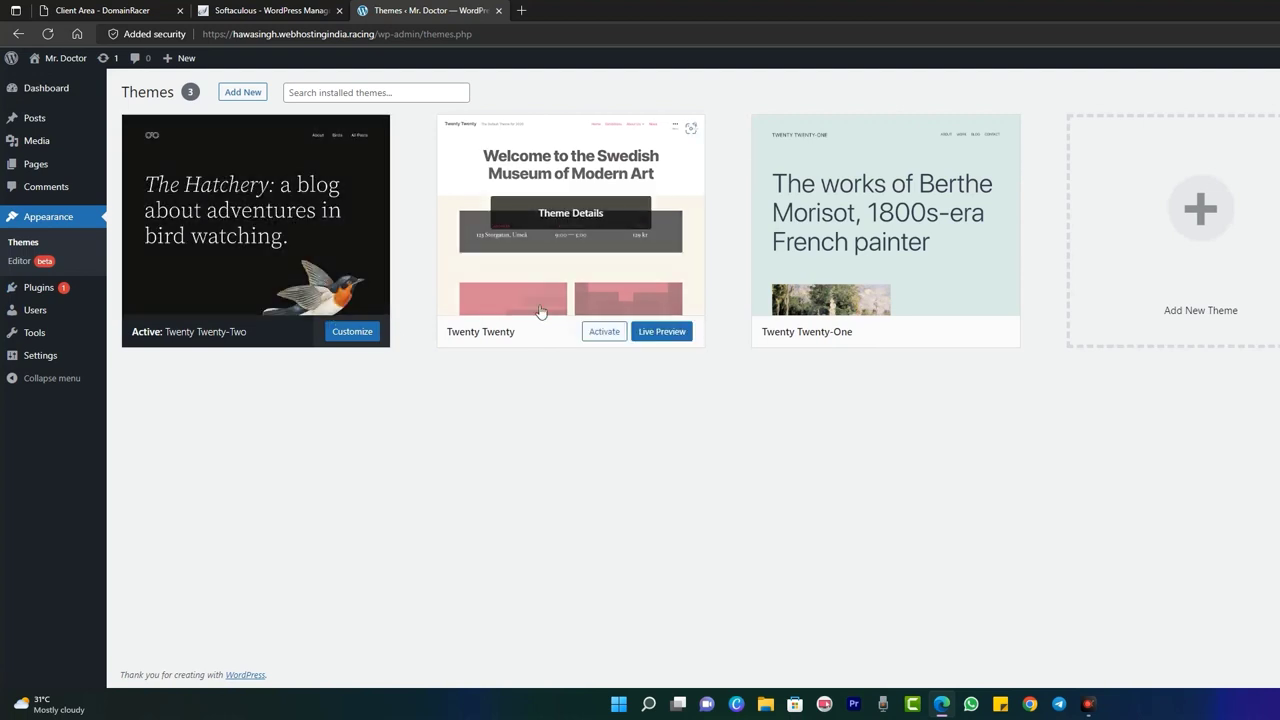
click(1205, 216)
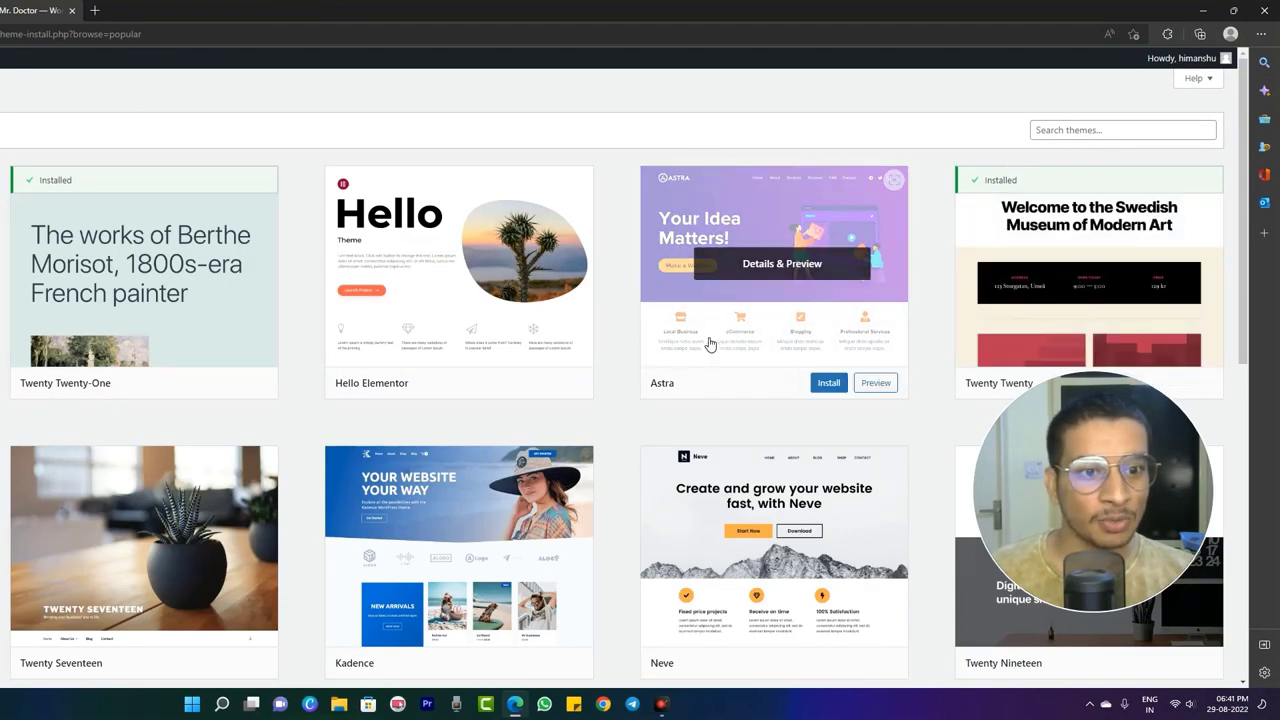
click(828, 383)
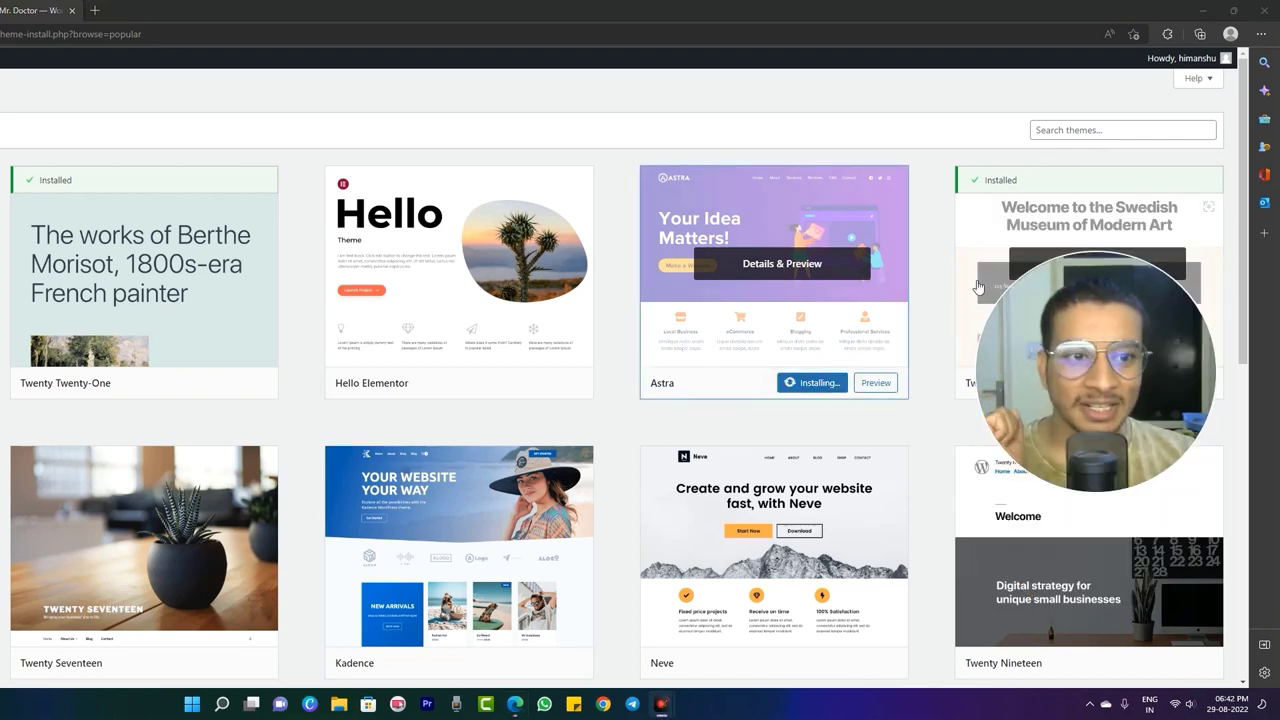
click(797, 268)
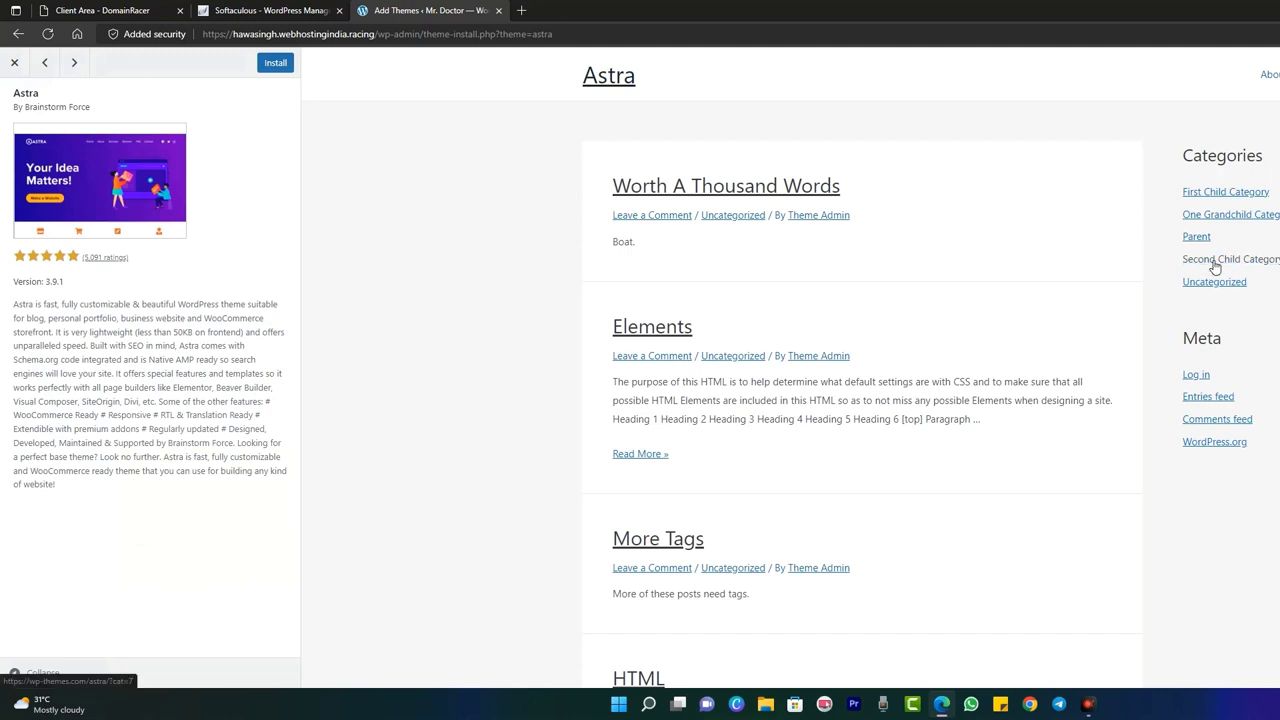
key(Escape)
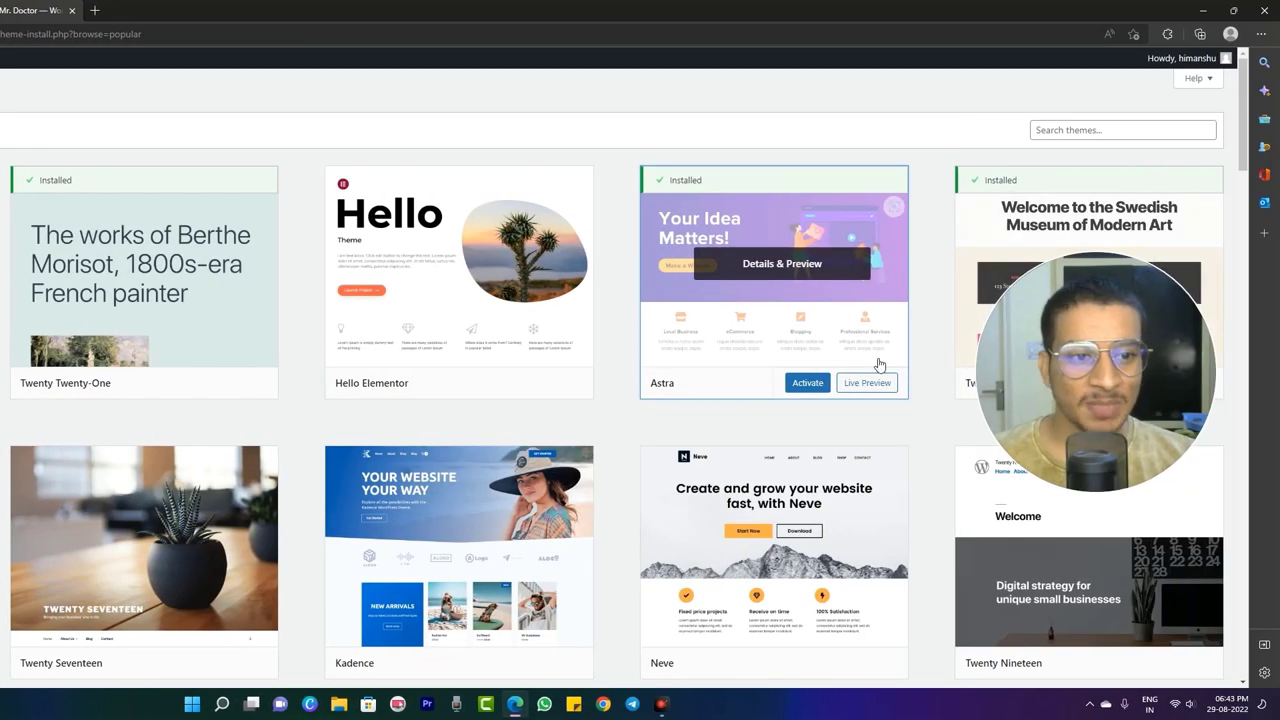
click(808, 384)
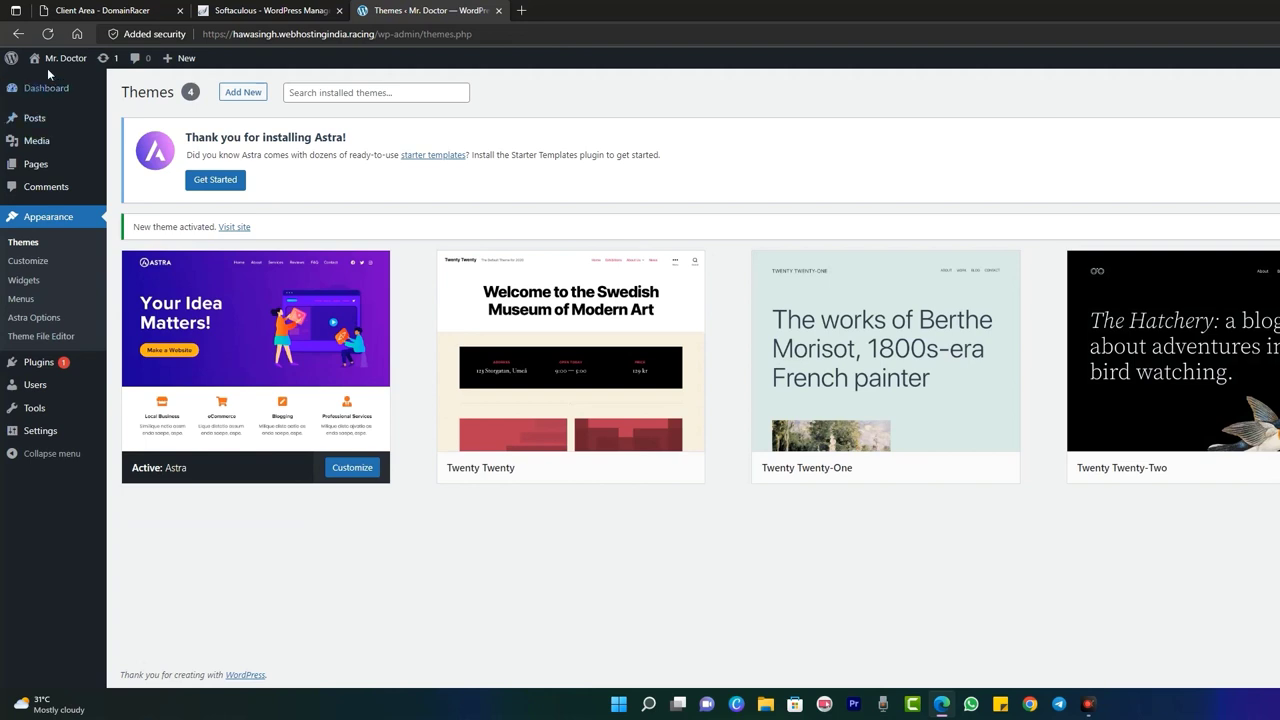
mouse_move(58, 63)
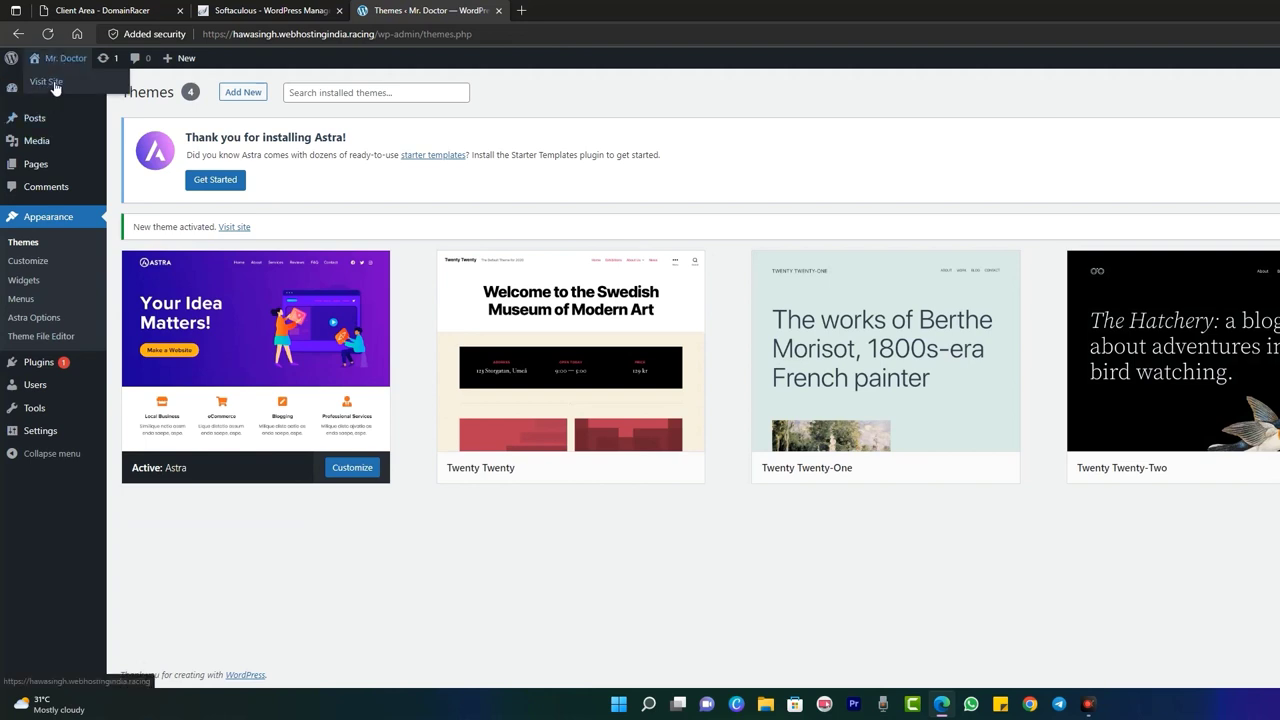
click(549, 8)
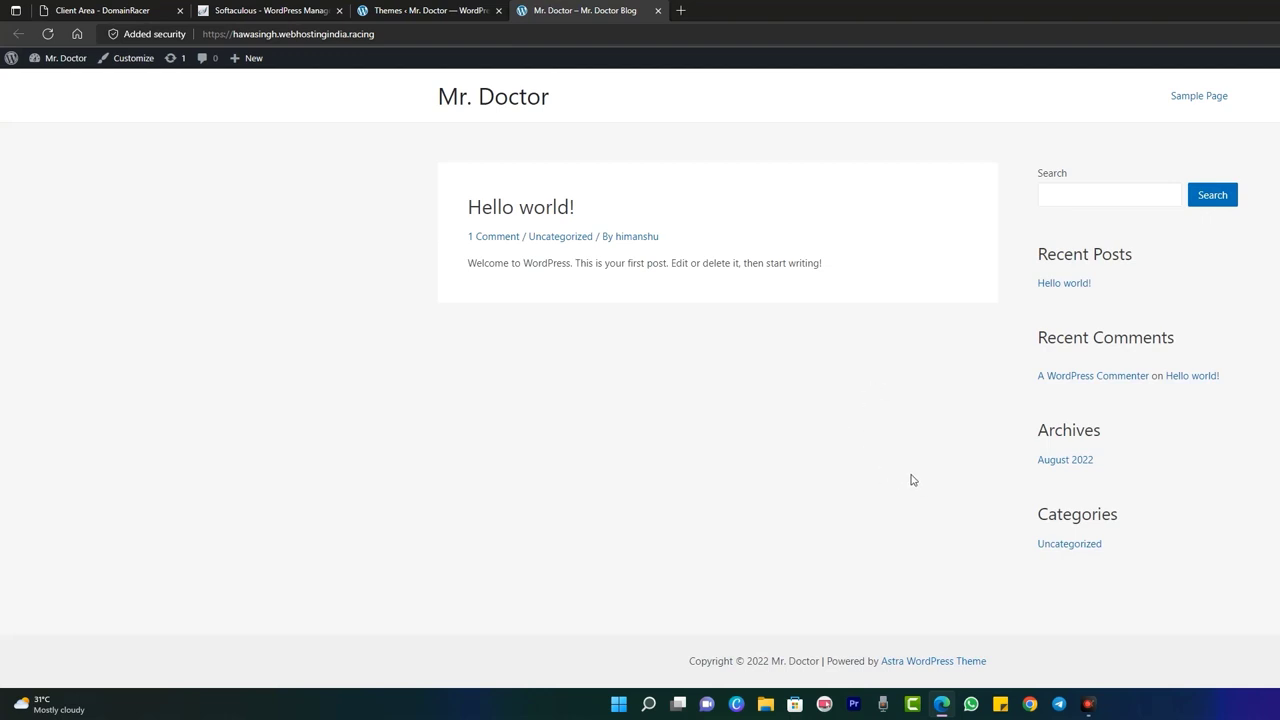
click(143, 12)
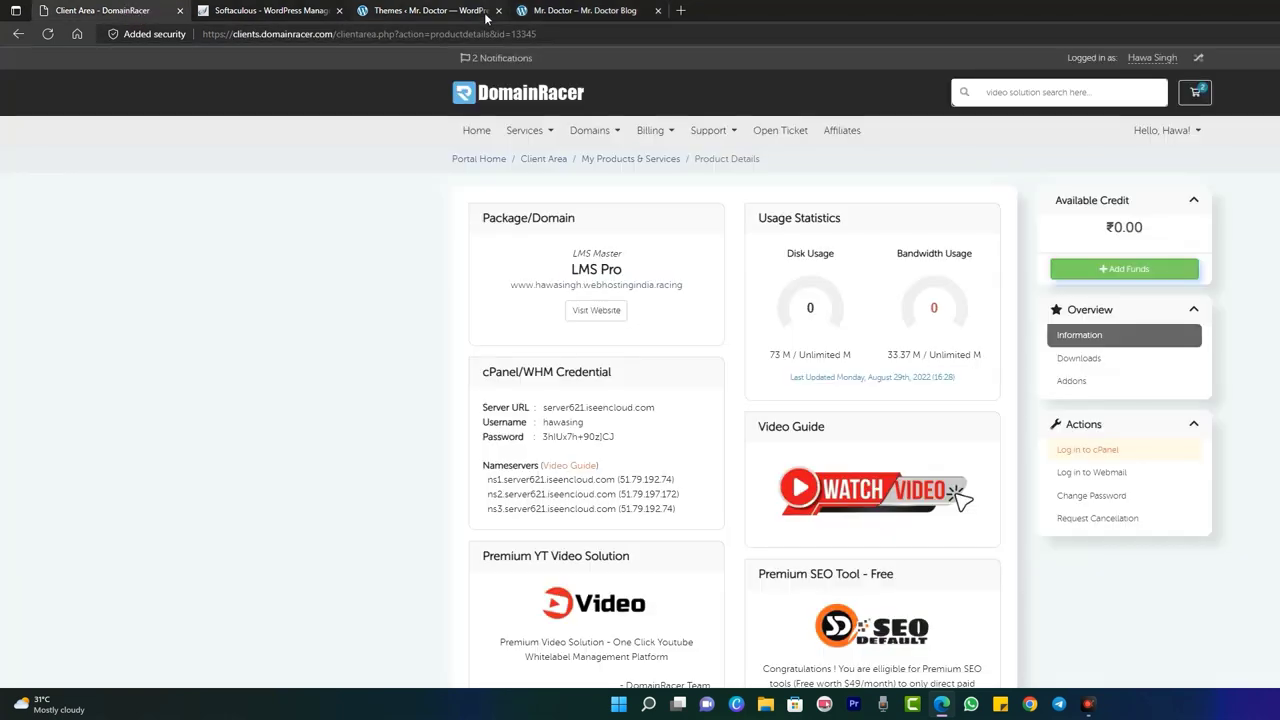
click(566, 17)
click(464, 14)
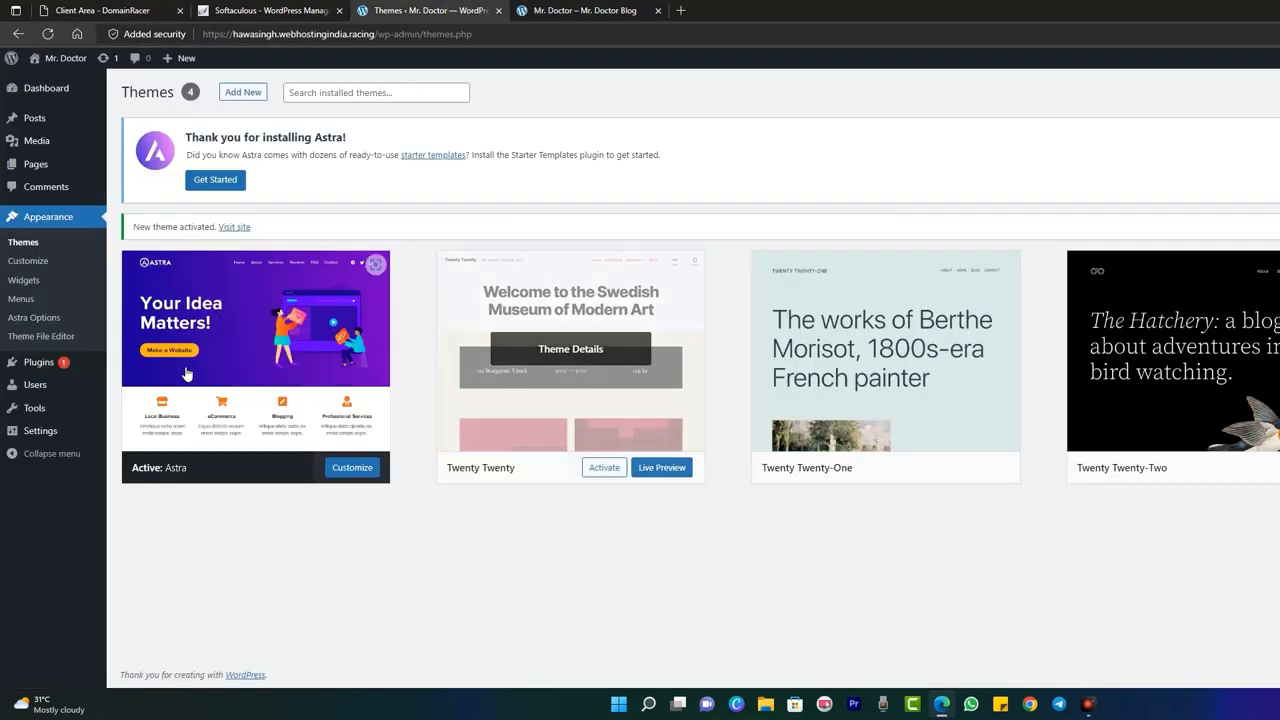
mouse_move(40, 369)
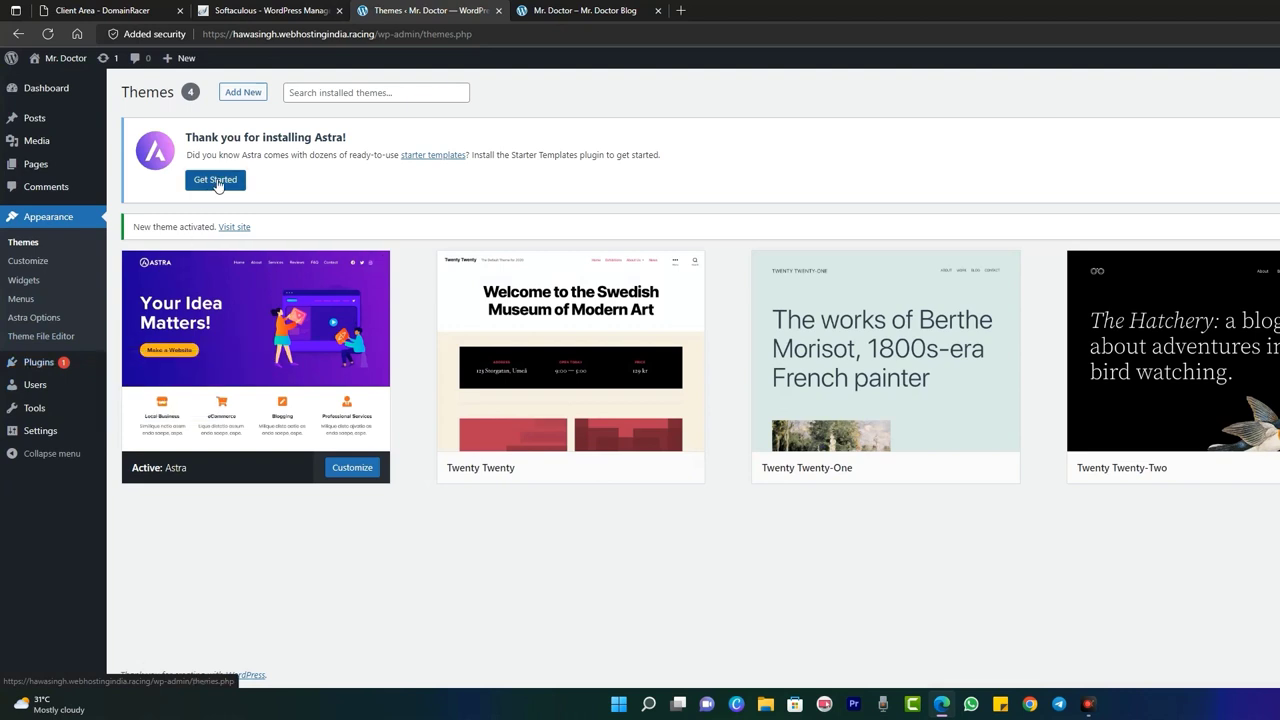
- Install Starter Templates from the Astra notice, then open its library from the Plugins page
click(216, 181)
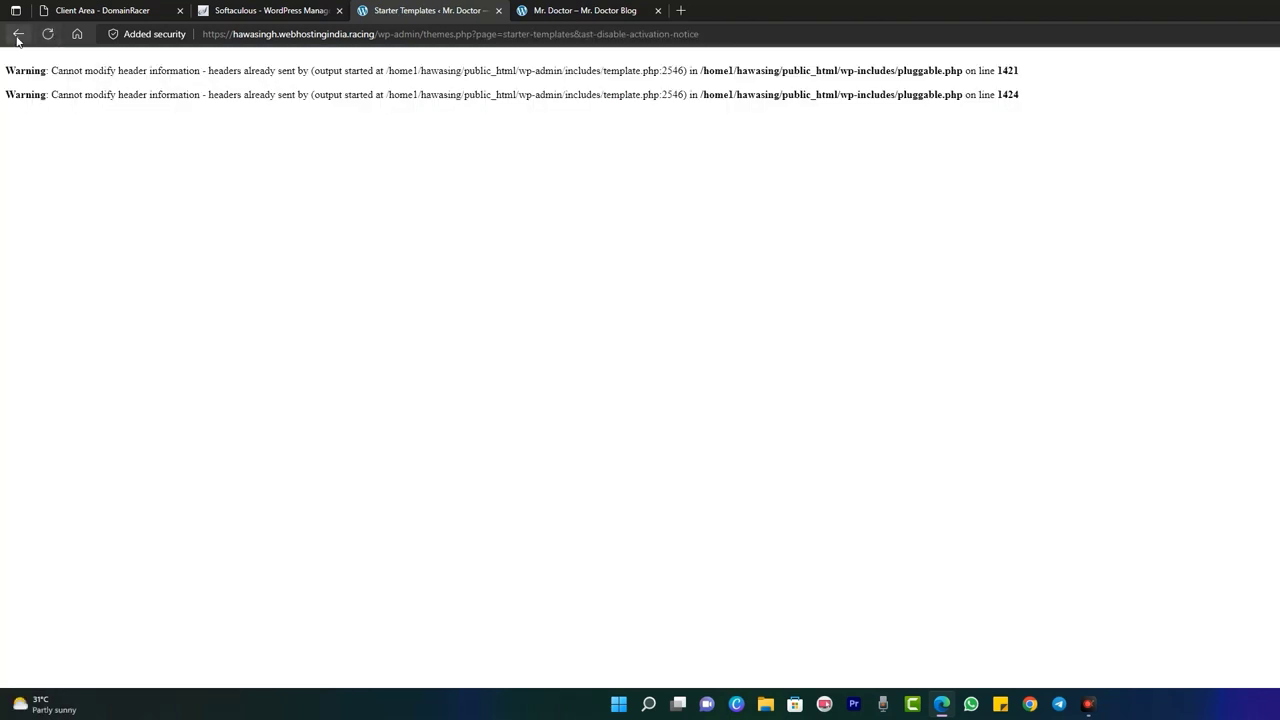
click(17, 35)
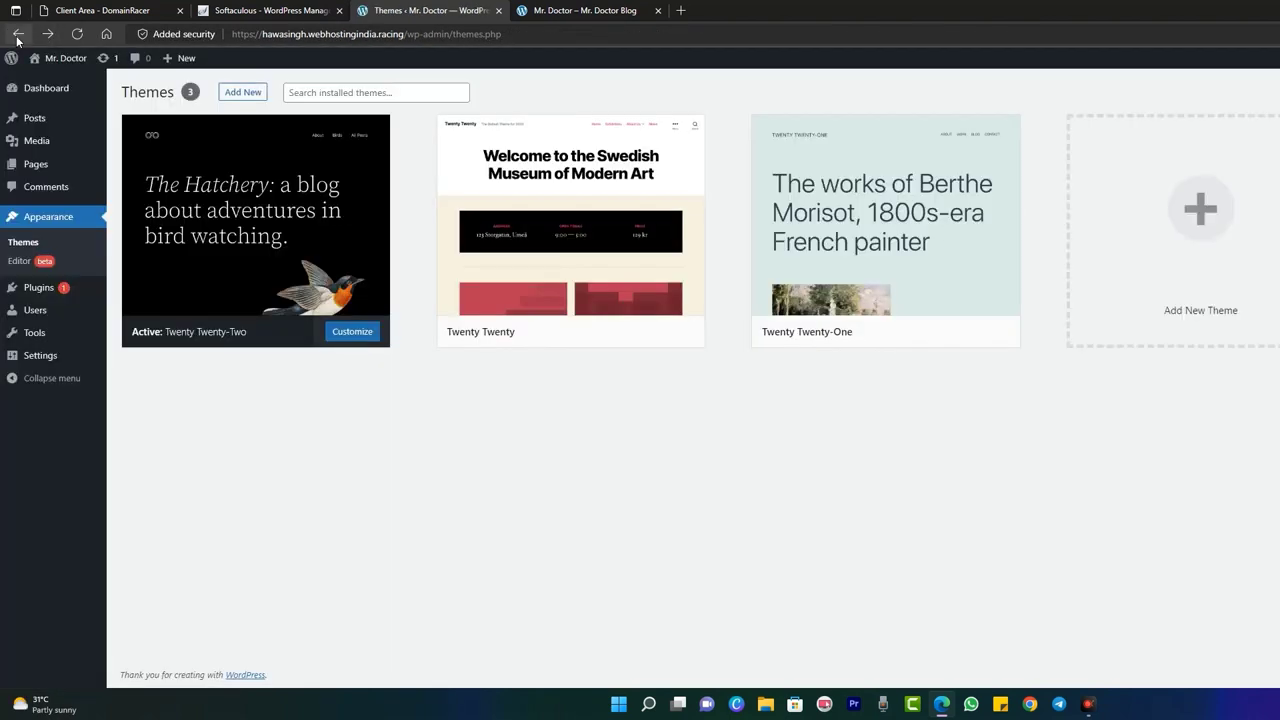
click(45, 293)
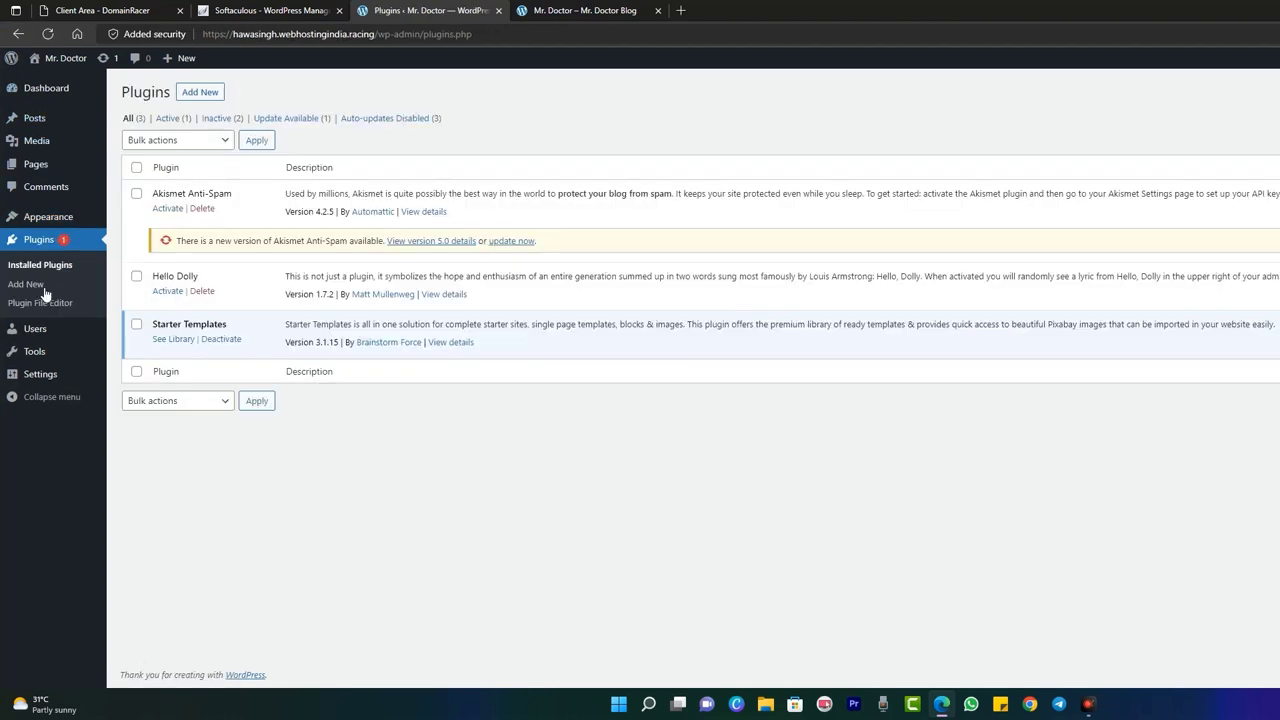
click(172, 340)
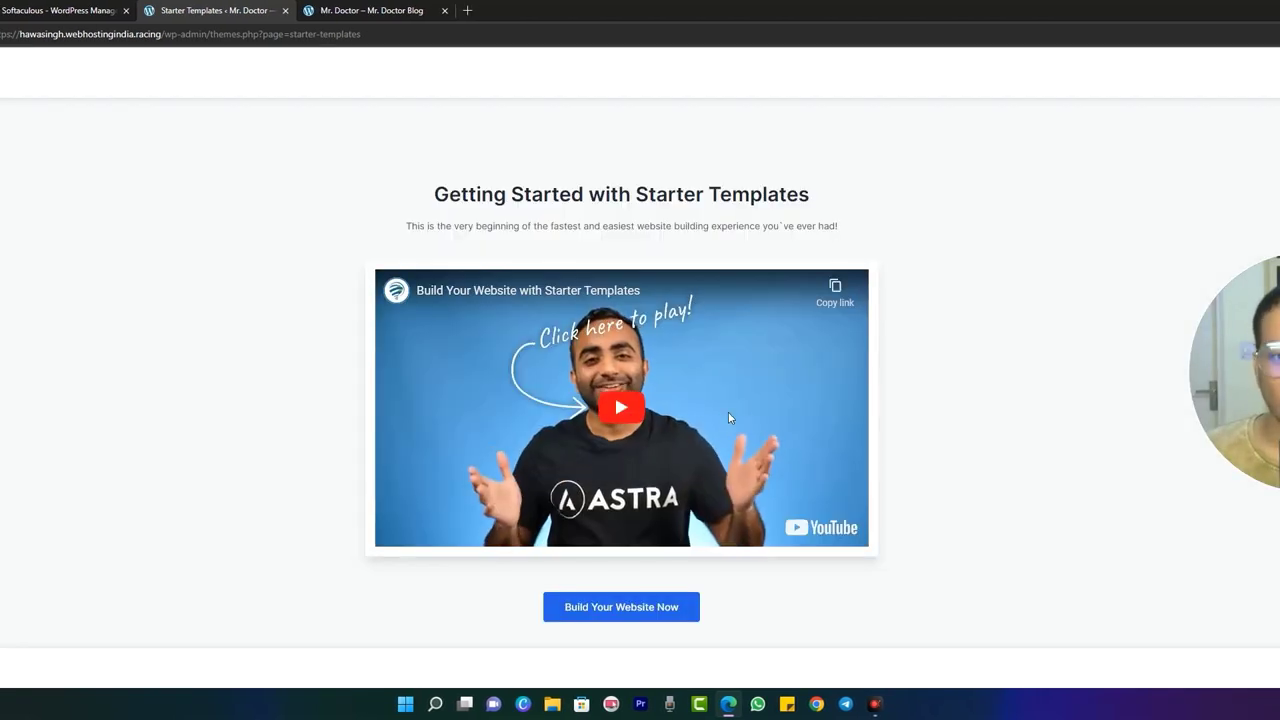
- Start building the website from a starter template with Elementor as the page builder
scroll(758, 432, down, 1)
click(625, 590)
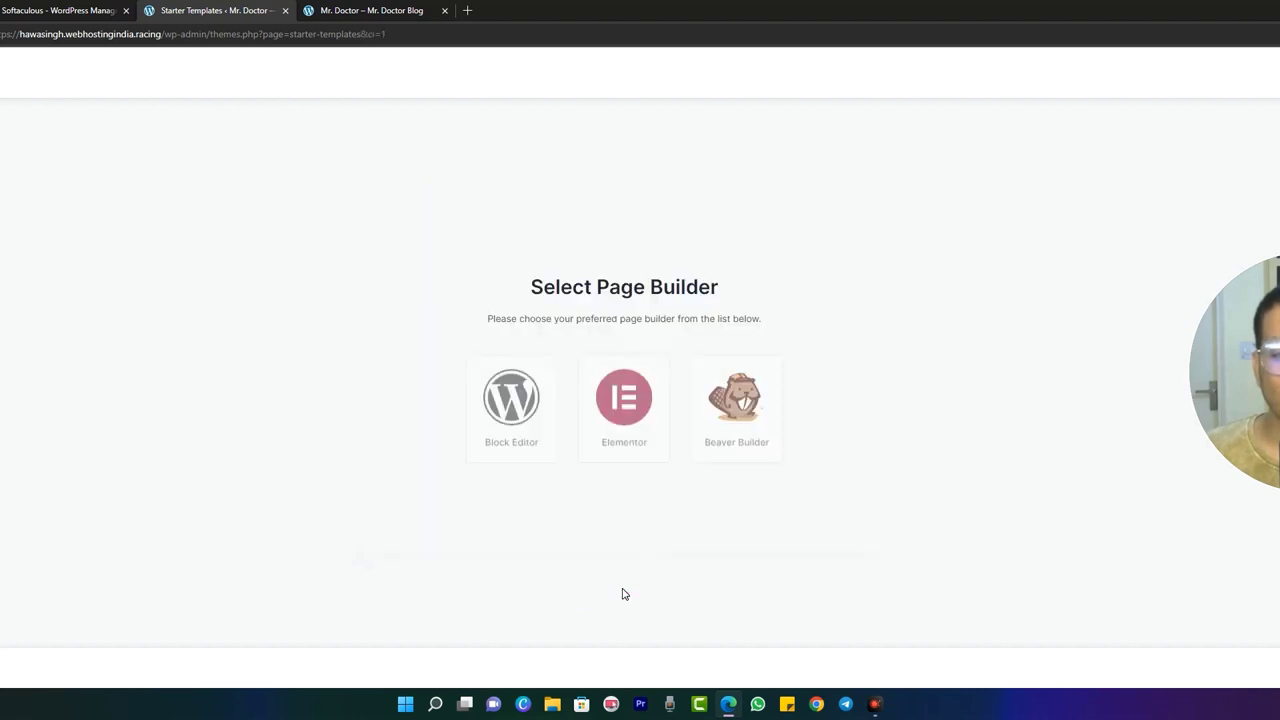
click(627, 404)
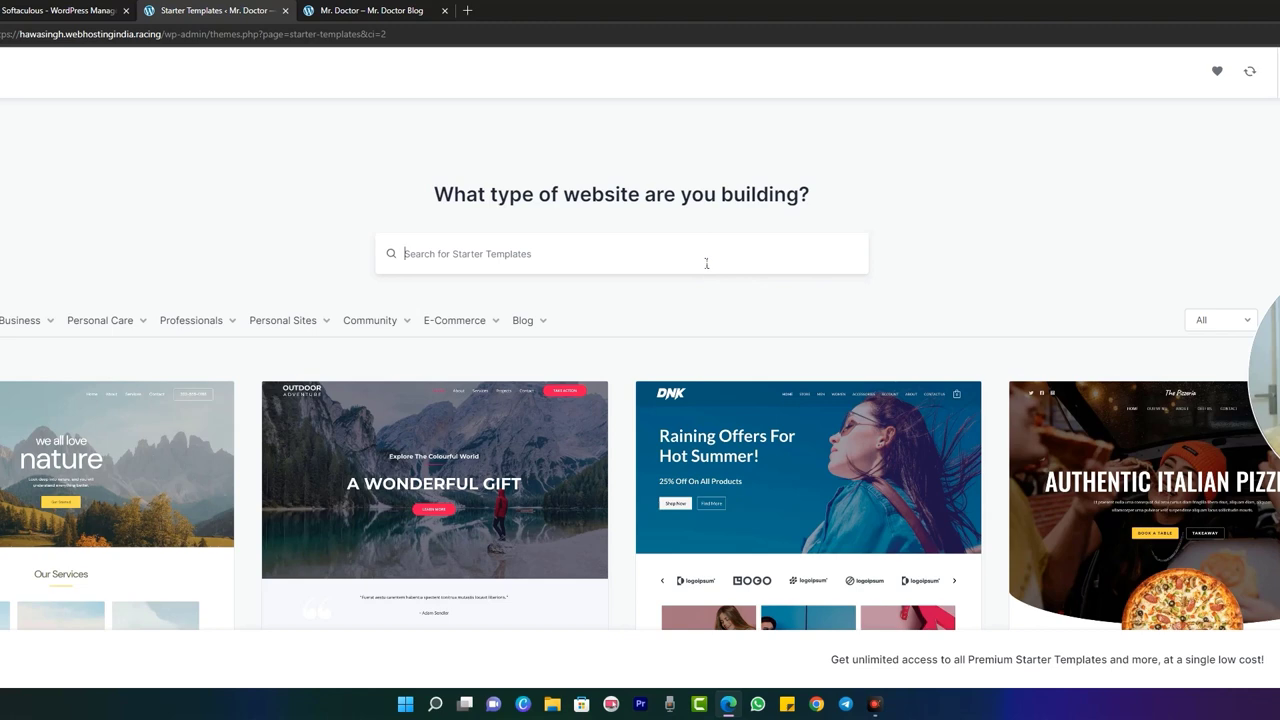
- Search the templates for 'dental' and pick the Diagnostics Lab template
click(706, 263)
text(dental)
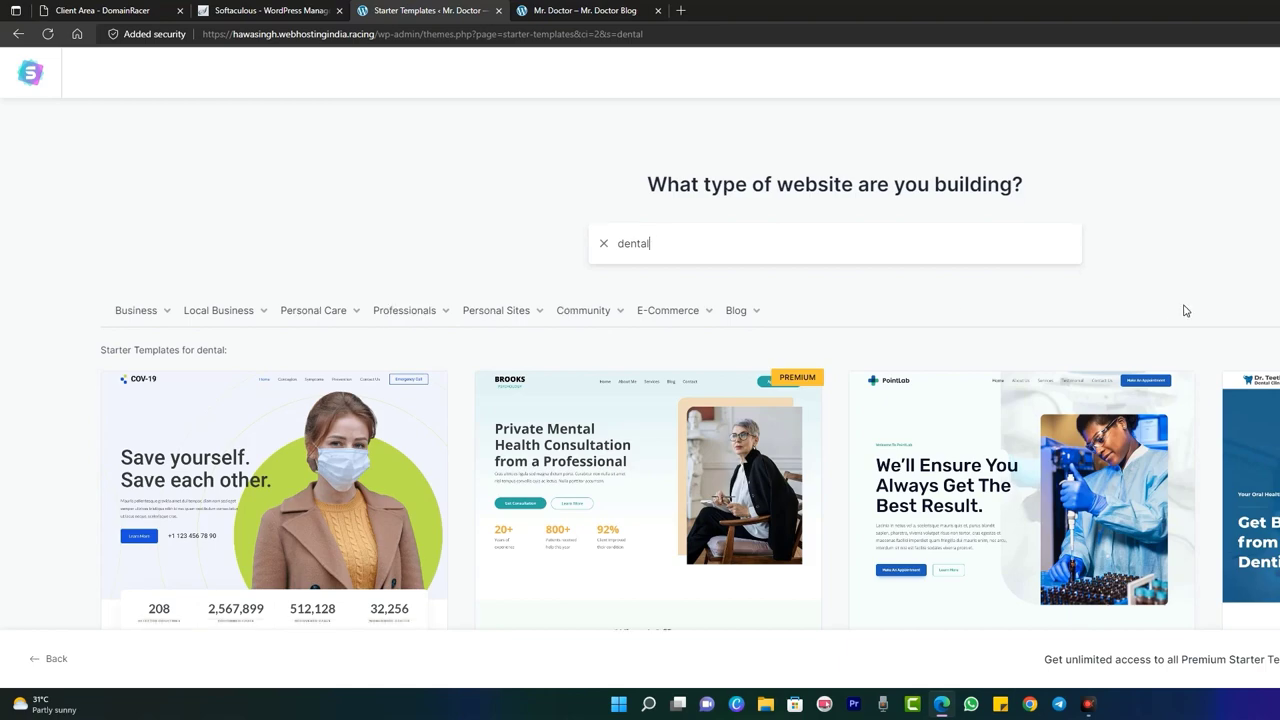
scroll(1186, 312, down, 6)
scroll(1188, 312, down, 3)
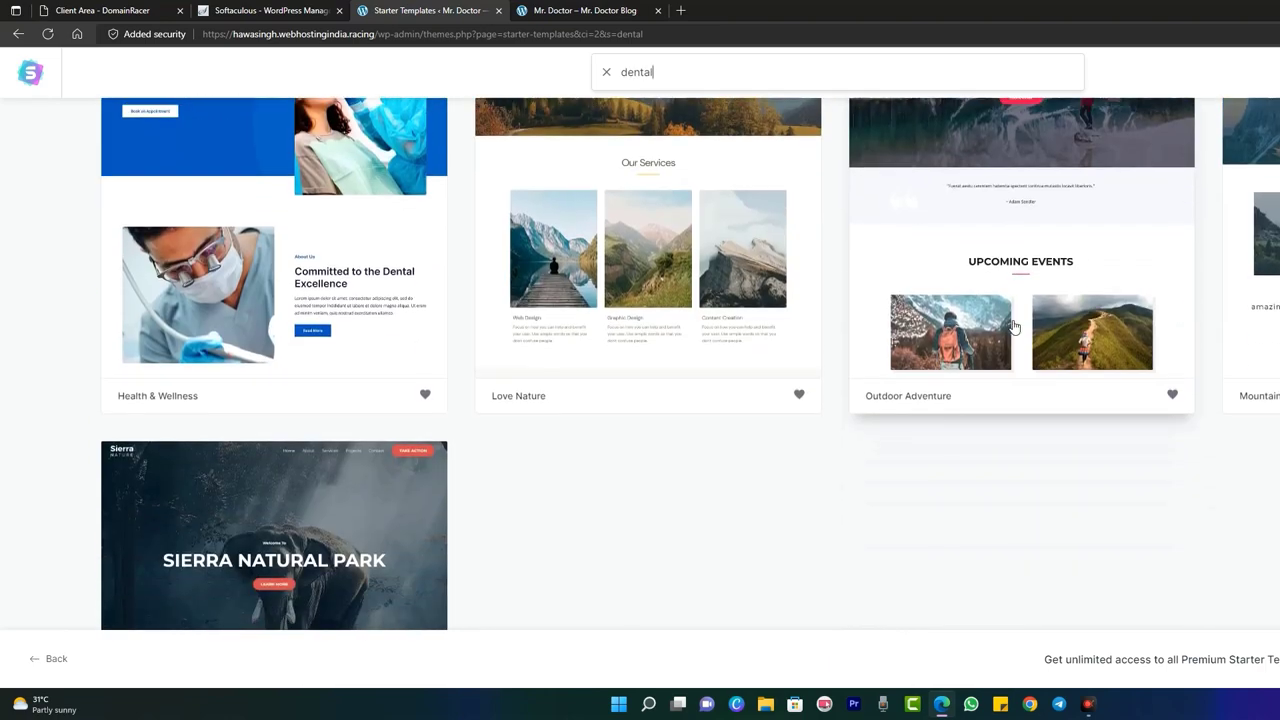
scroll(1050, 330, up, 10)
scroll(923, 343, down, 3)
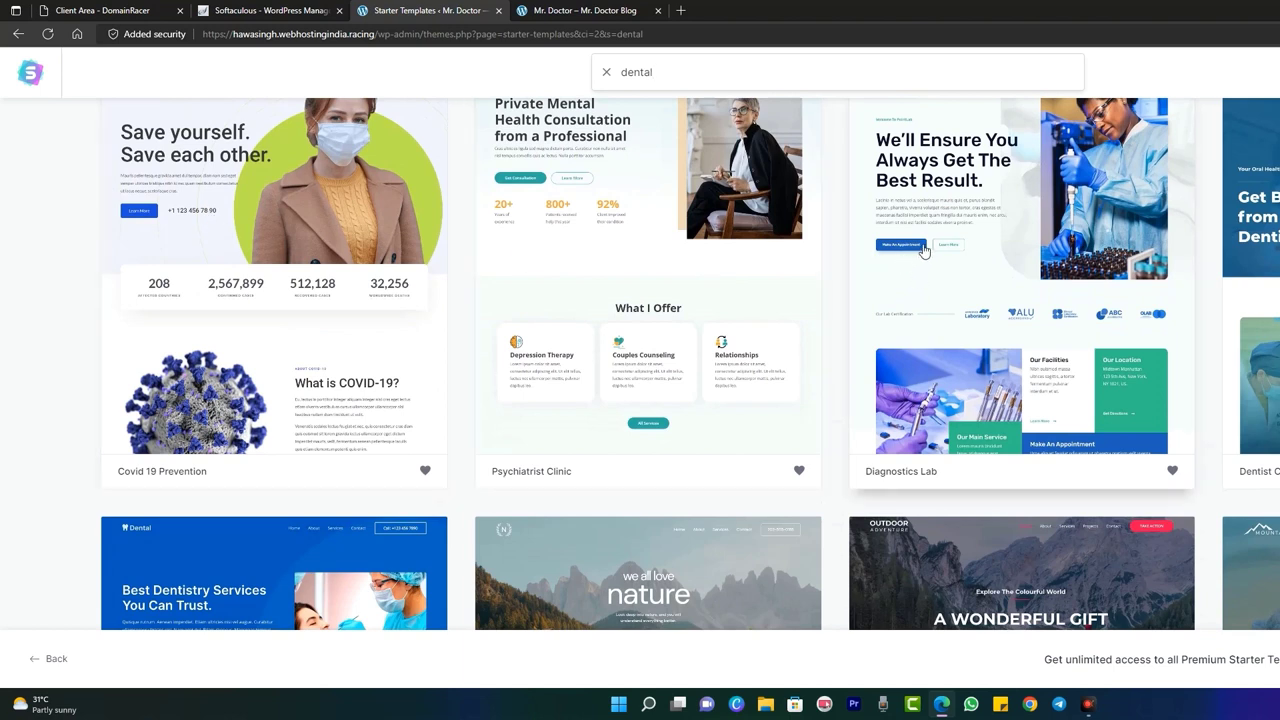
click(1020, 288)
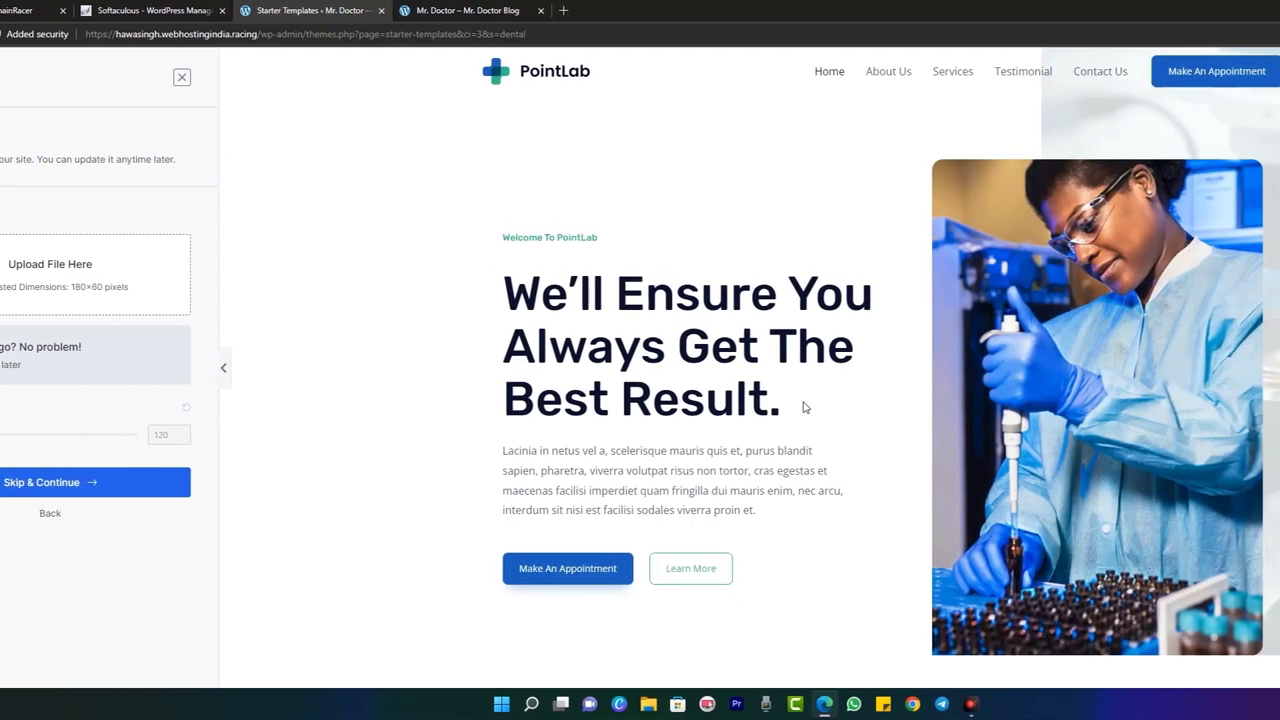
- Scroll through the full Diagnostics Lab preview, then bring up Canva for the logo
scroll(806, 404, down, 15)
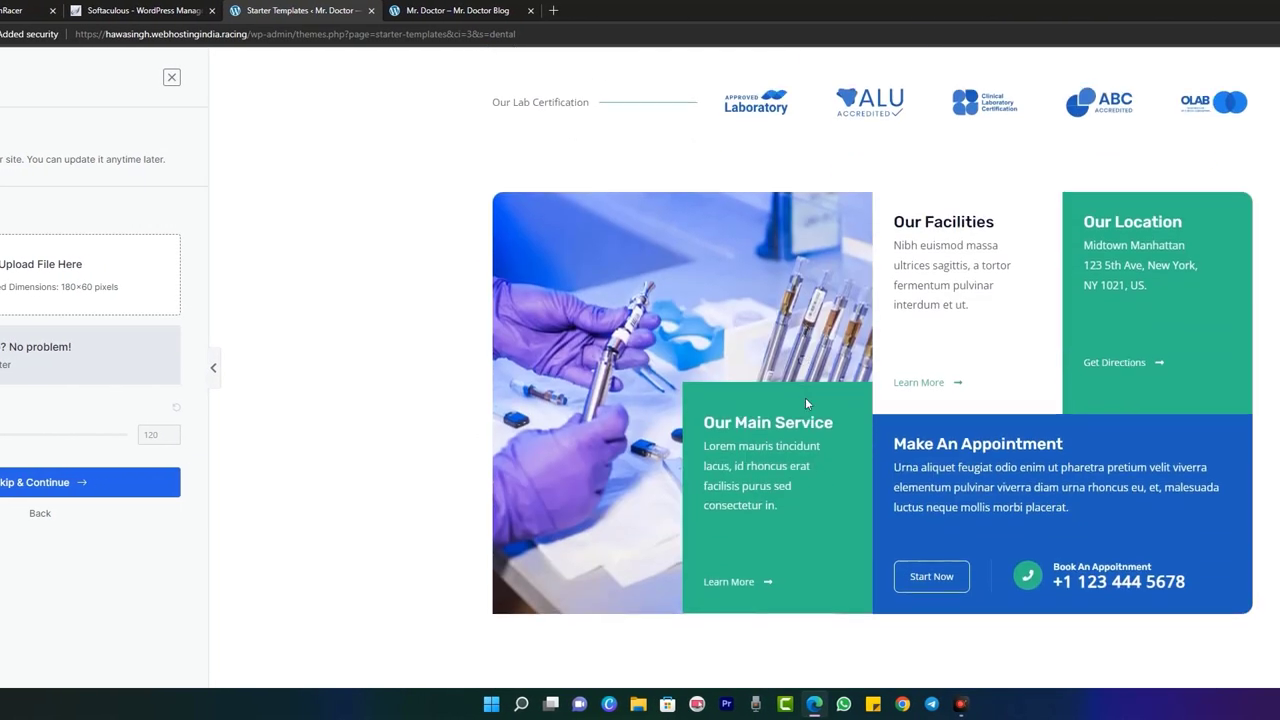
scroll(806, 404, down, 20)
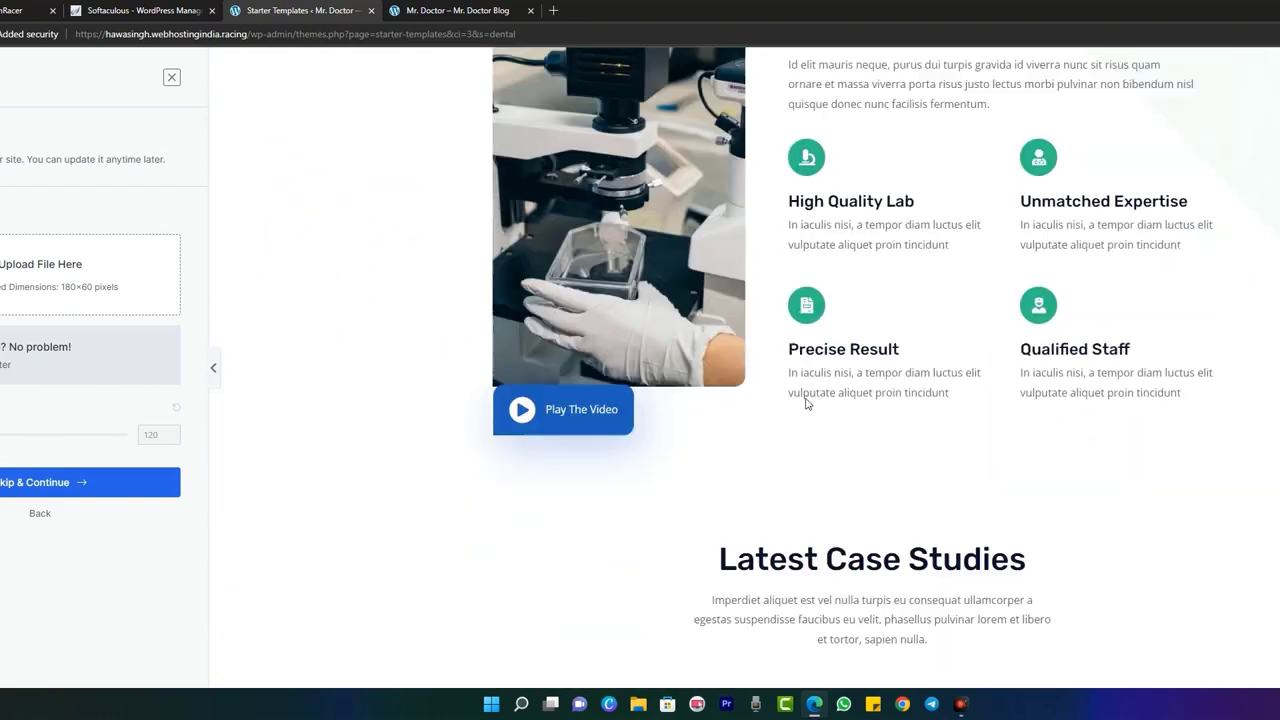
scroll(805, 403, down, 12)
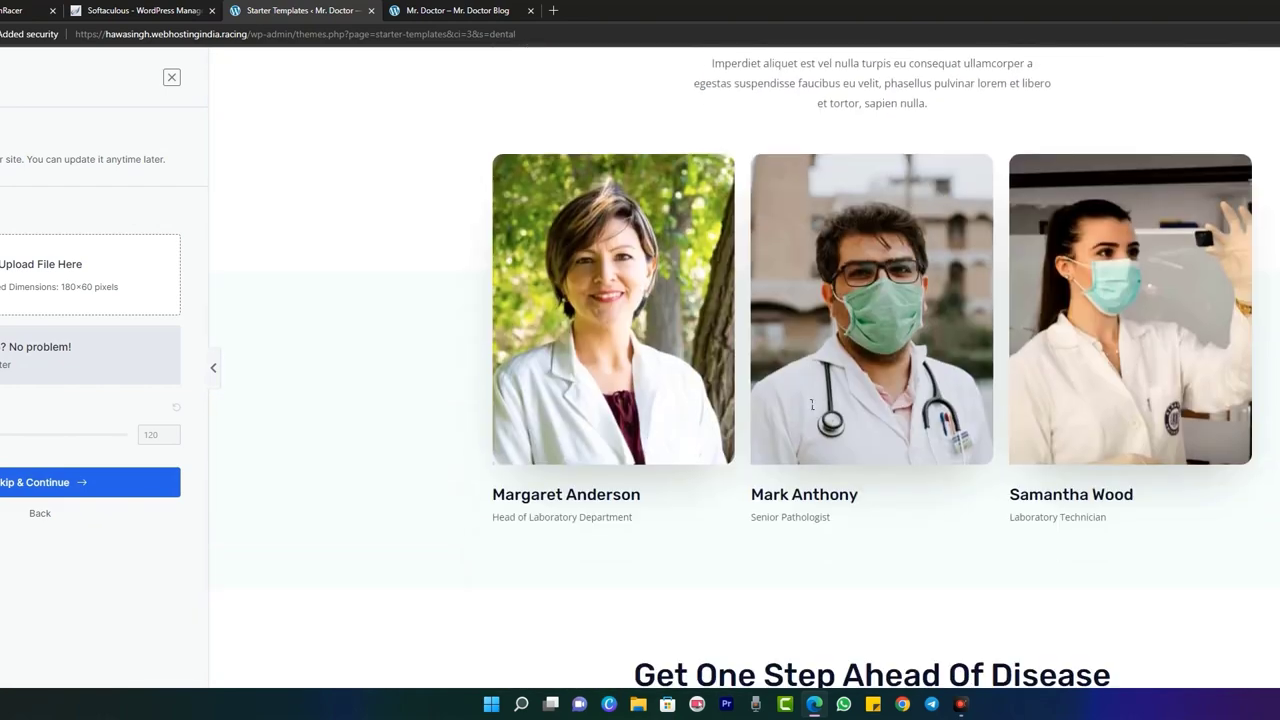
scroll(806, 403, down, 4)
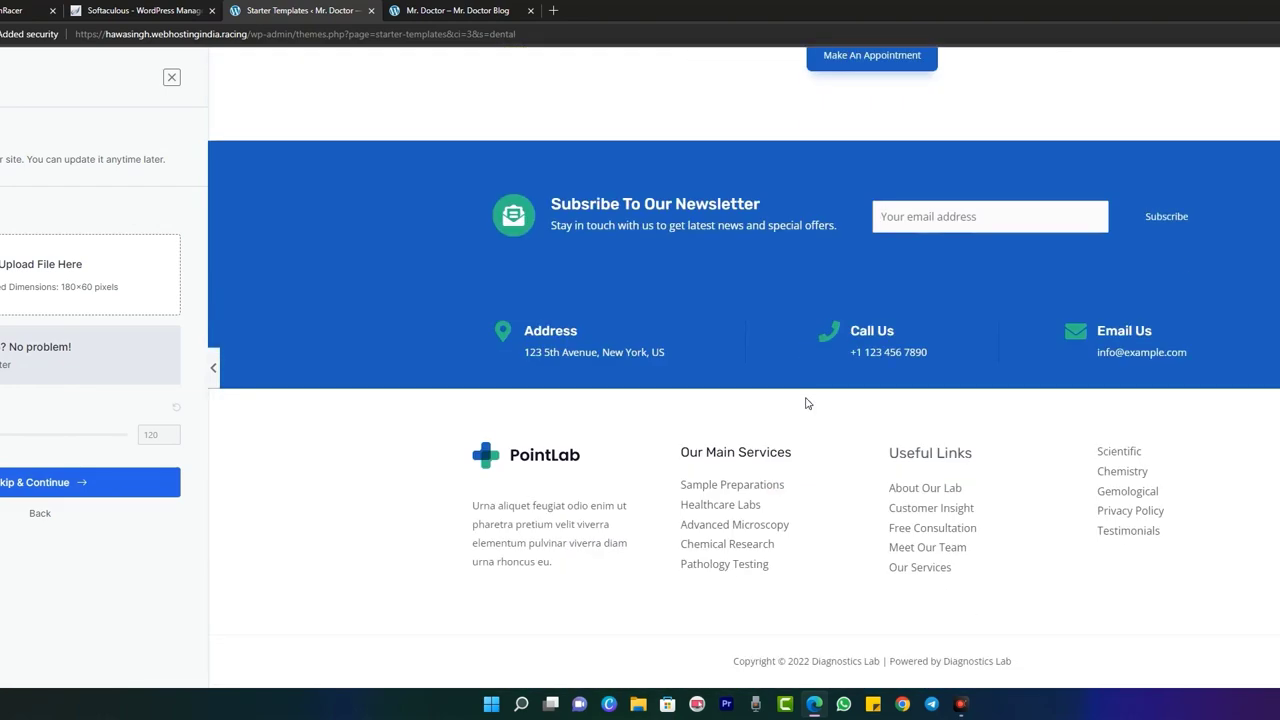
scroll(724, 381, up, 10)
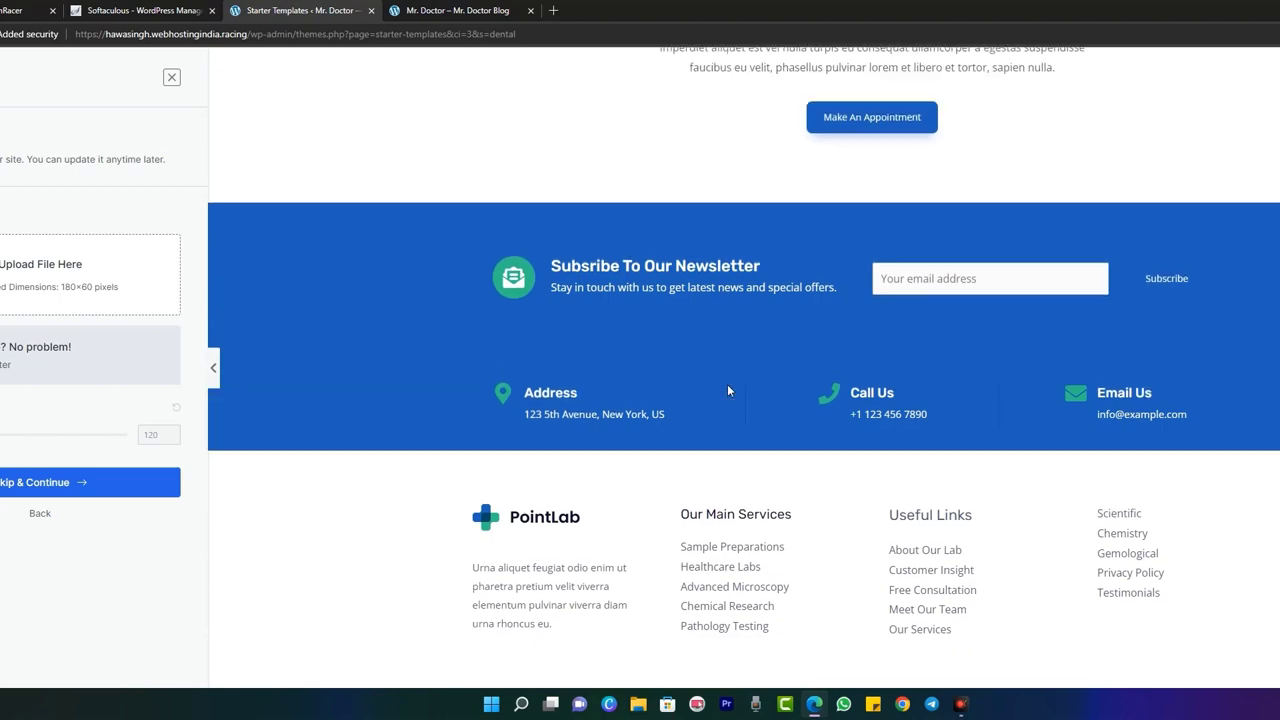
scroll(728, 380, up, 8)
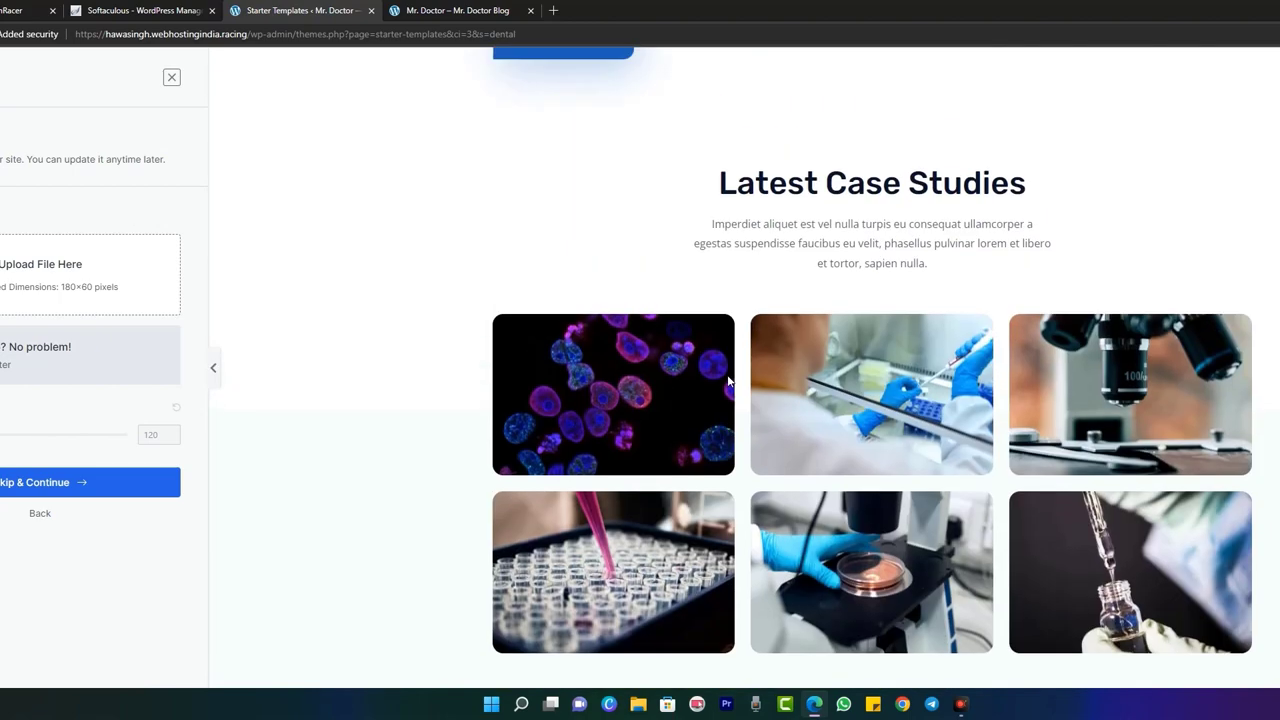
scroll(735, 375, up, 1)
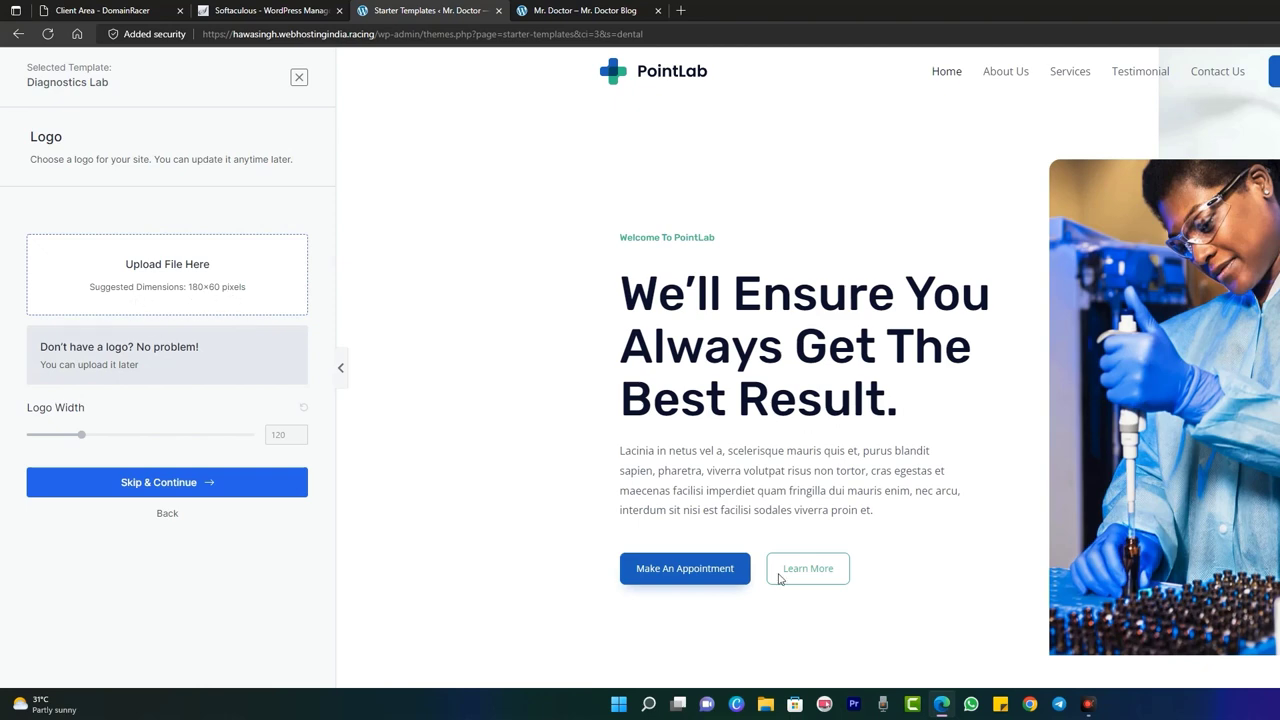
click(734, 705)
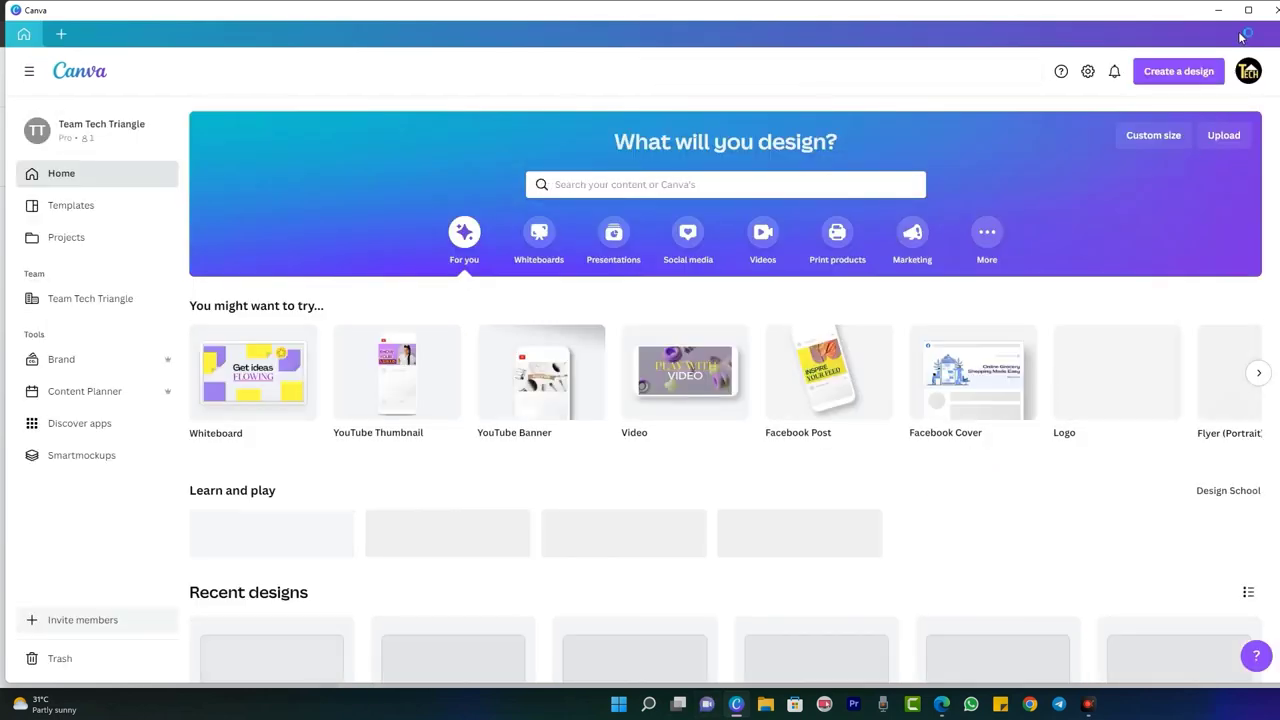
- Maximize Canva and create a new custom-size design 180 px wide
click(1249, 12)
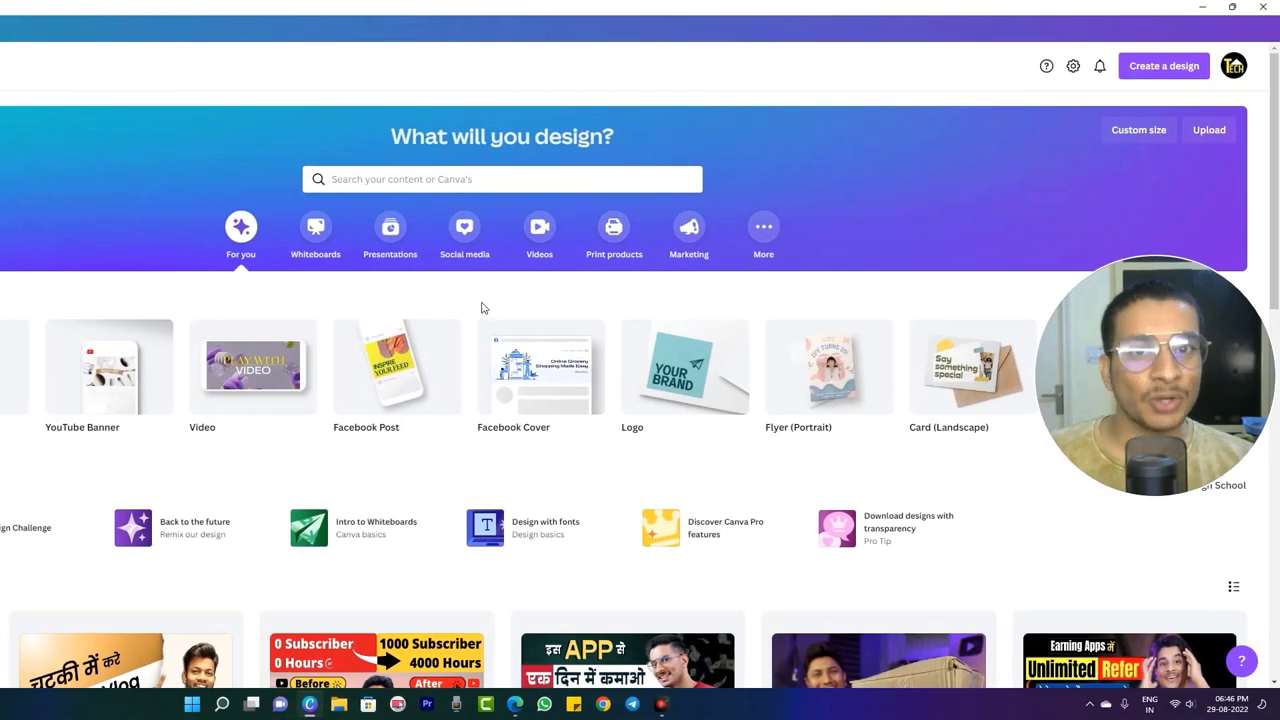
click(1158, 66)
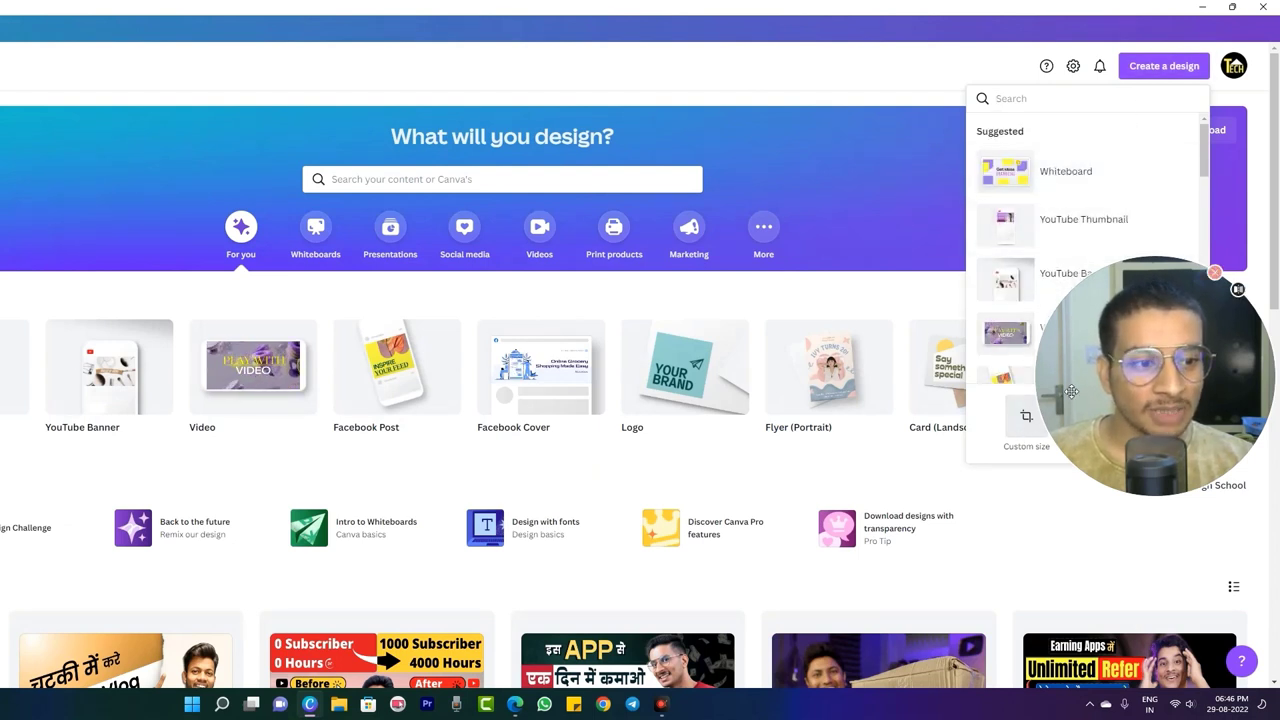
drag(1086, 408, 1081, 621)
click(1026, 416)
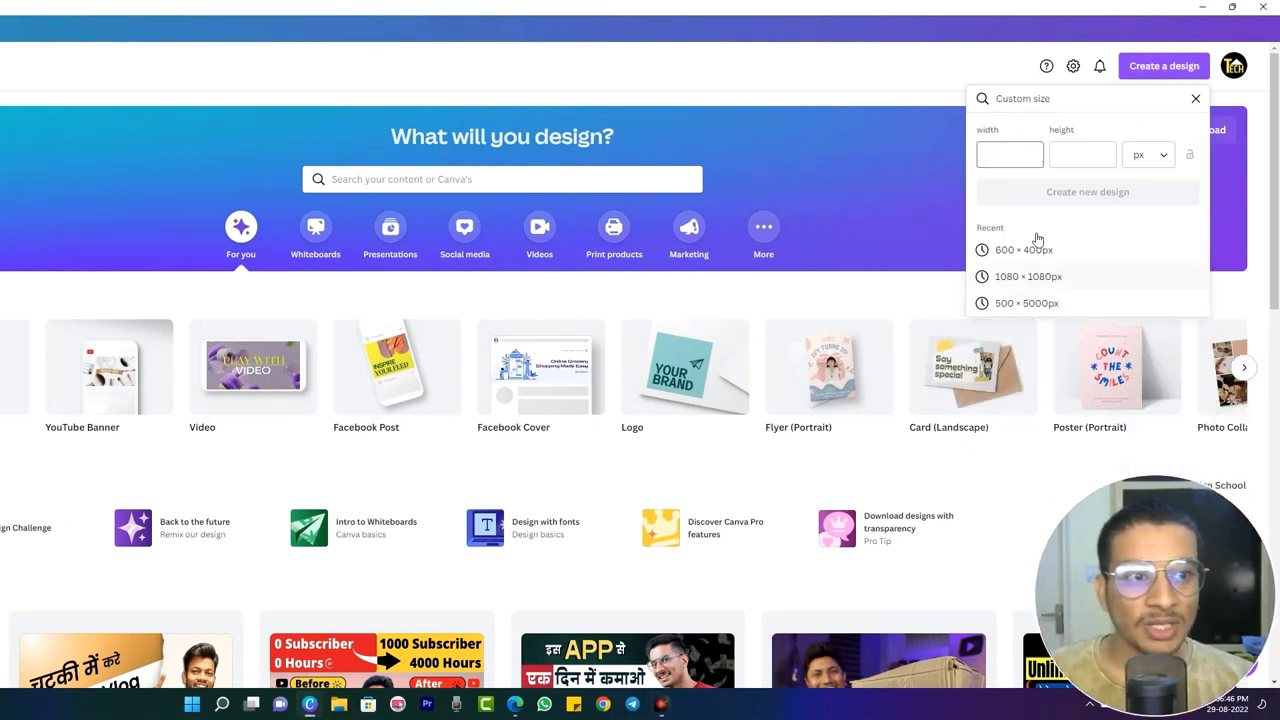
text(180)
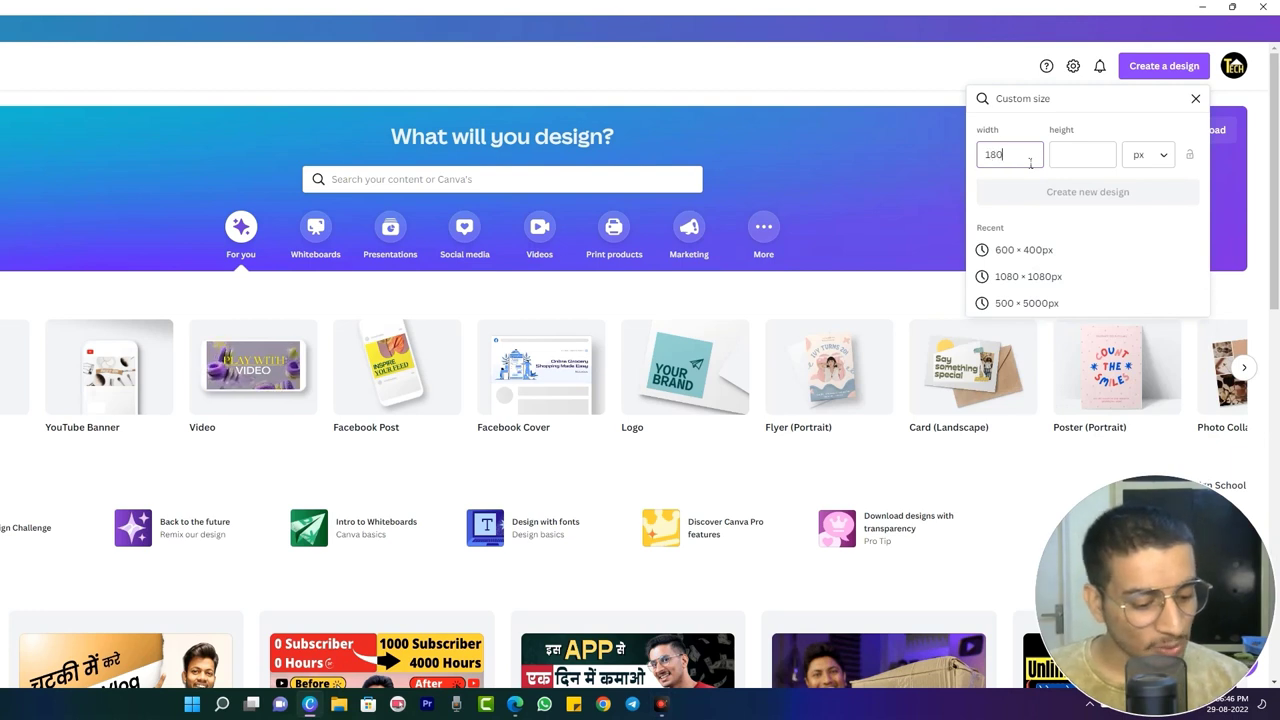
click(1077, 155)
text(10)
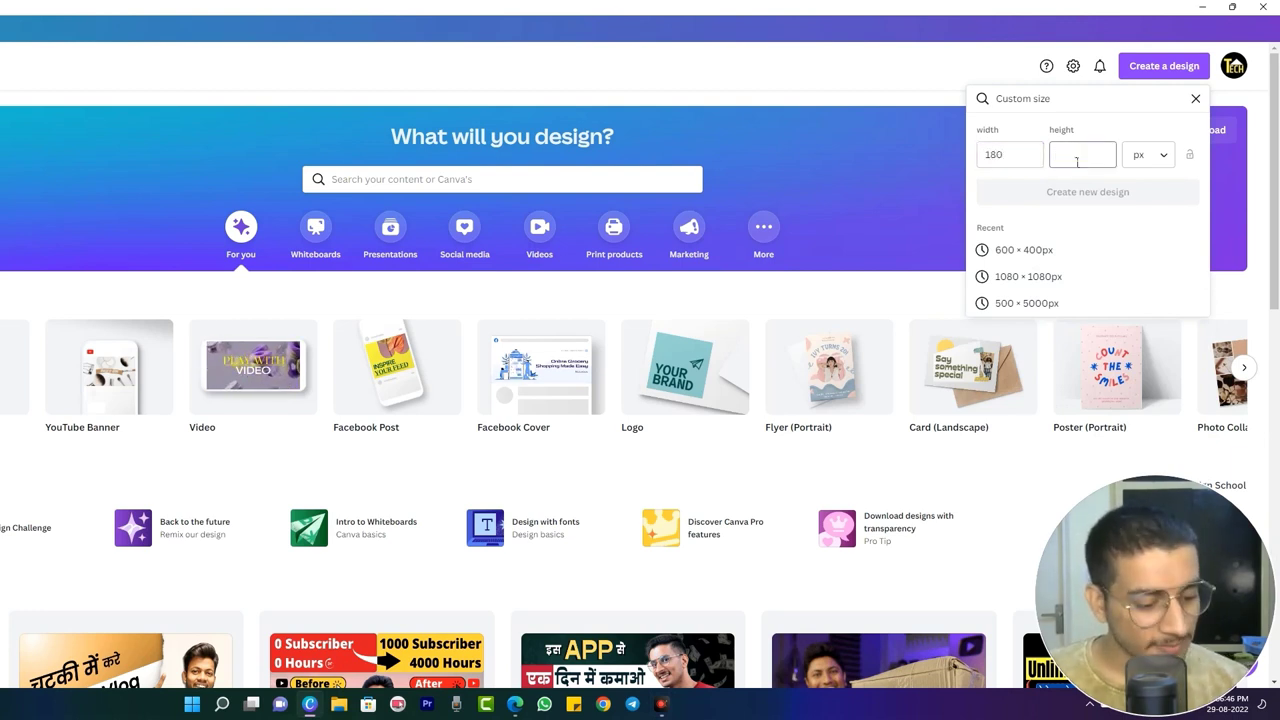
key(Return)
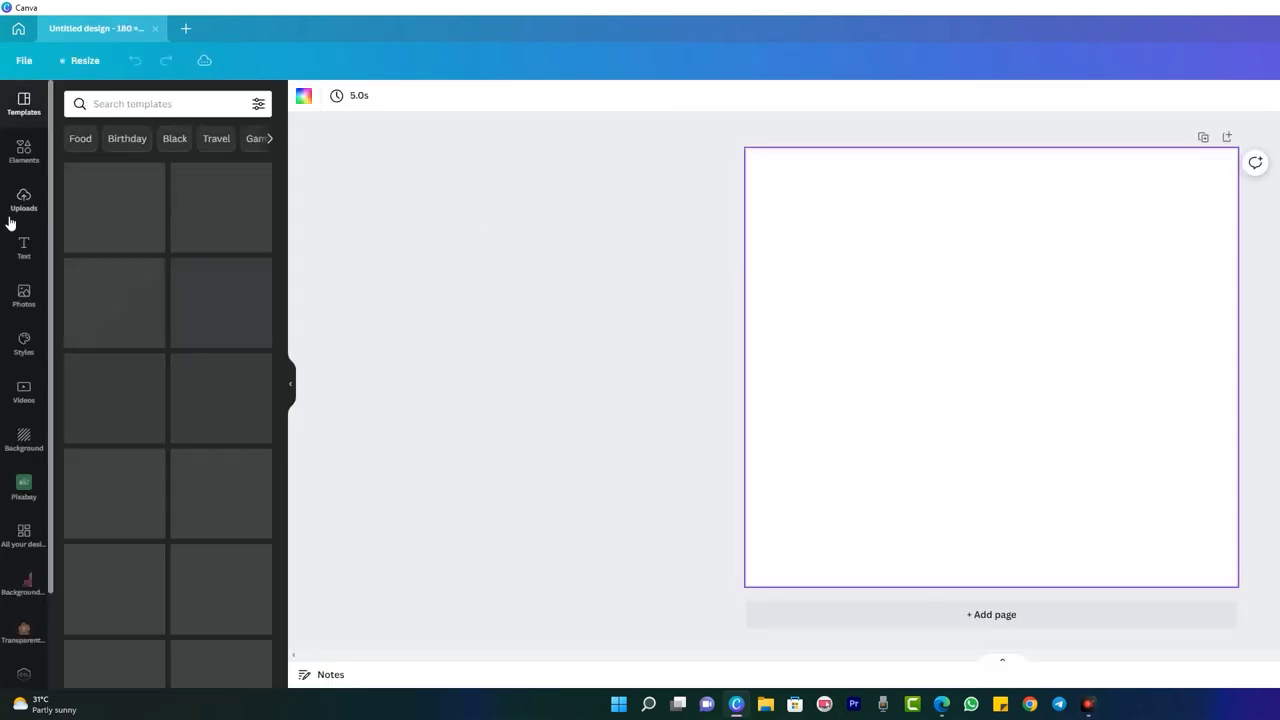
- Add the uploaded blue M logo image and resize it to fill the page
click(14, 200)
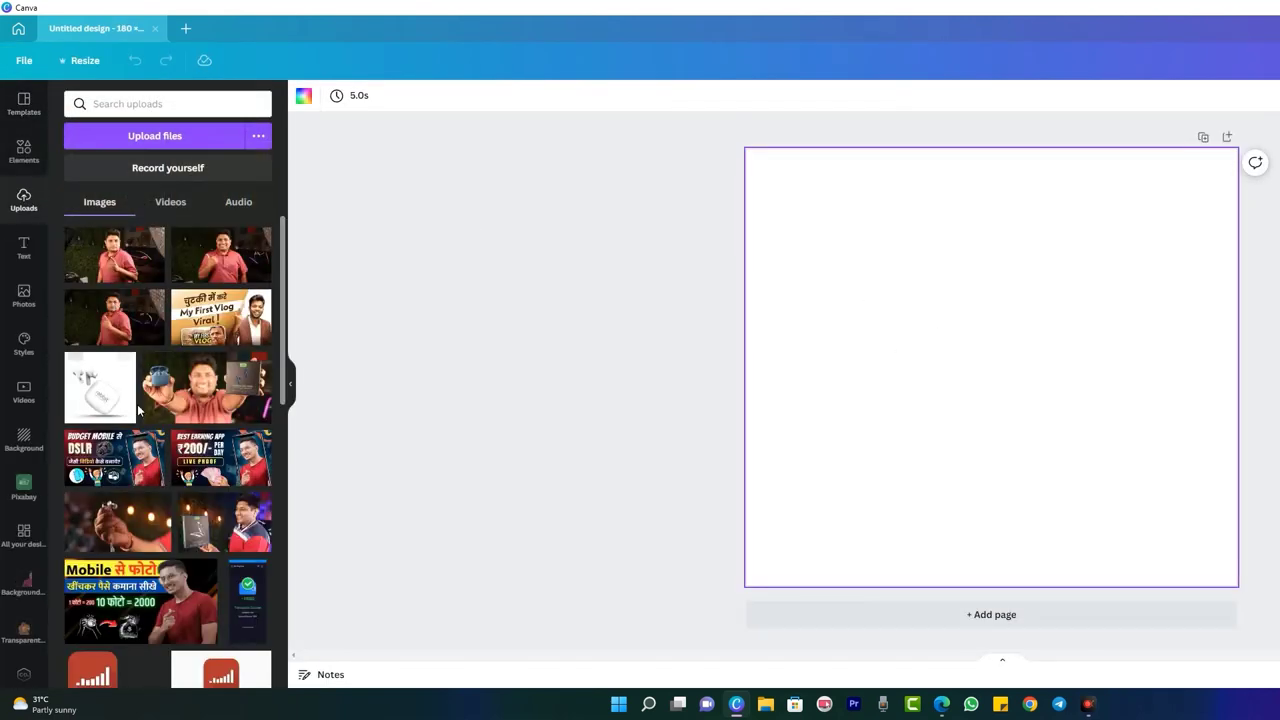
scroll(217, 512, down, 3)
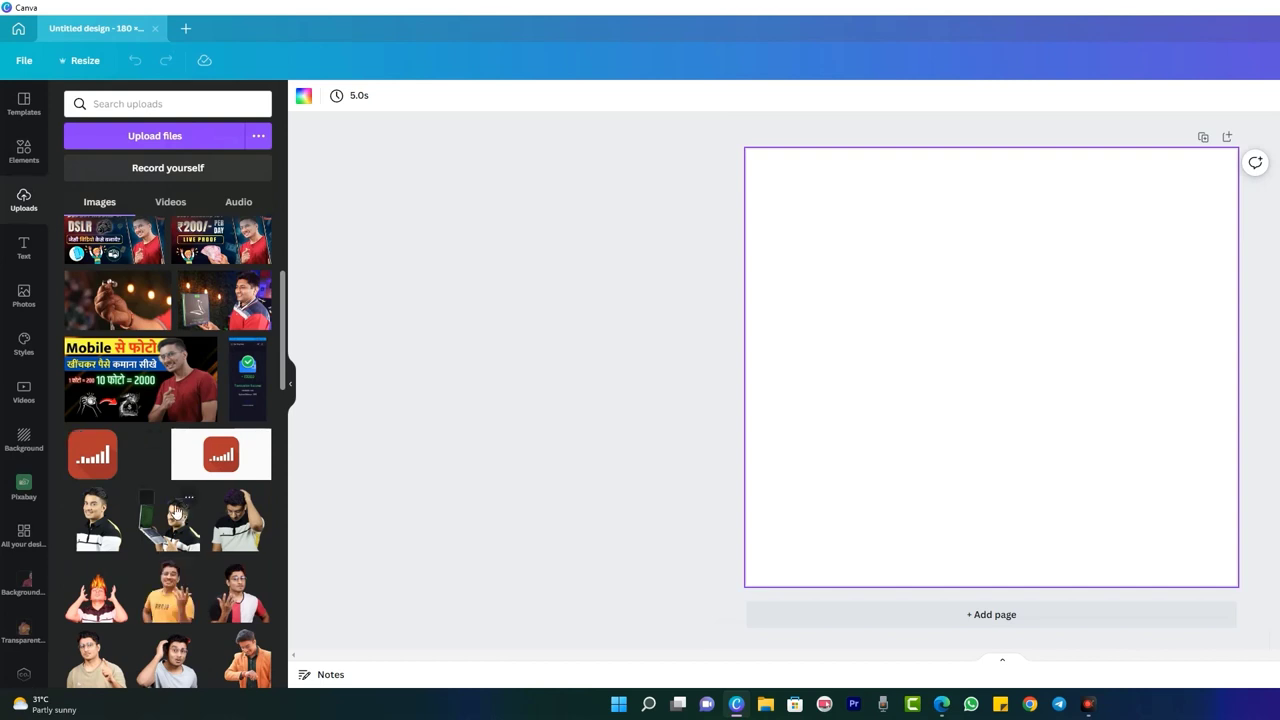
scroll(168, 418, down, 5)
scroll(168, 418, down, 2)
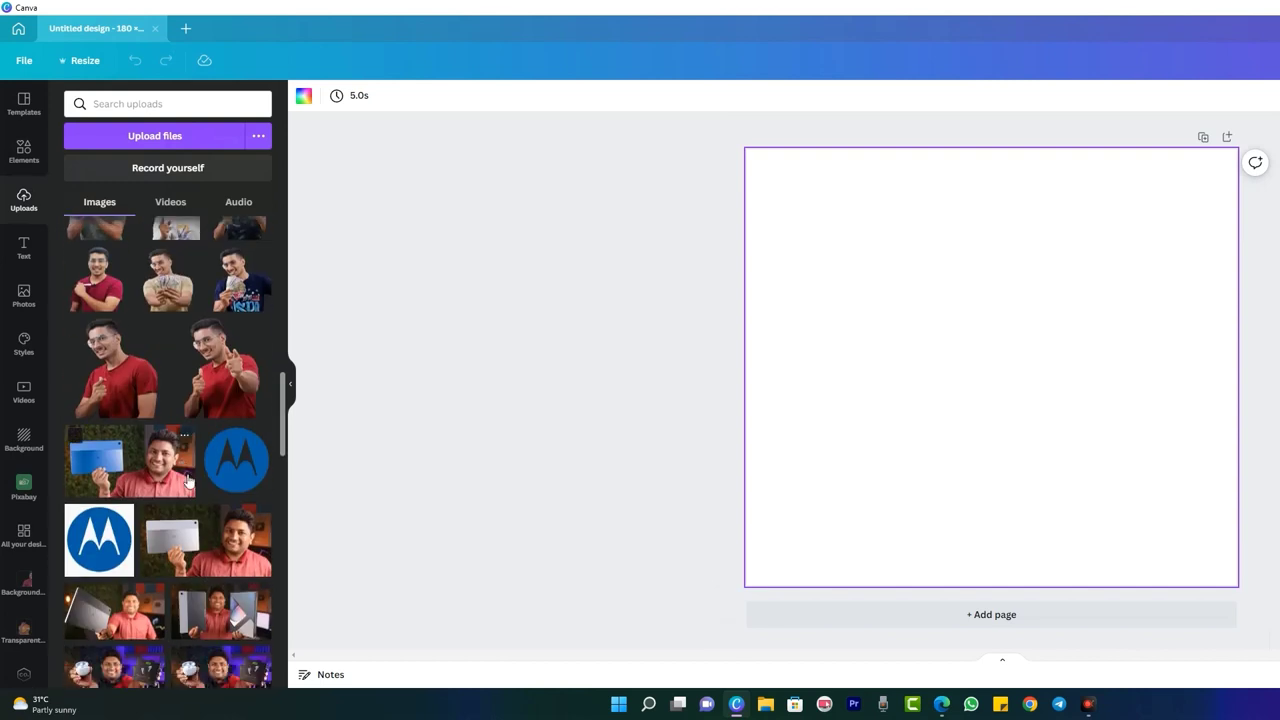
click(240, 463)
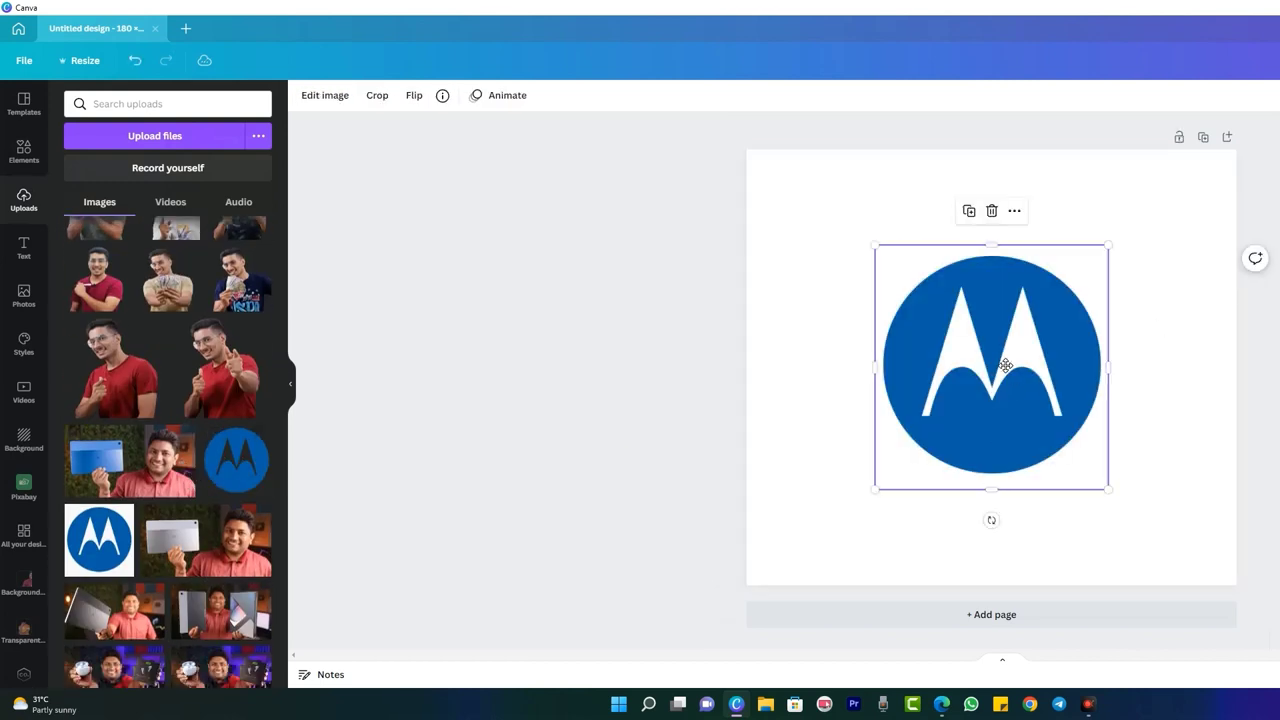
drag(1005, 366, 887, 290)
drag(986, 404, 1266, 537)
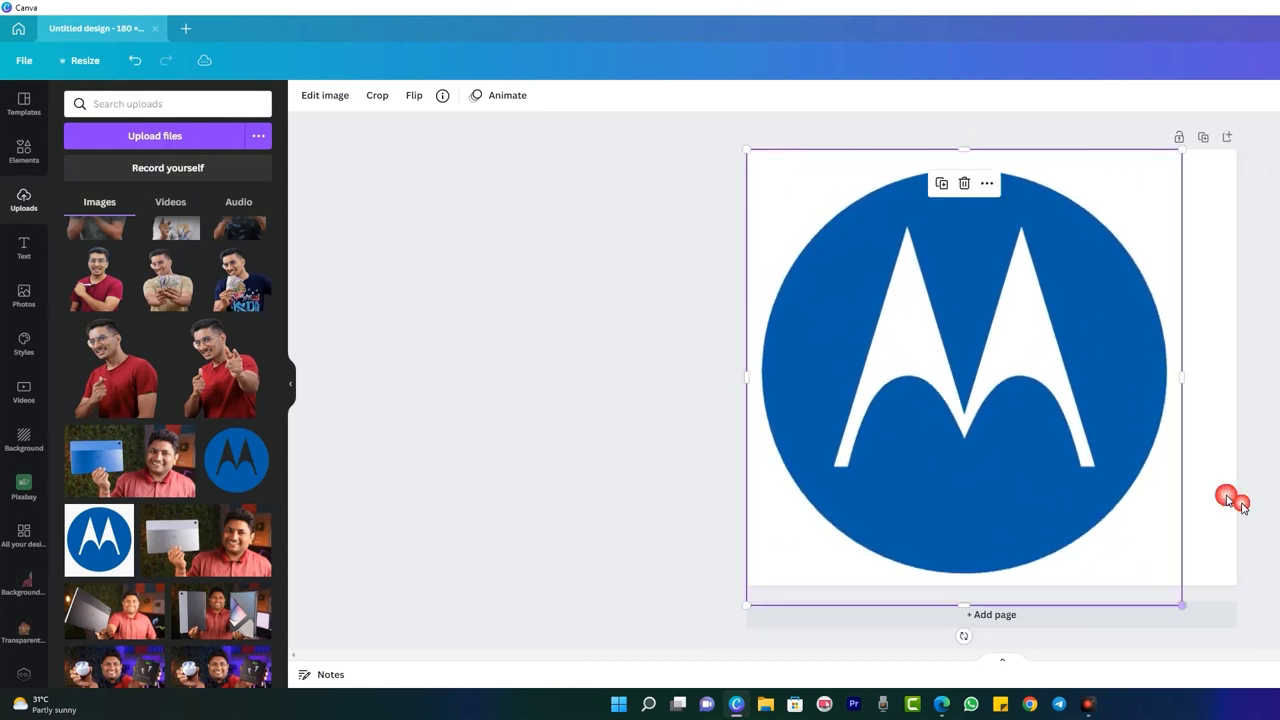
drag(1046, 462, 1045, 455)
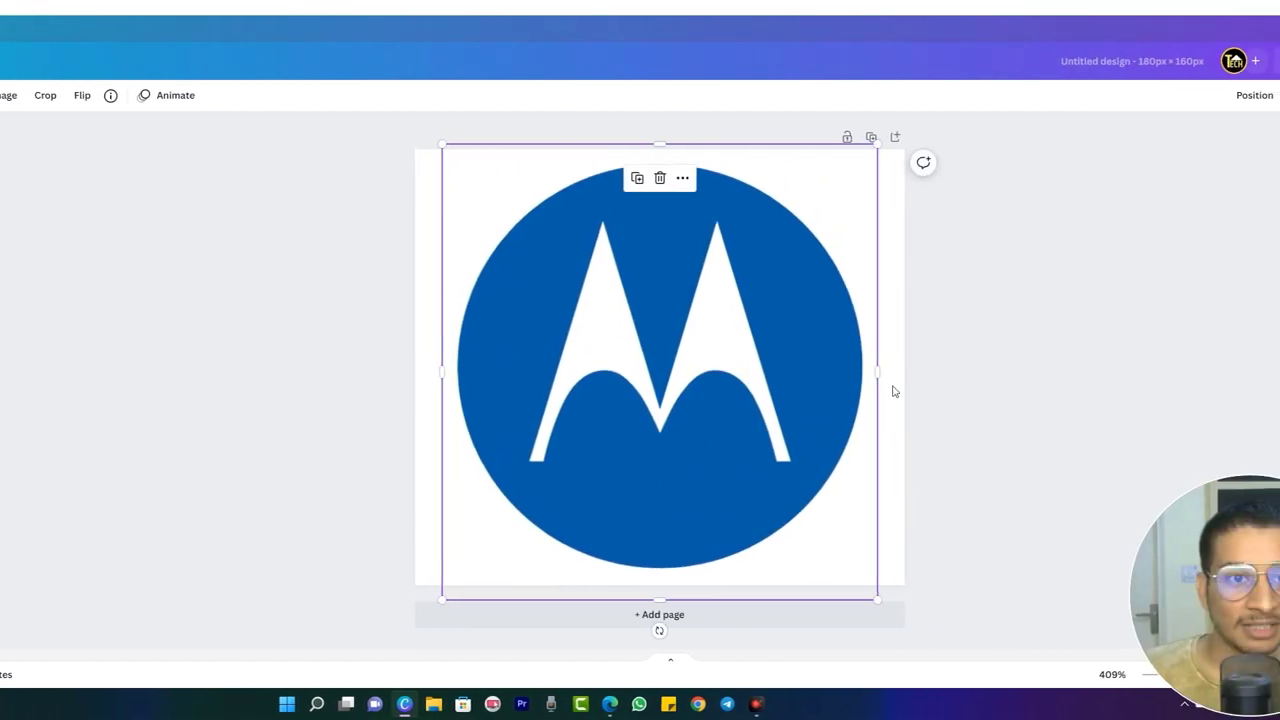
click(1000, 323)
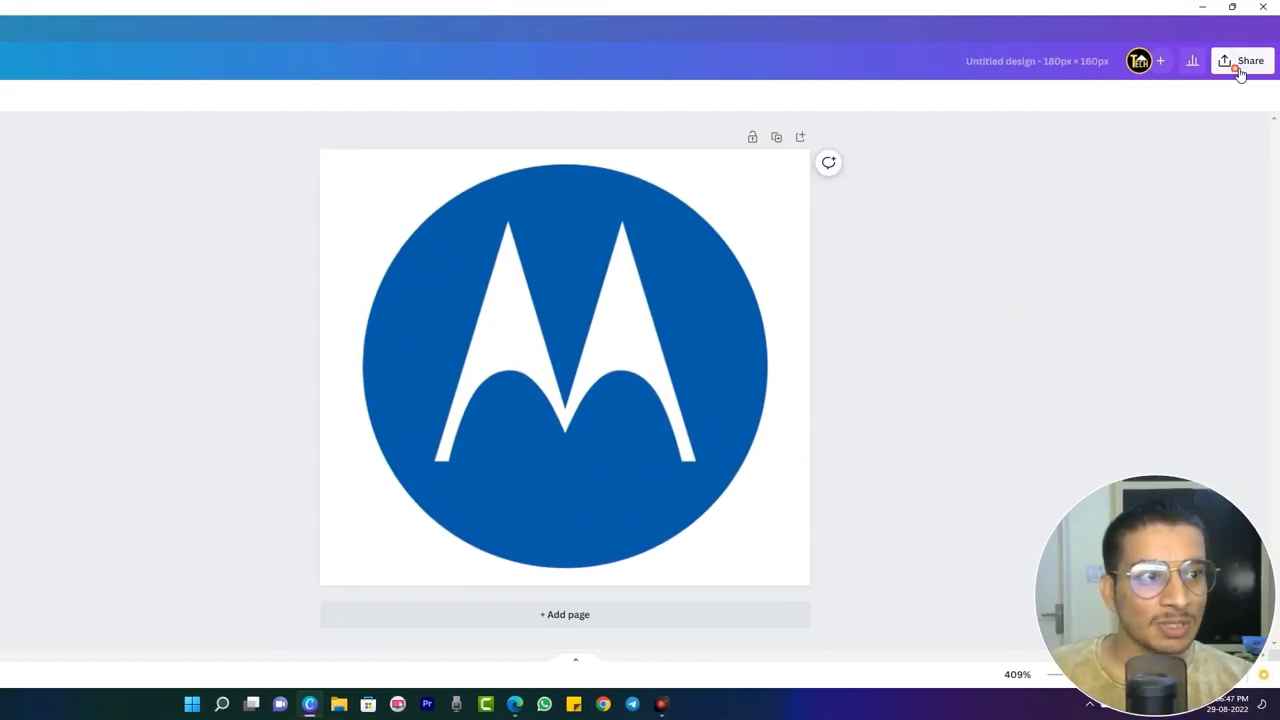
- Download the finished logo design from Canva
click(1240, 62)
click(1060, 382)
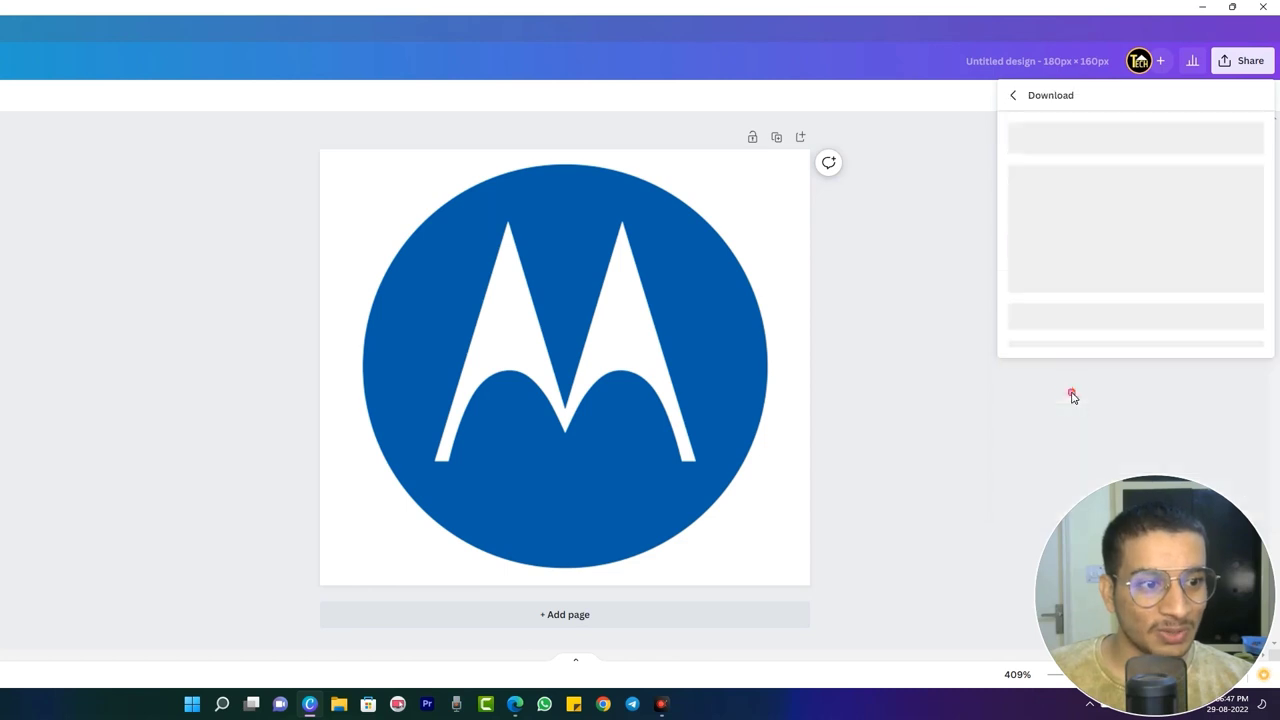
click(1014, 251)
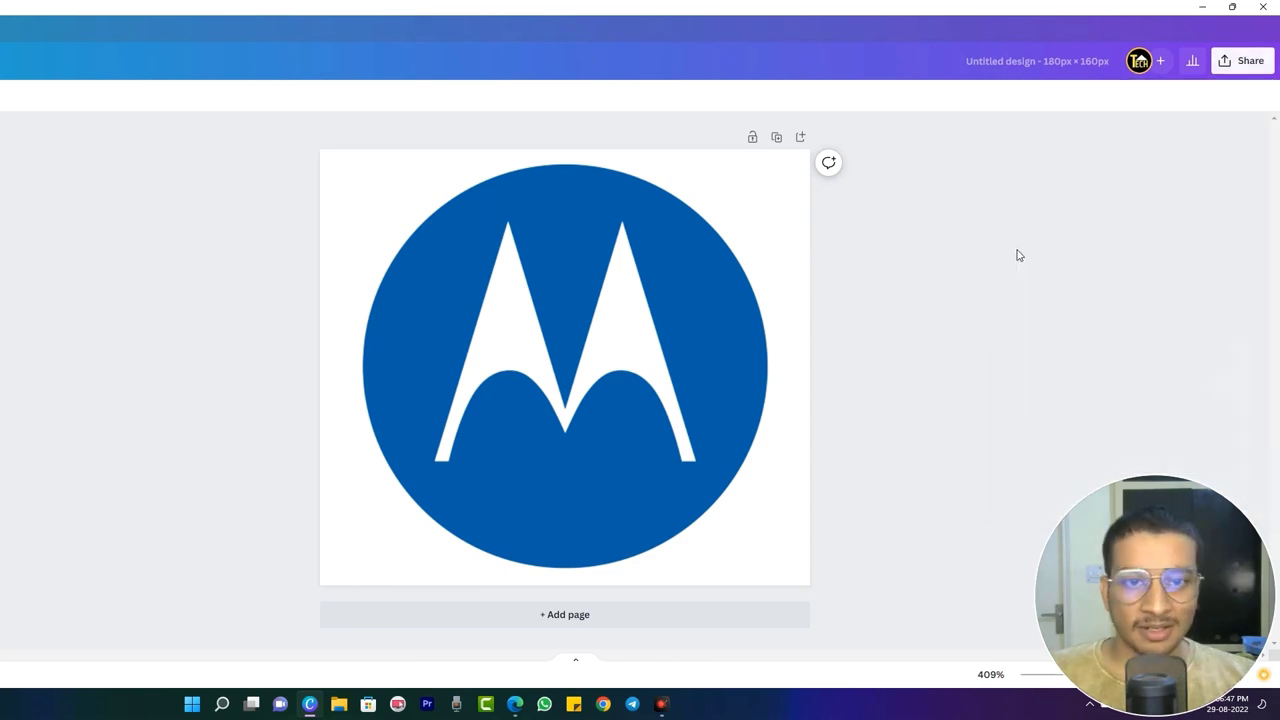
- Upload sgfs.png from Downloads and set it as the site logo
click(515, 705)
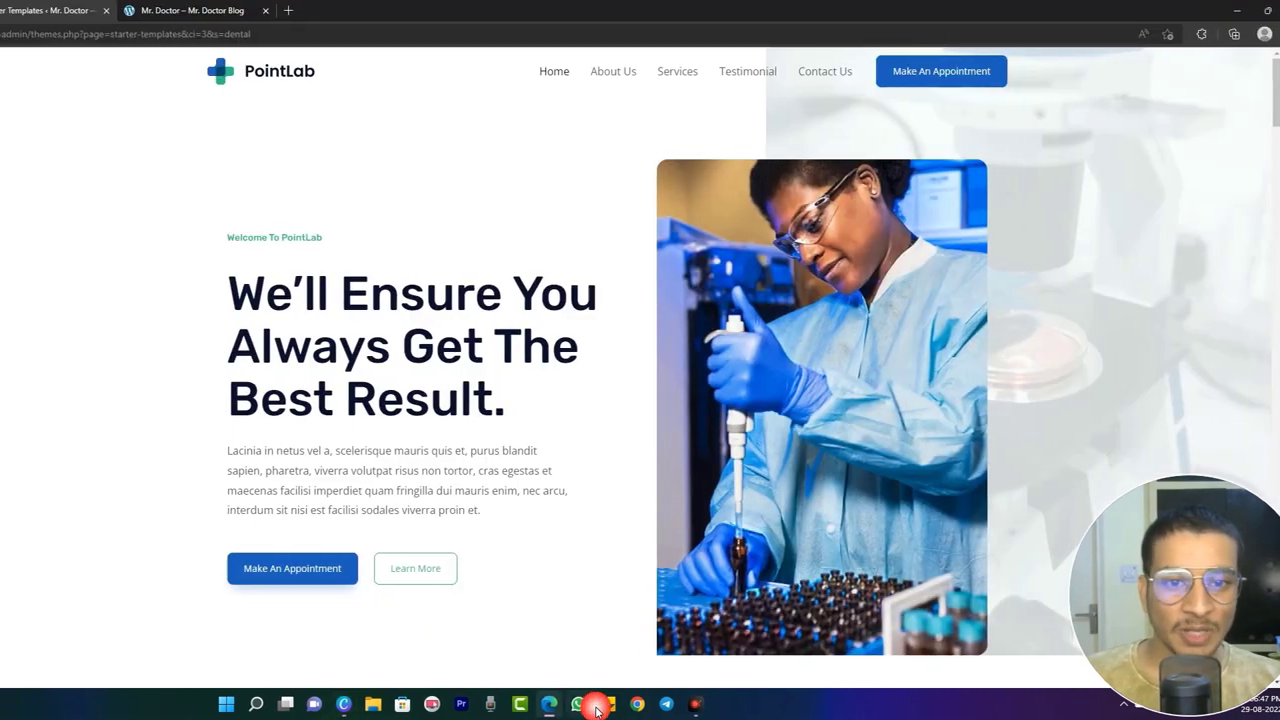
click(183, 293)
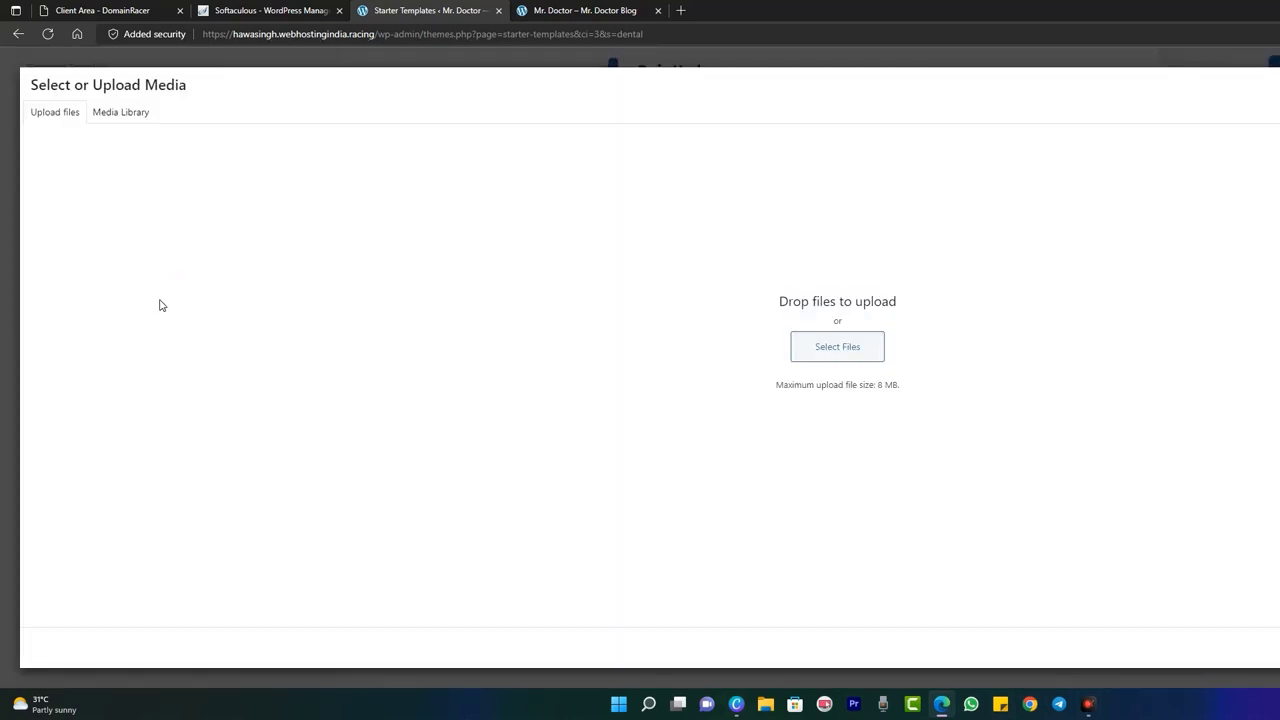
click(823, 350)
click(181, 155)
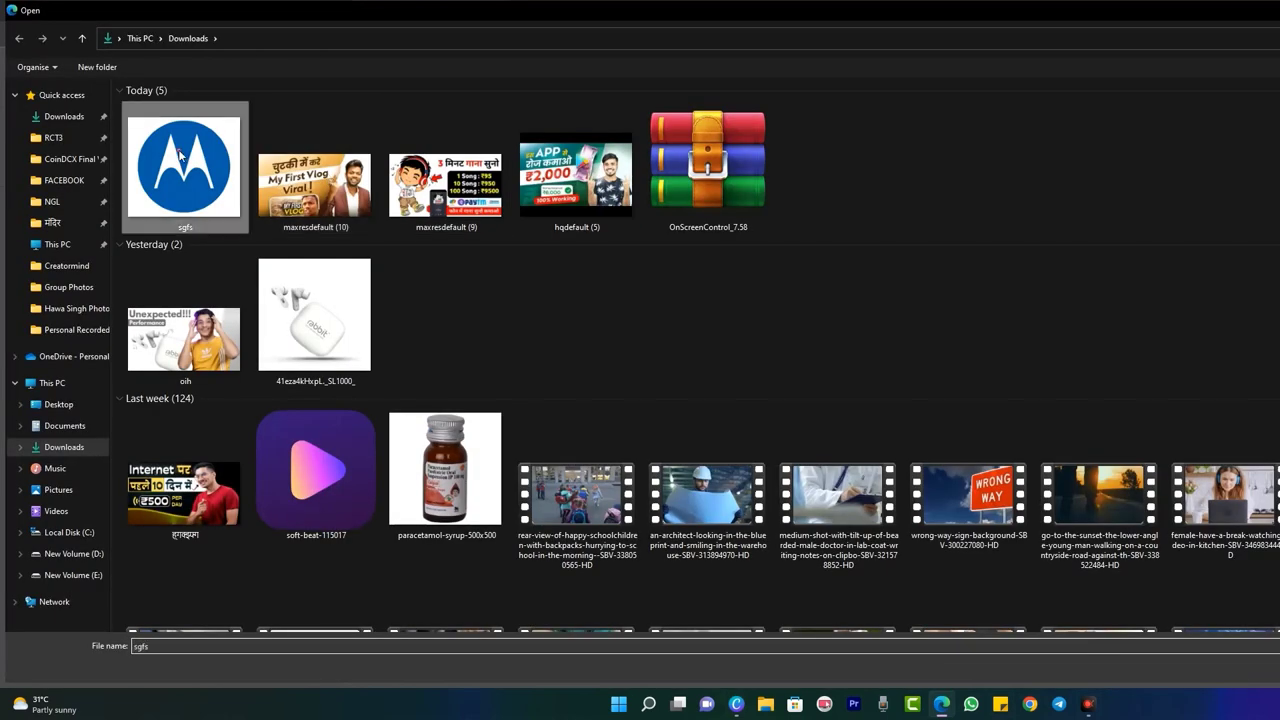
double_click(181, 155)
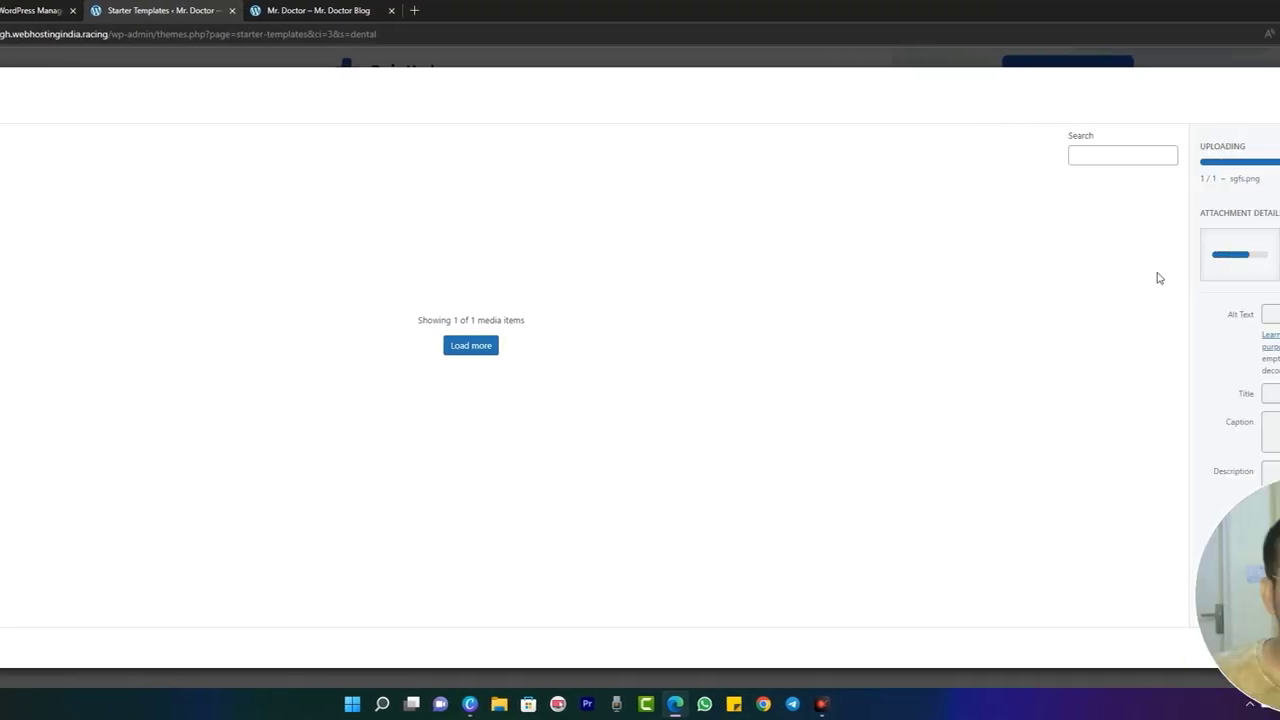
drag(1166, 578, 1166, 216)
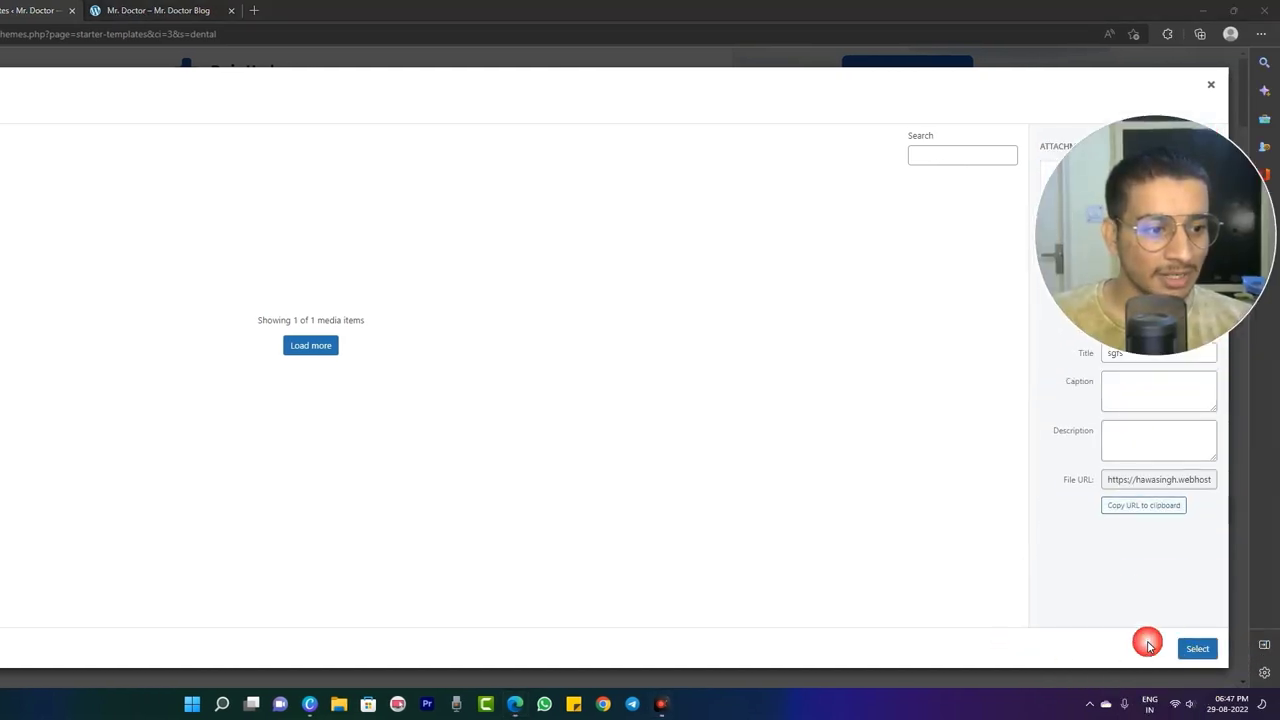
click(1188, 650)
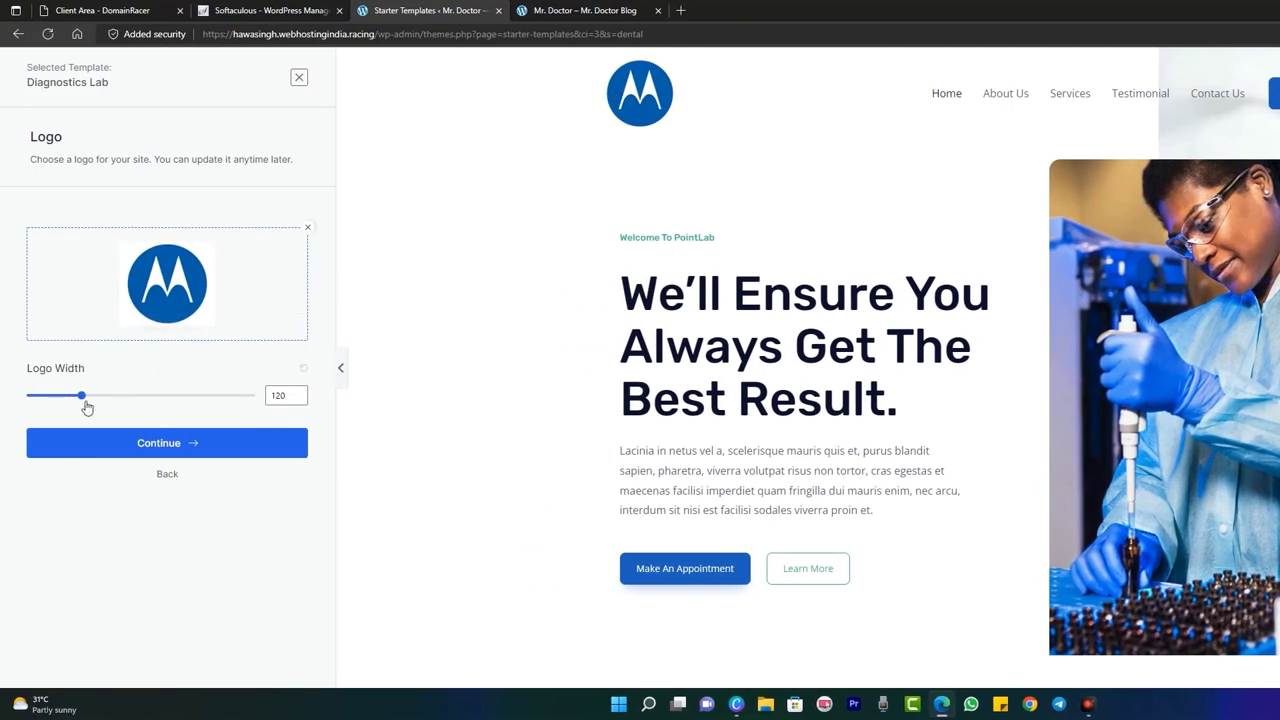
- Reduce the logo width to 84 and continue to the Colors & Fonts step
drag(83, 397, 71, 376)
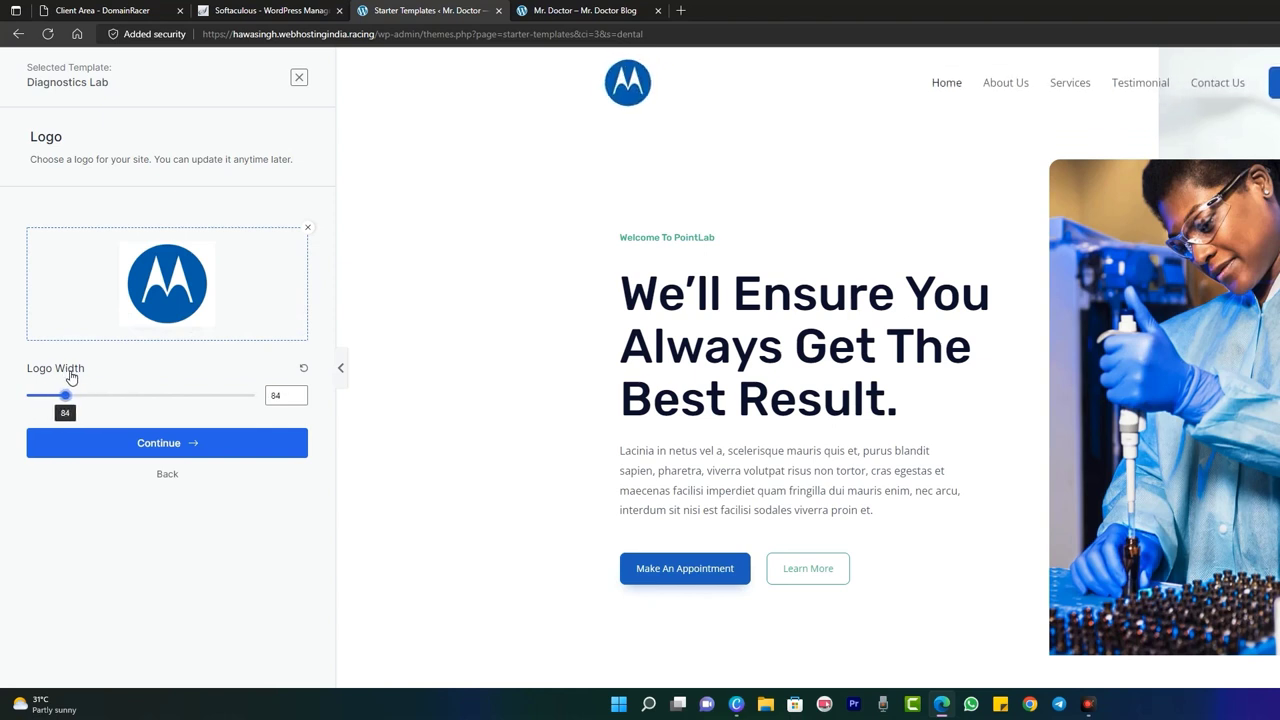
click(235, 455)
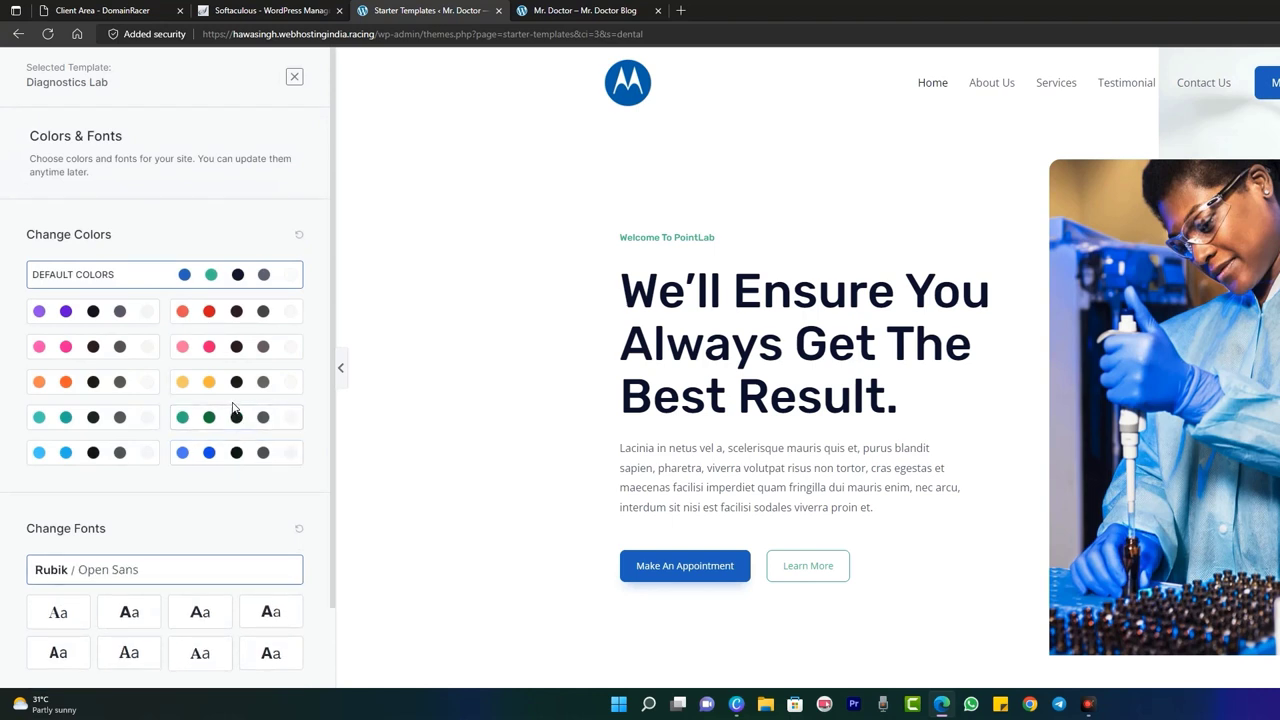
- Try the red, pink and yellow palettes, settling on the blue colour palette
click(245, 312)
click(88, 347)
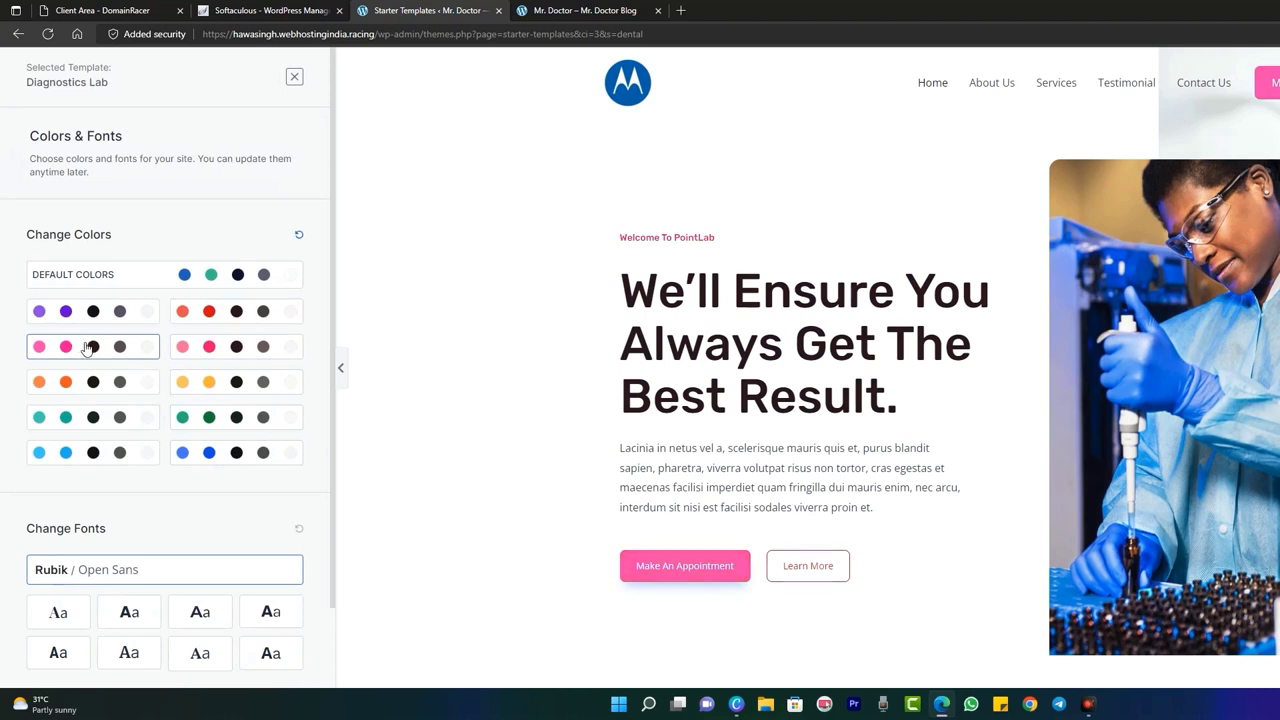
click(222, 356)
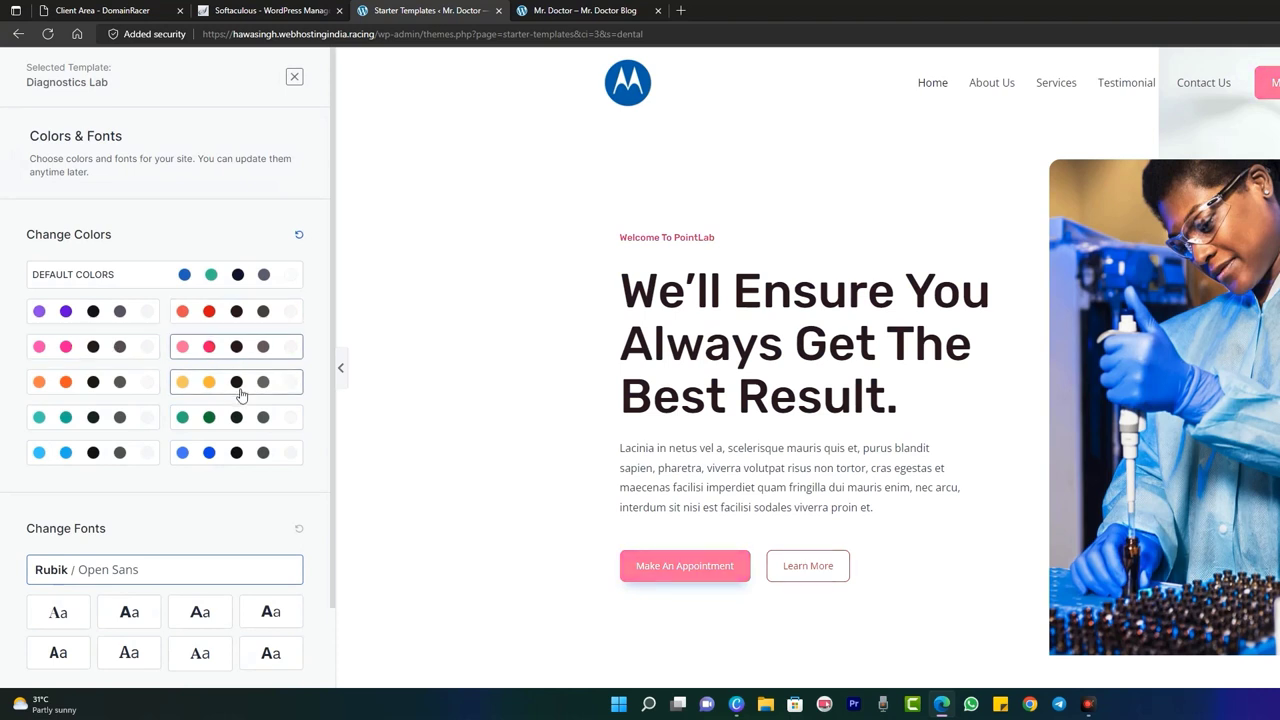
click(240, 391)
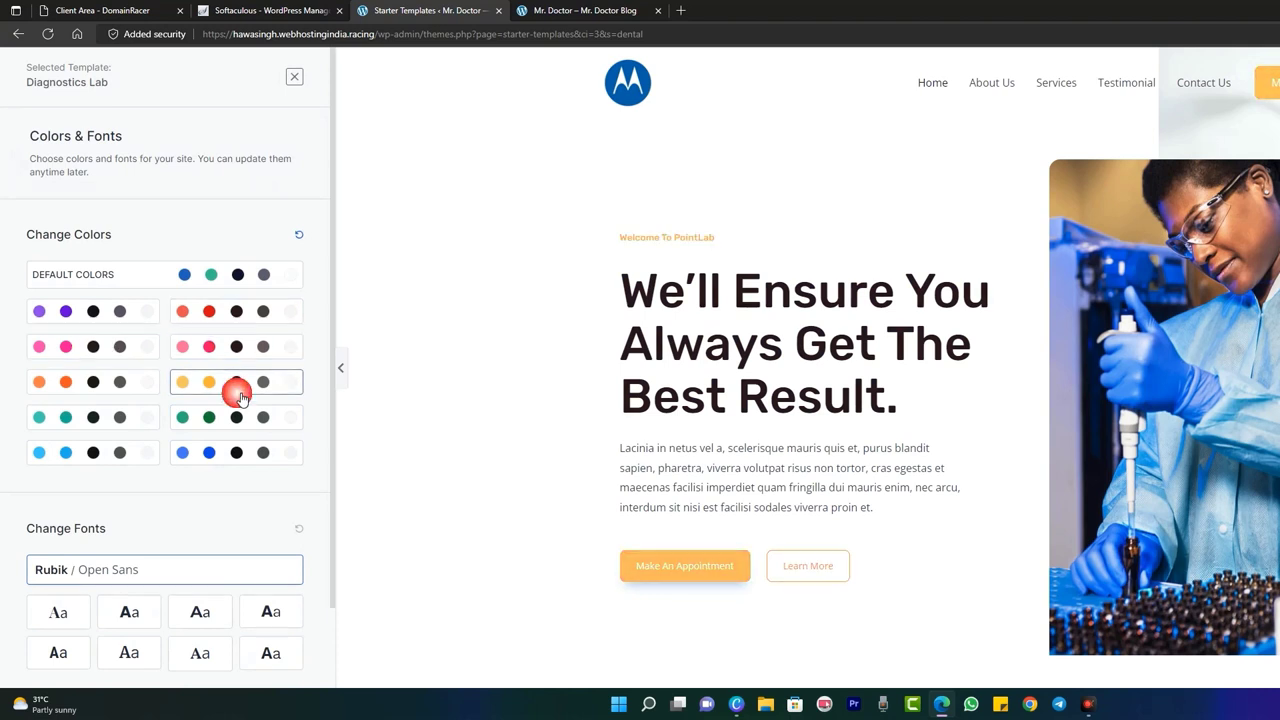
click(238, 452)
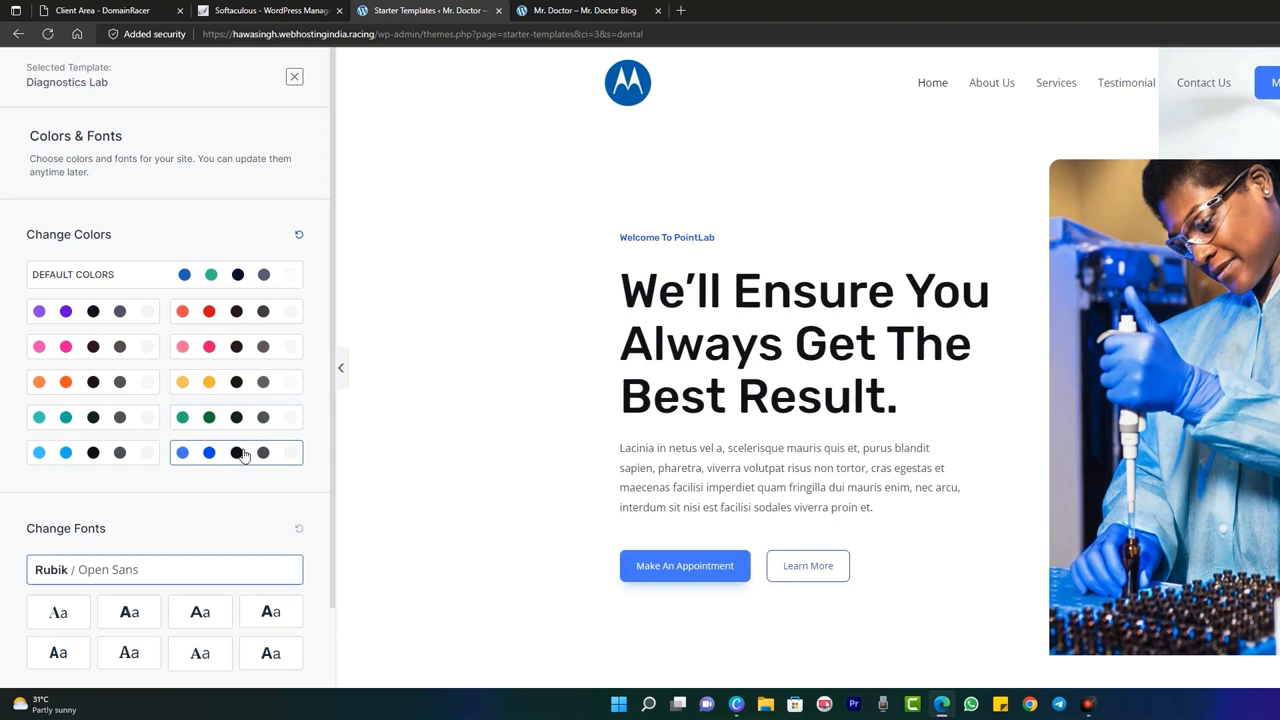
- Compare font pairs and apply Open Sans / Work Sans
scroll(235, 488, down, 2)
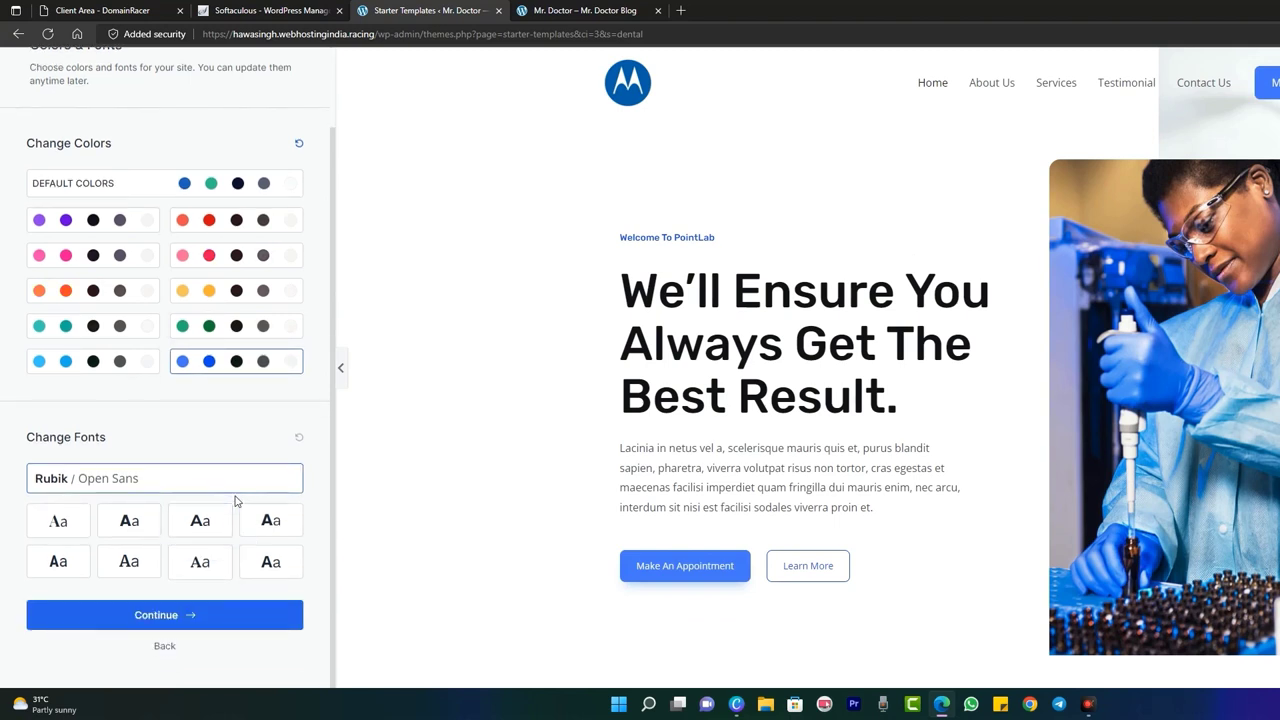
click(279, 535)
click(78, 557)
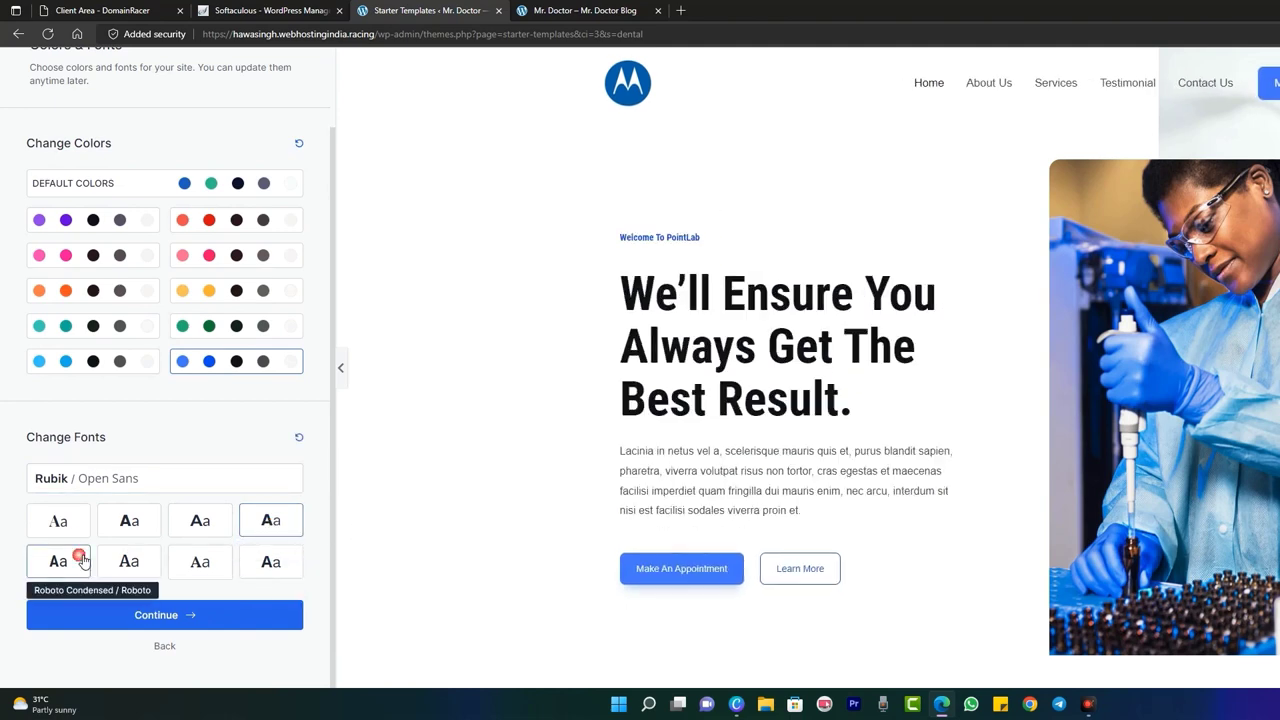
click(167, 566)
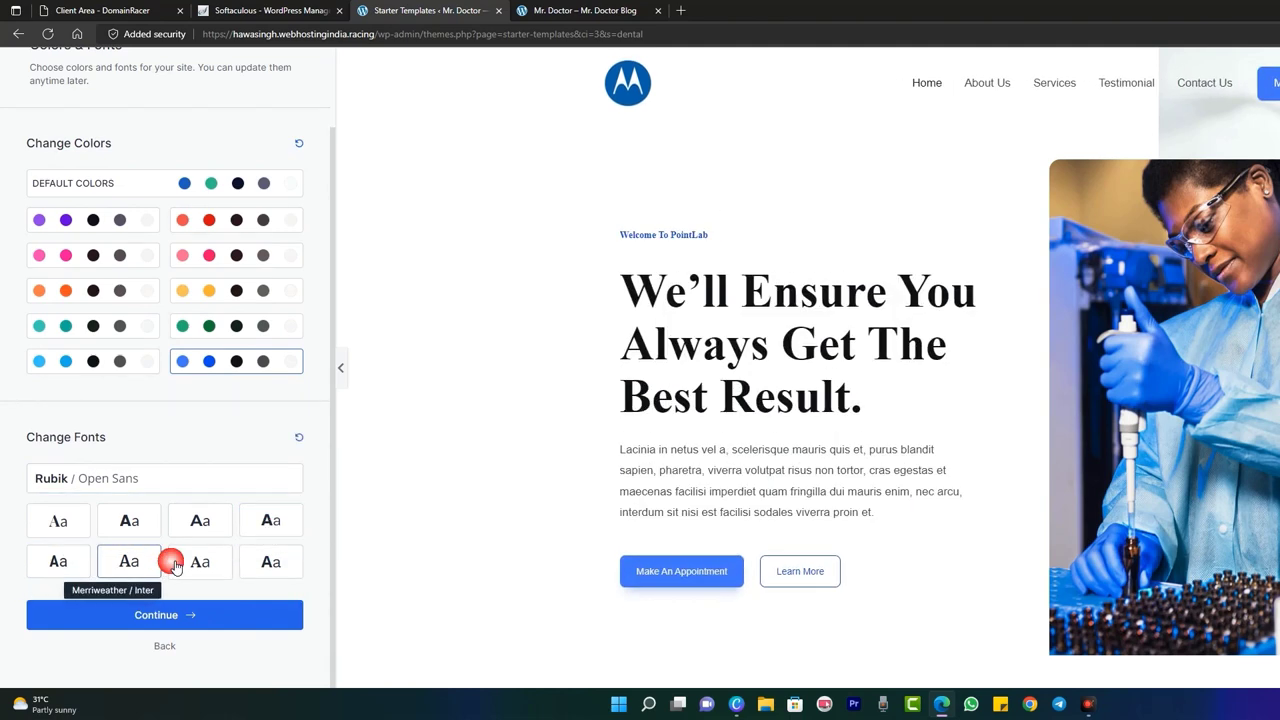
click(291, 570)
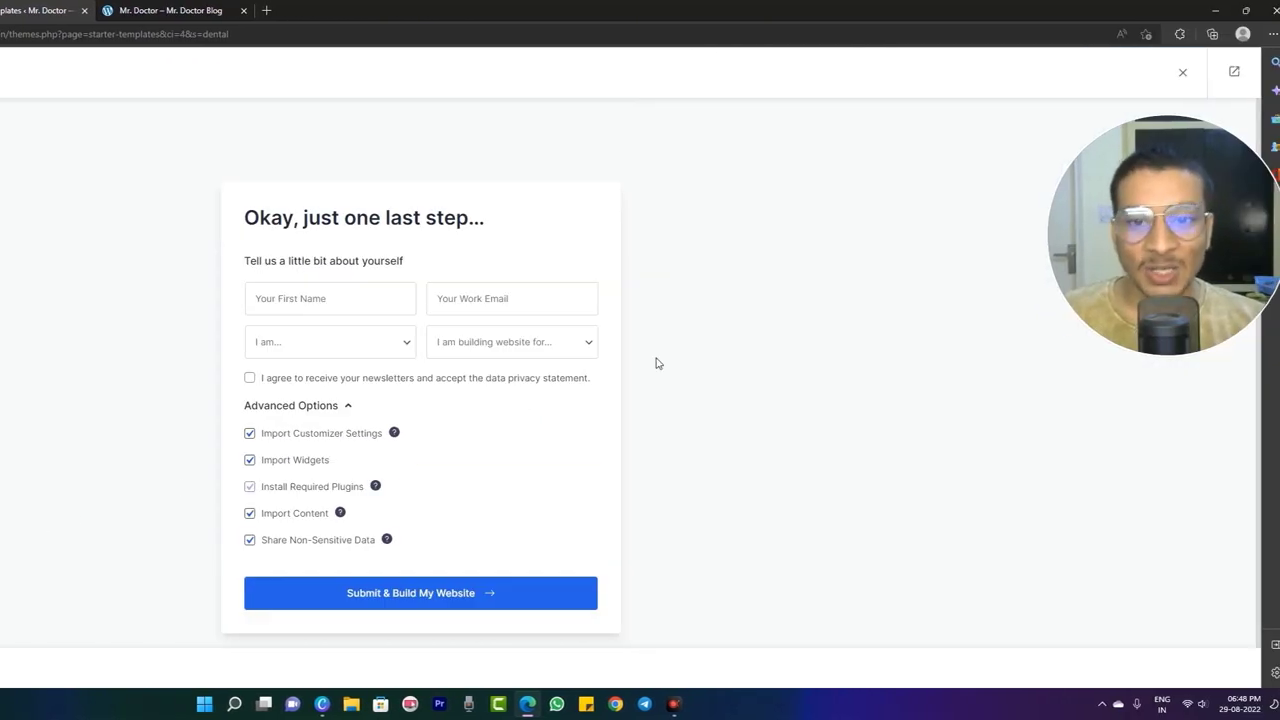
- Fill in the first name and work email using saved suggestions
click(398, 300)
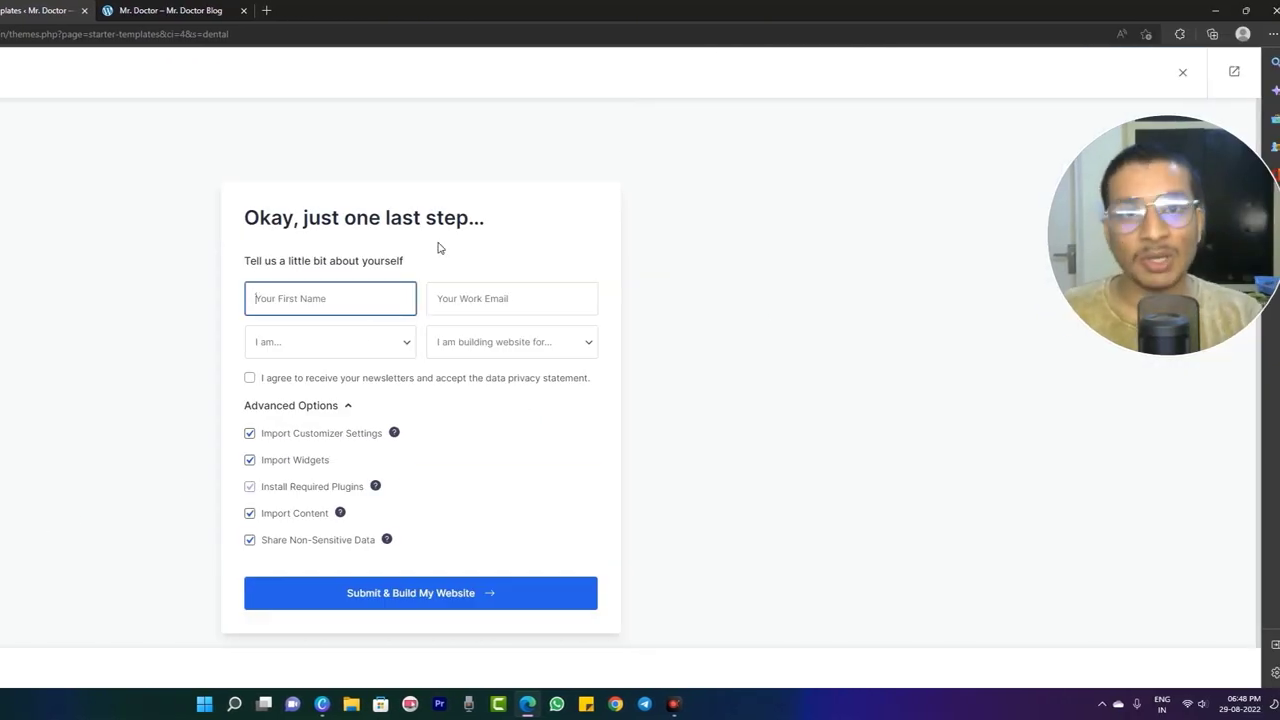
text(Ha)
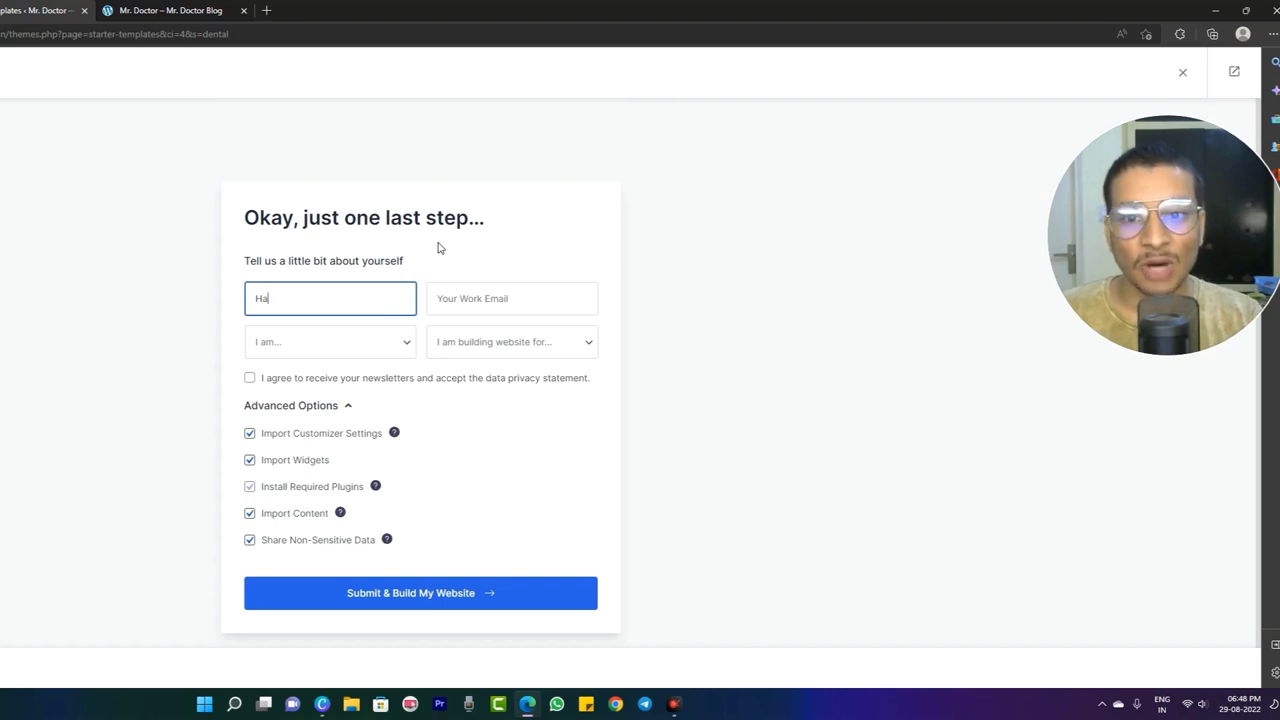
text(wa)
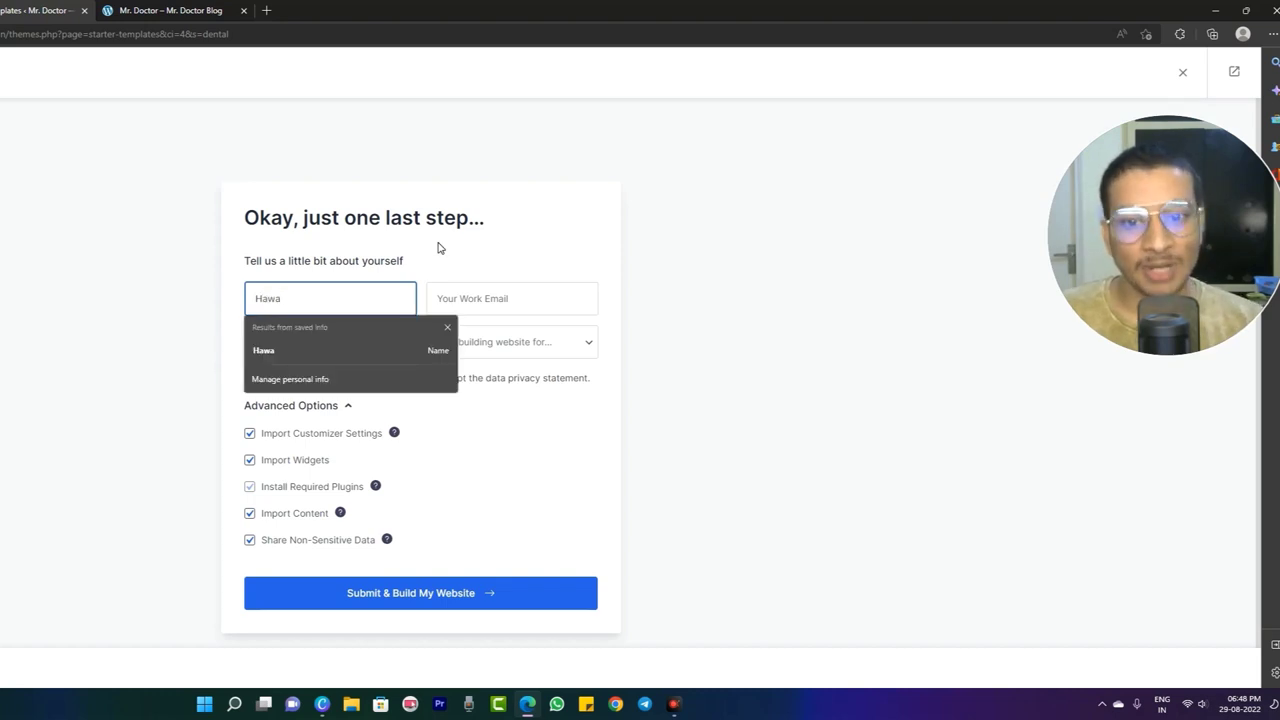
click(318, 349)
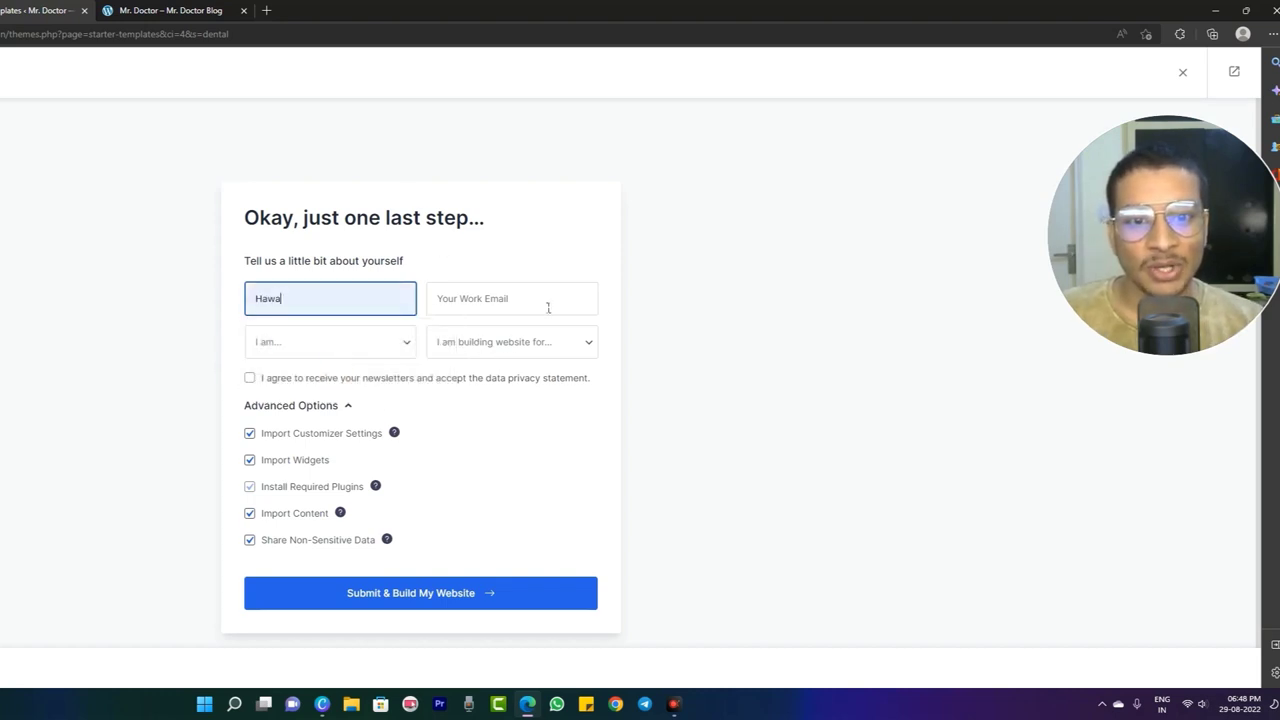
click(545, 300)
click(517, 354)
- Choose Myself/My Company and Beginner, then submit to build the website
click(531, 350)
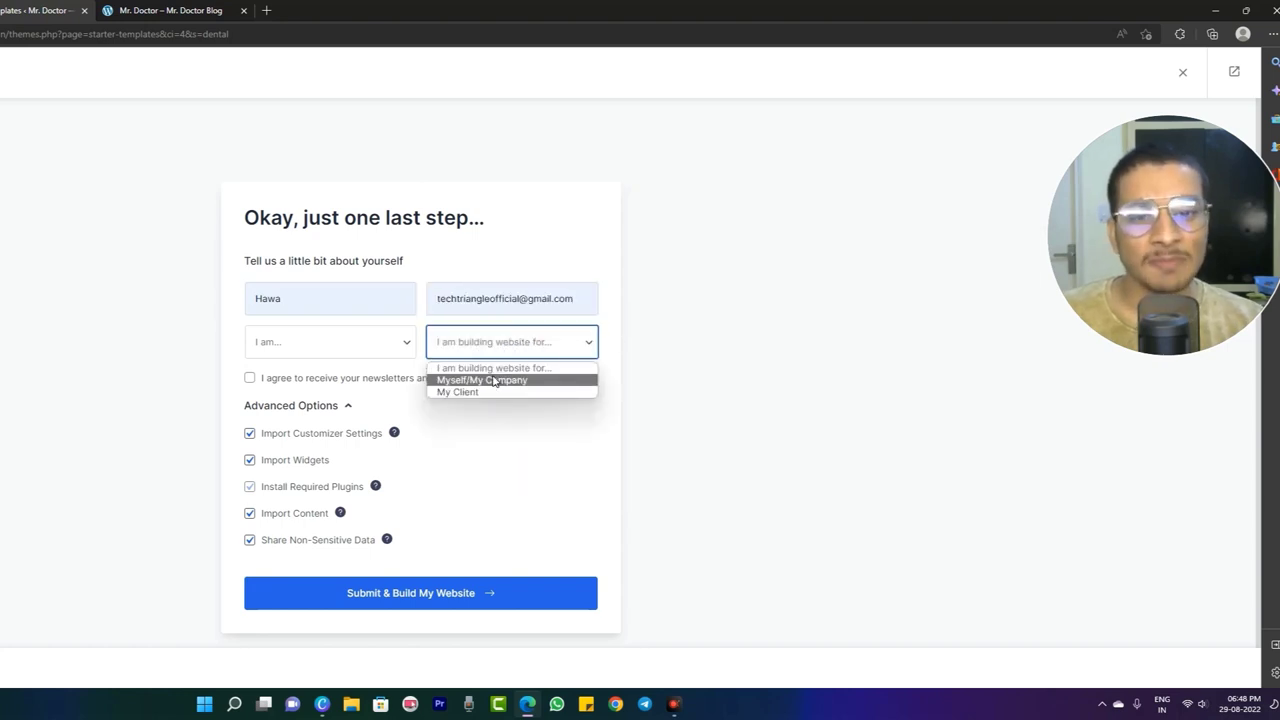
click(494, 380)
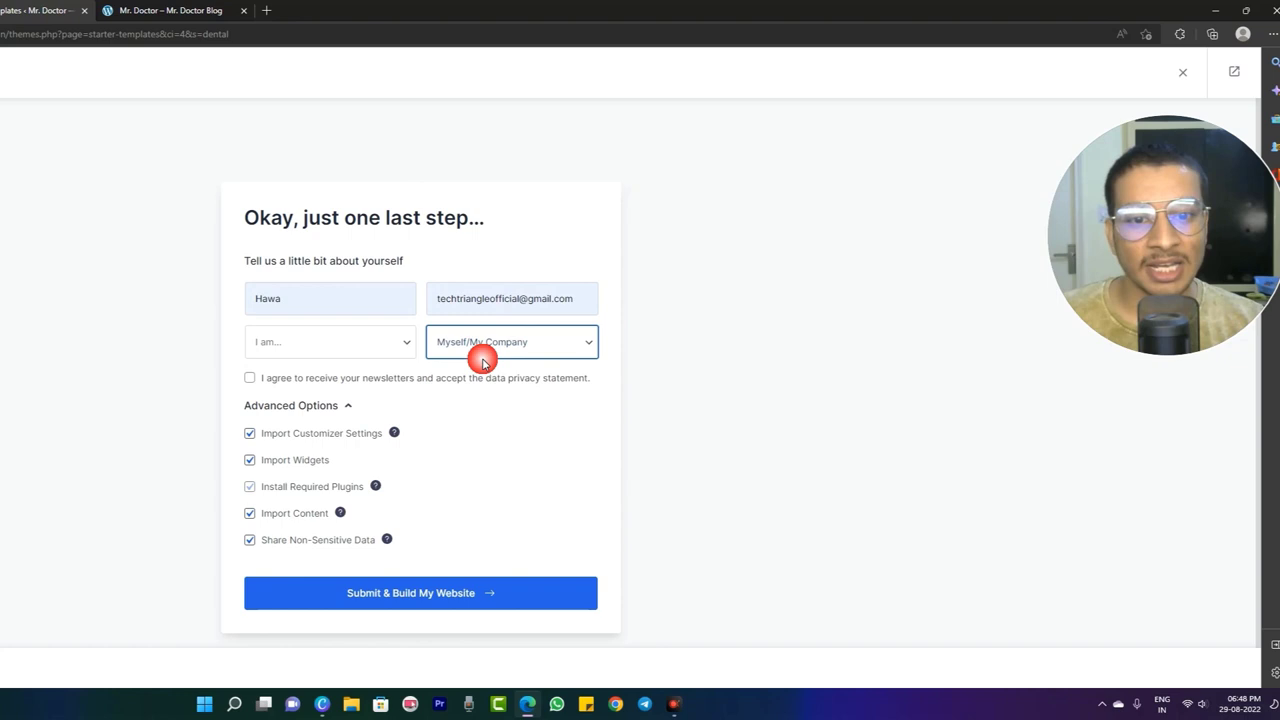
click(329, 341)
click(318, 381)
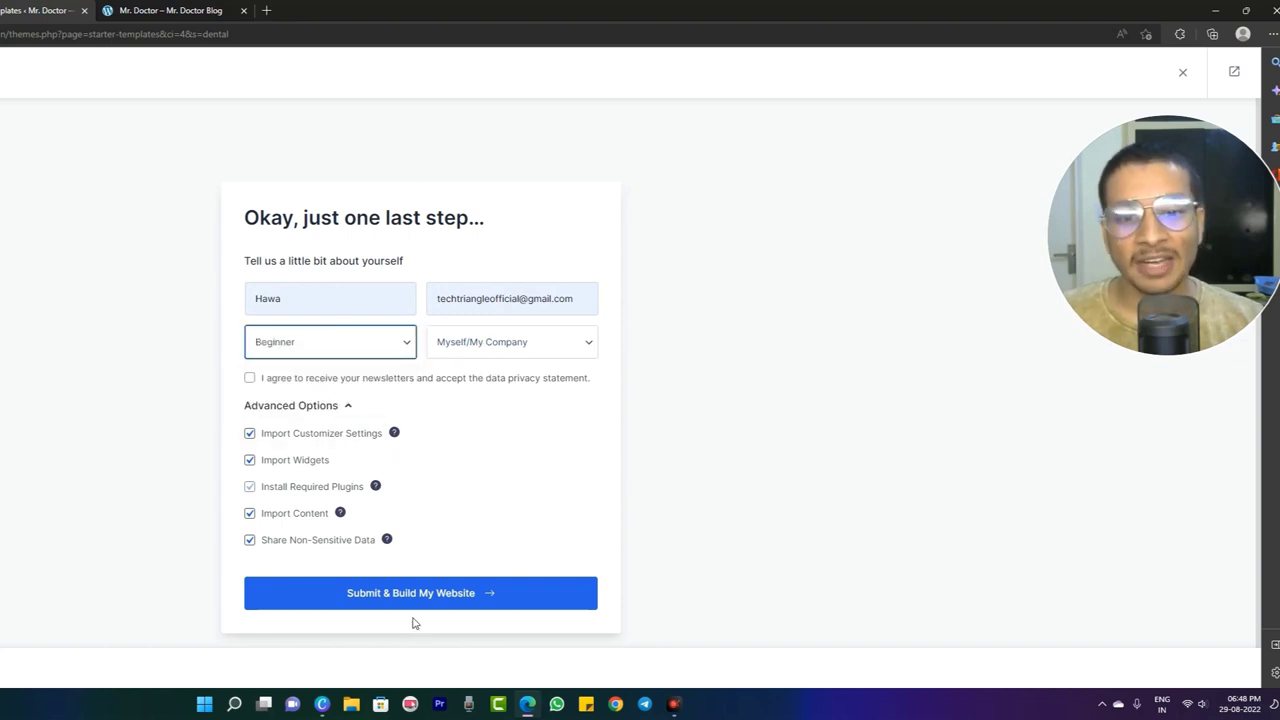
click(426, 593)
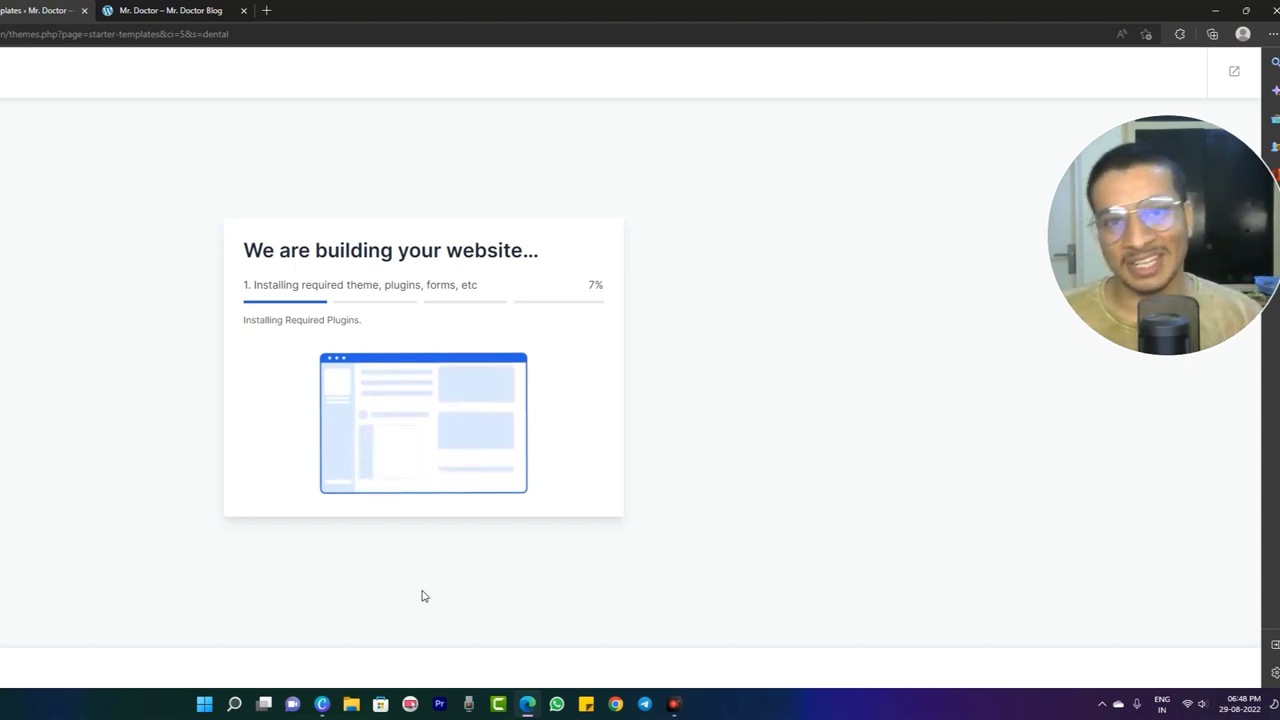
- Wait for the website build to finish until the Congratulations page appears
drag(1200, 305, 805, 438)
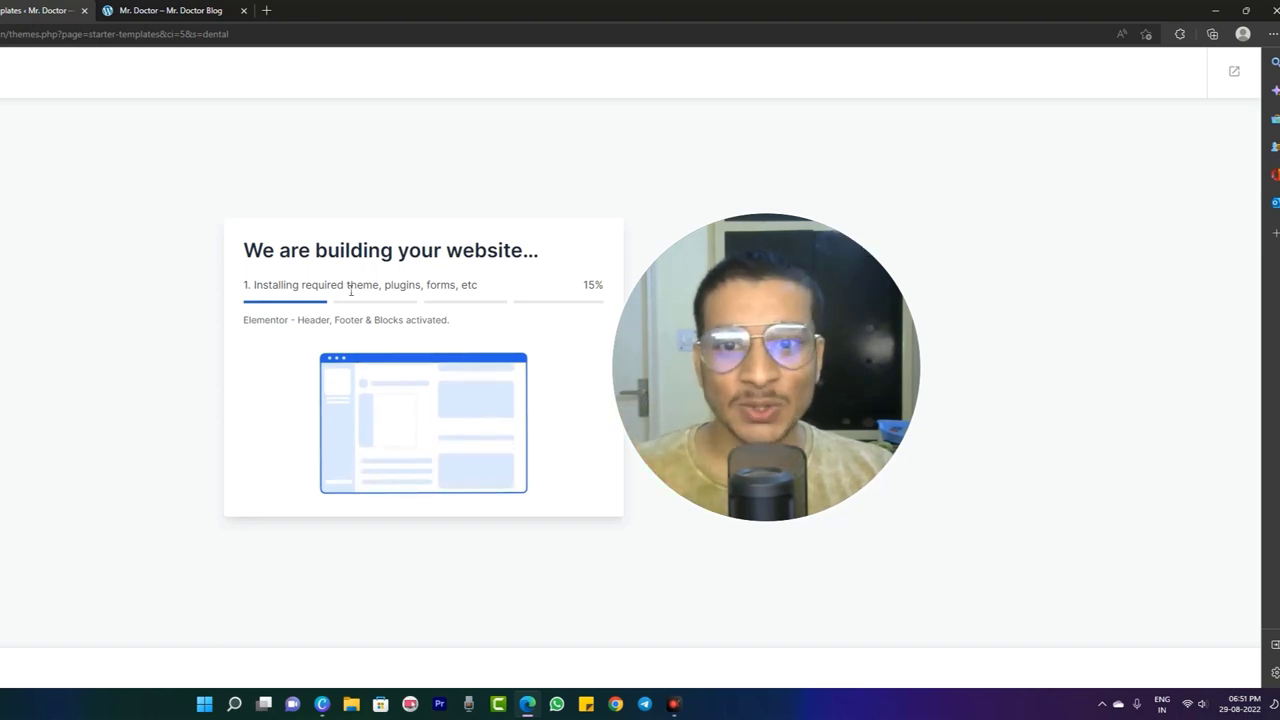
drag(308, 265, 529, 266)
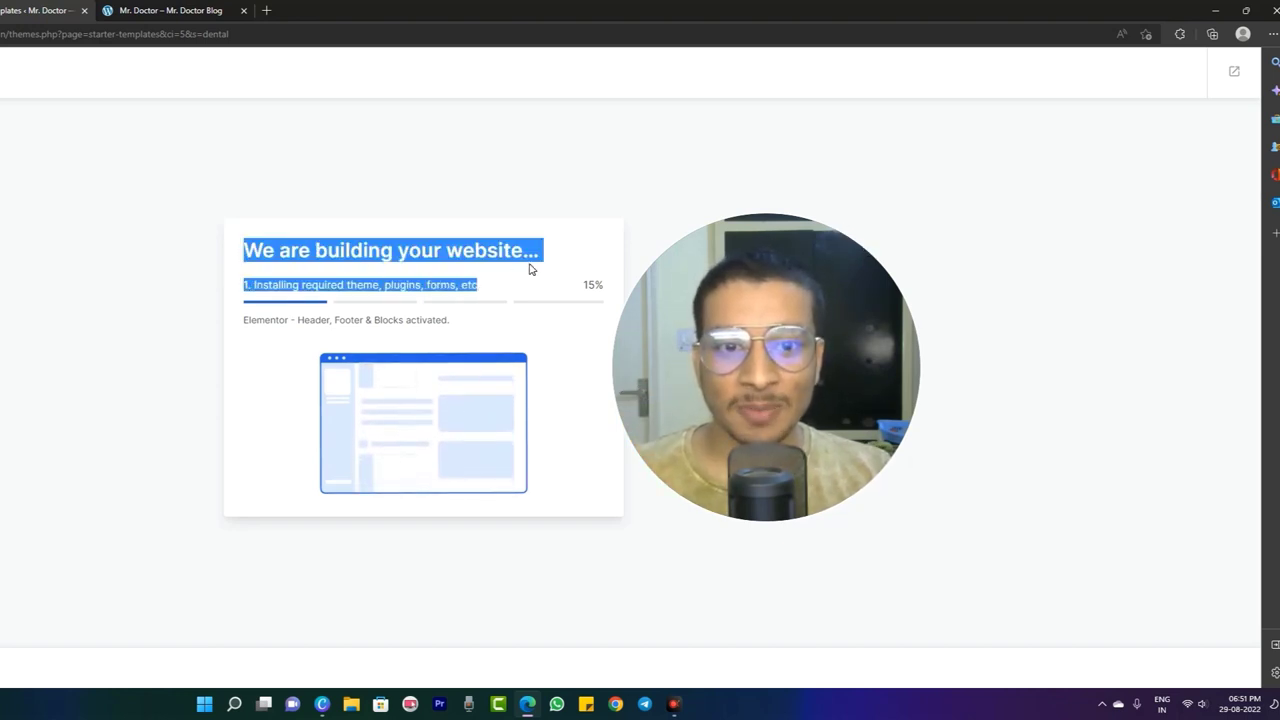
click(632, 176)
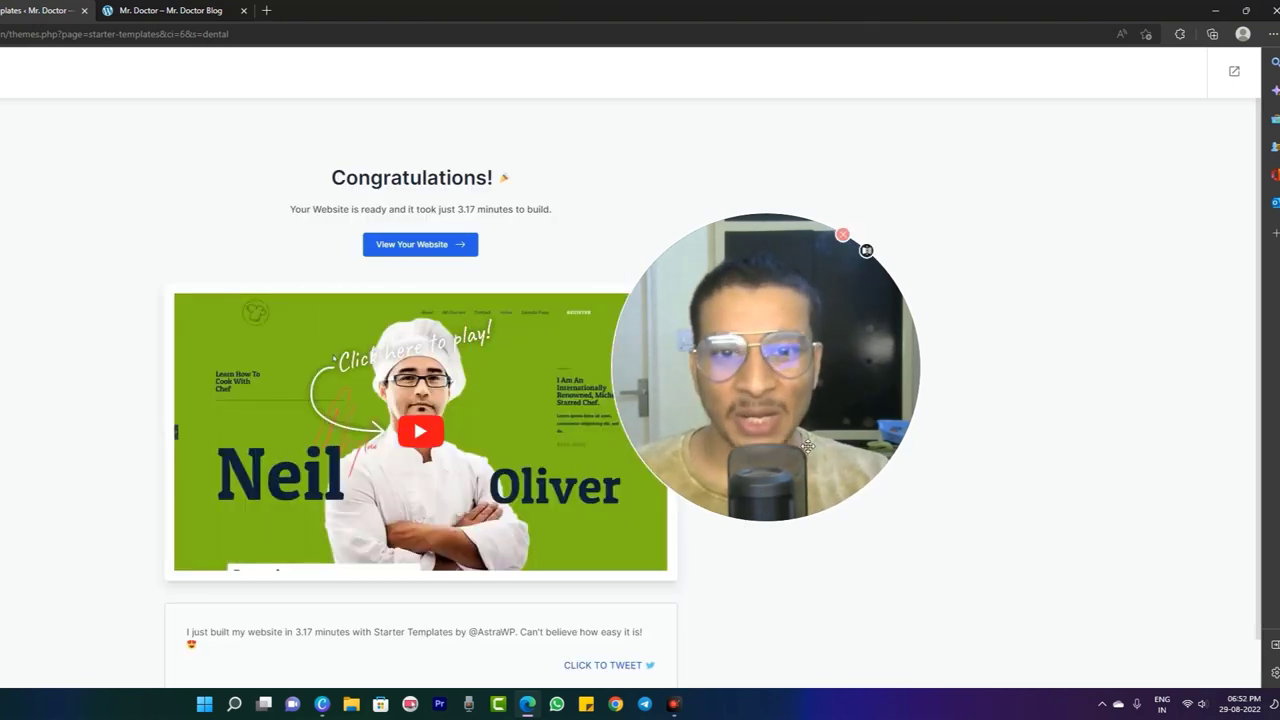
- View the finished PointLab website live in a new tab
click(410, 245)
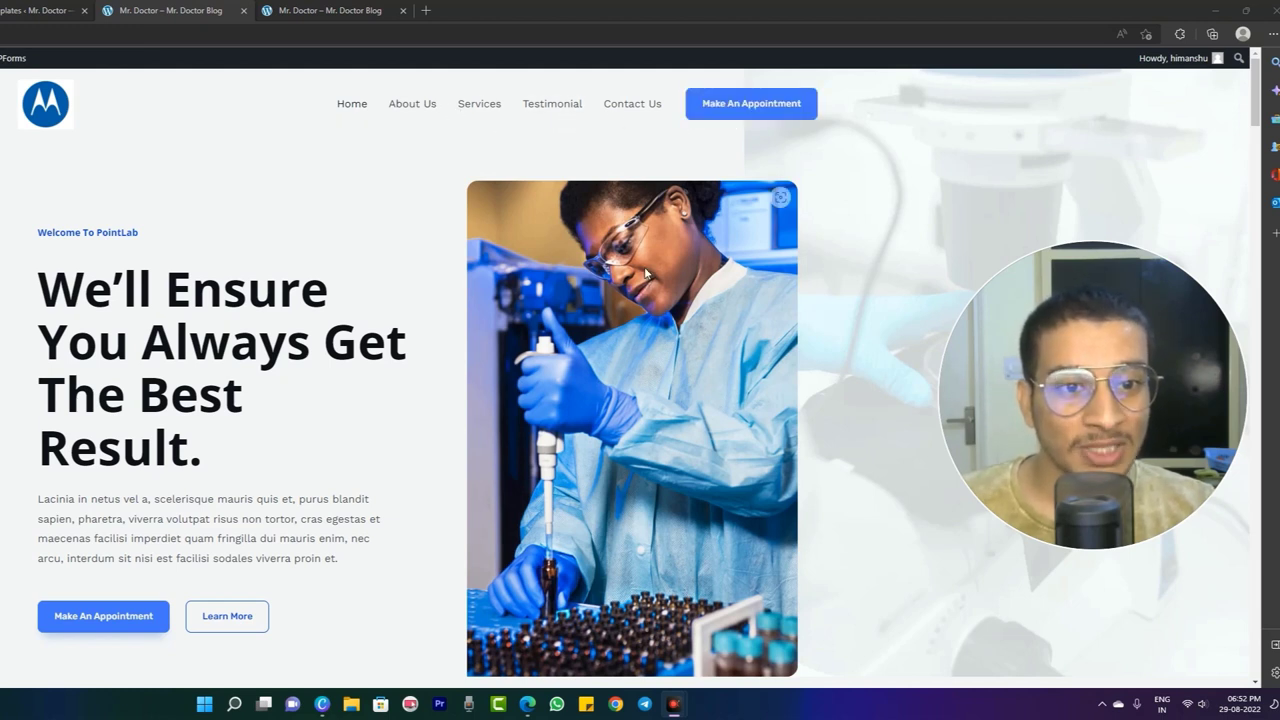
drag(40, 286, 235, 449)
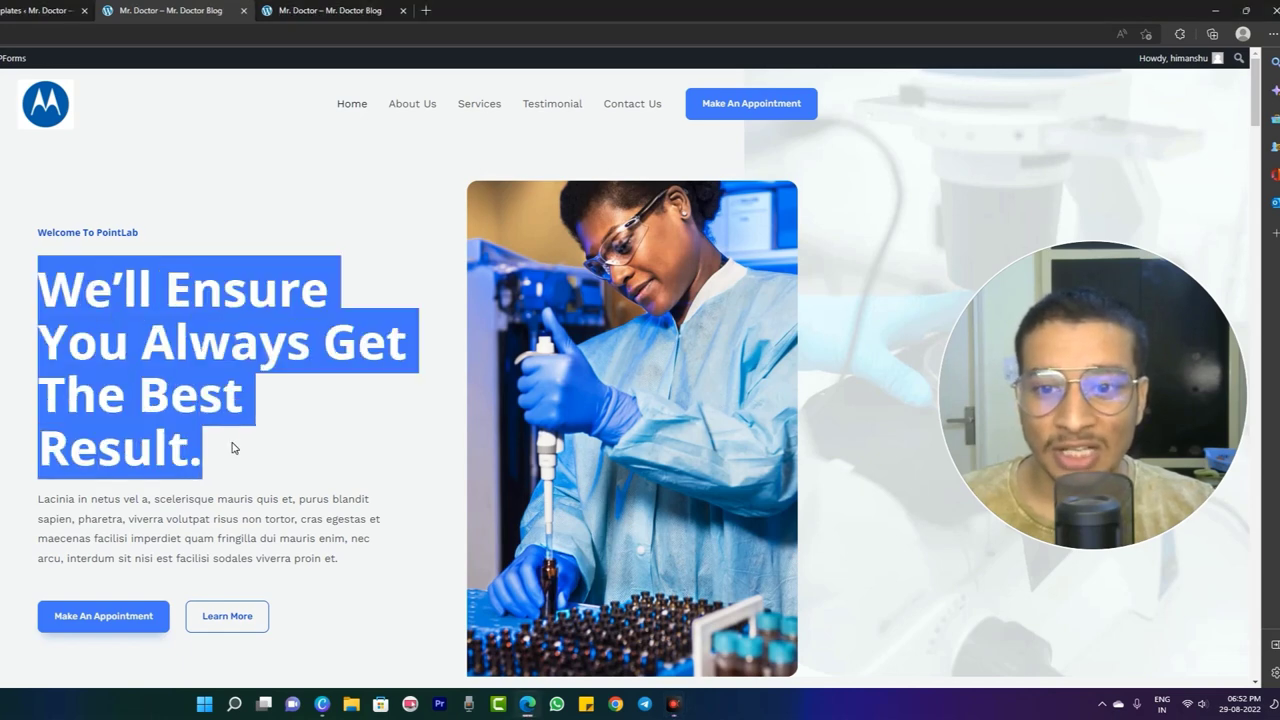
click(306, 397)
scroll(370, 400, down, 1)
scroll(370, 400, down, 2)
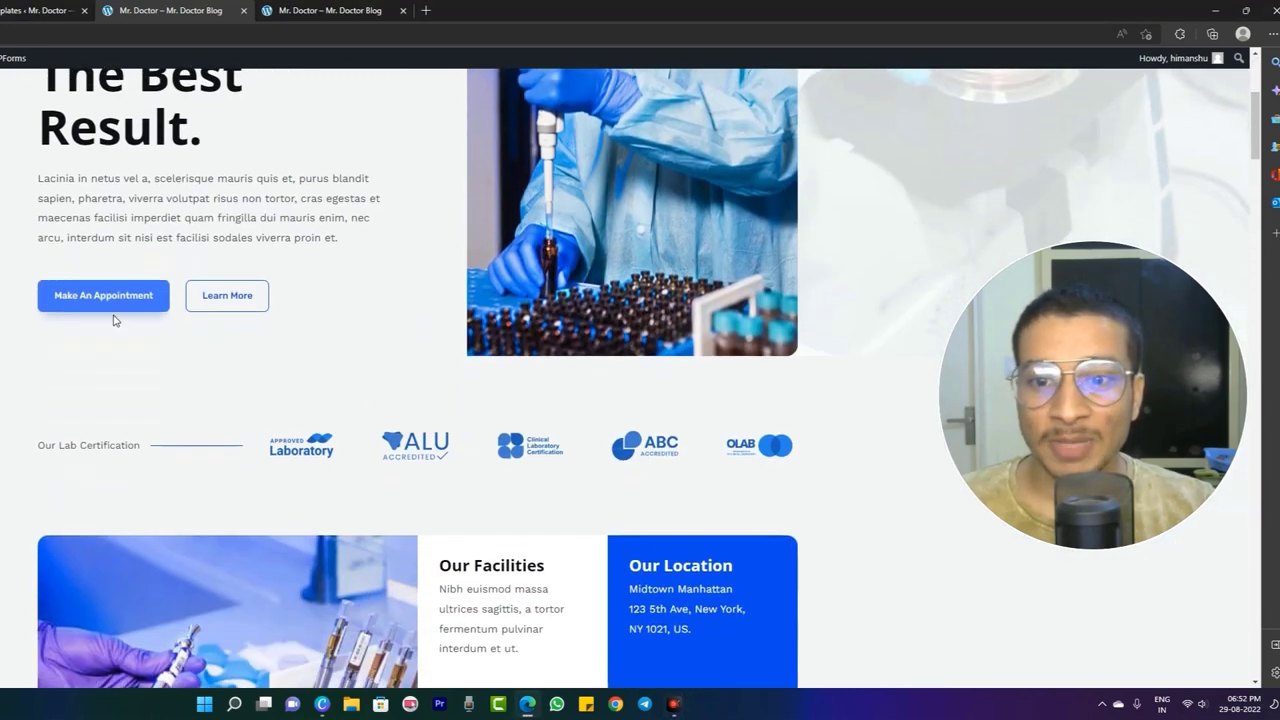
scroll(283, 437, down, 3)
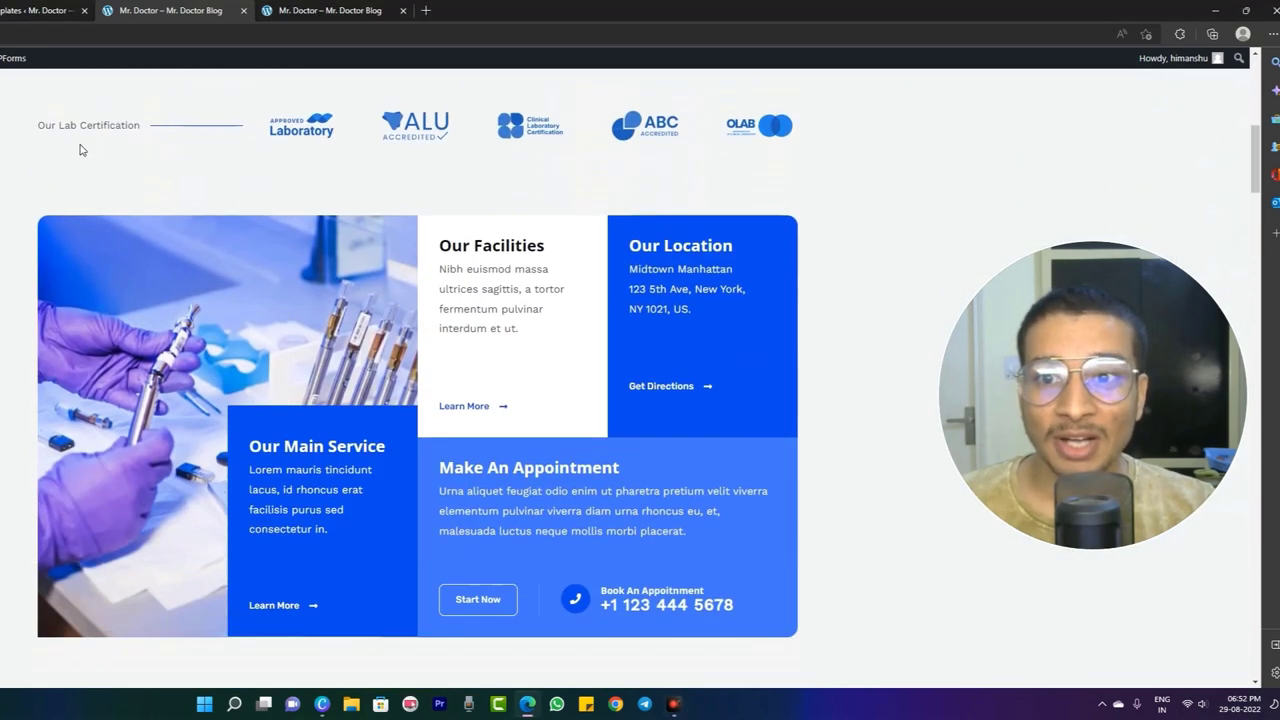
scroll(494, 384, down, 3)
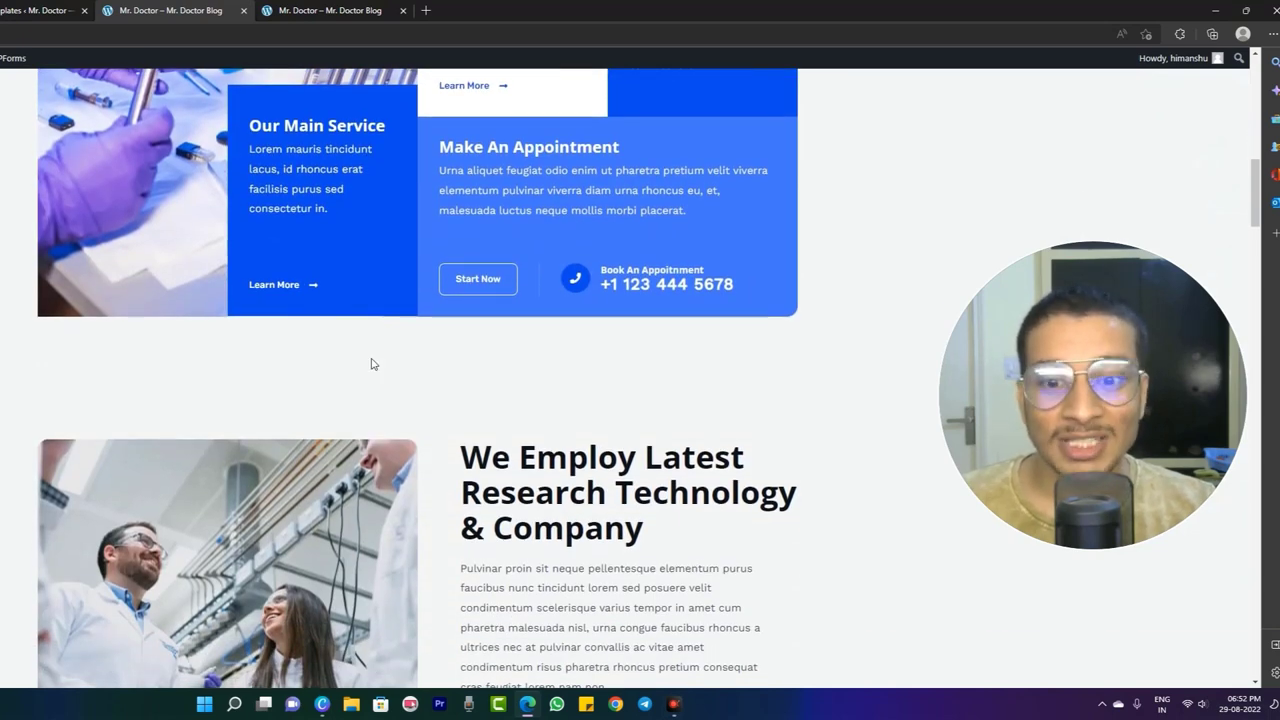
scroll(372, 364, down, 6)
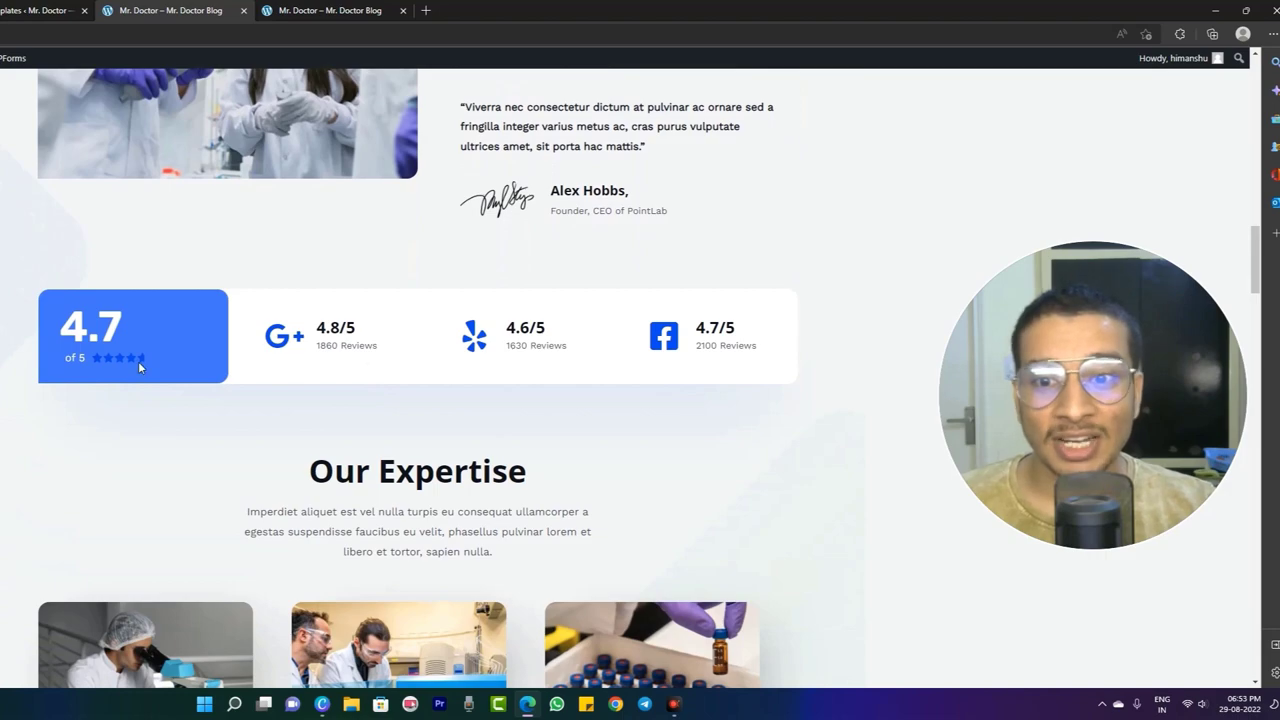
scroll(415, 472, down, 3)
scroll(415, 472, down, 6)
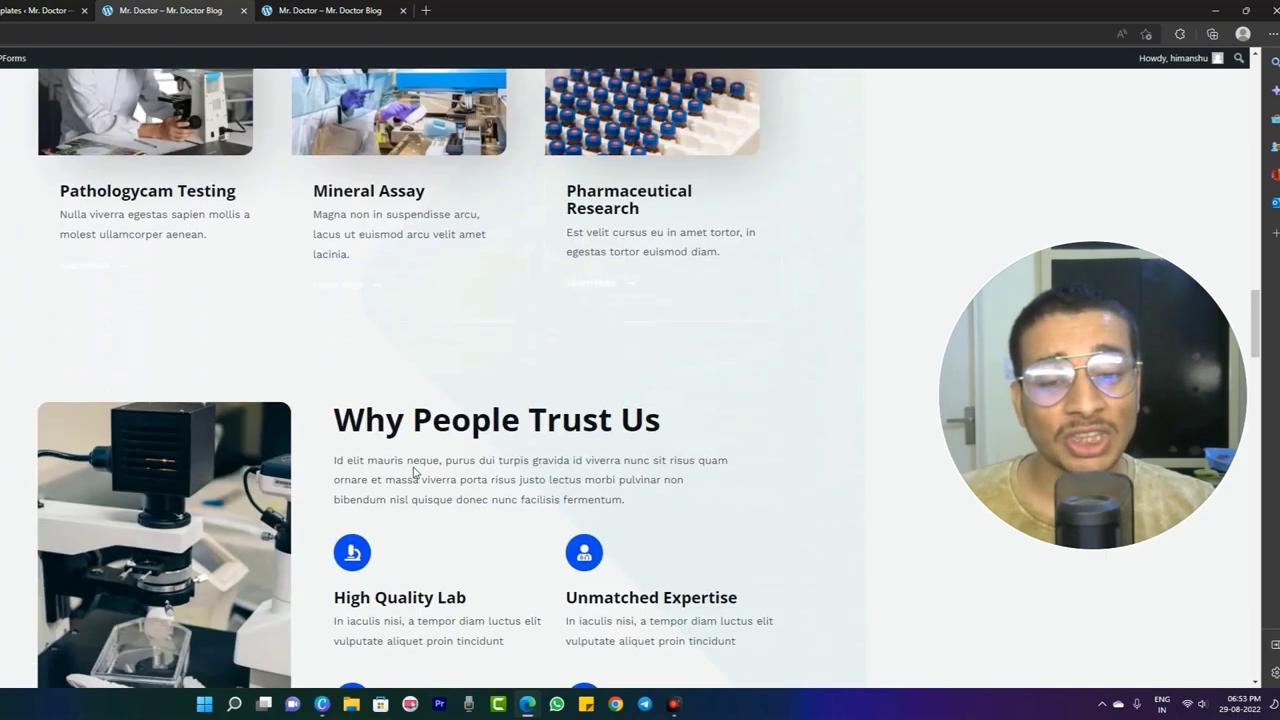
scroll(415, 472, down, 20)
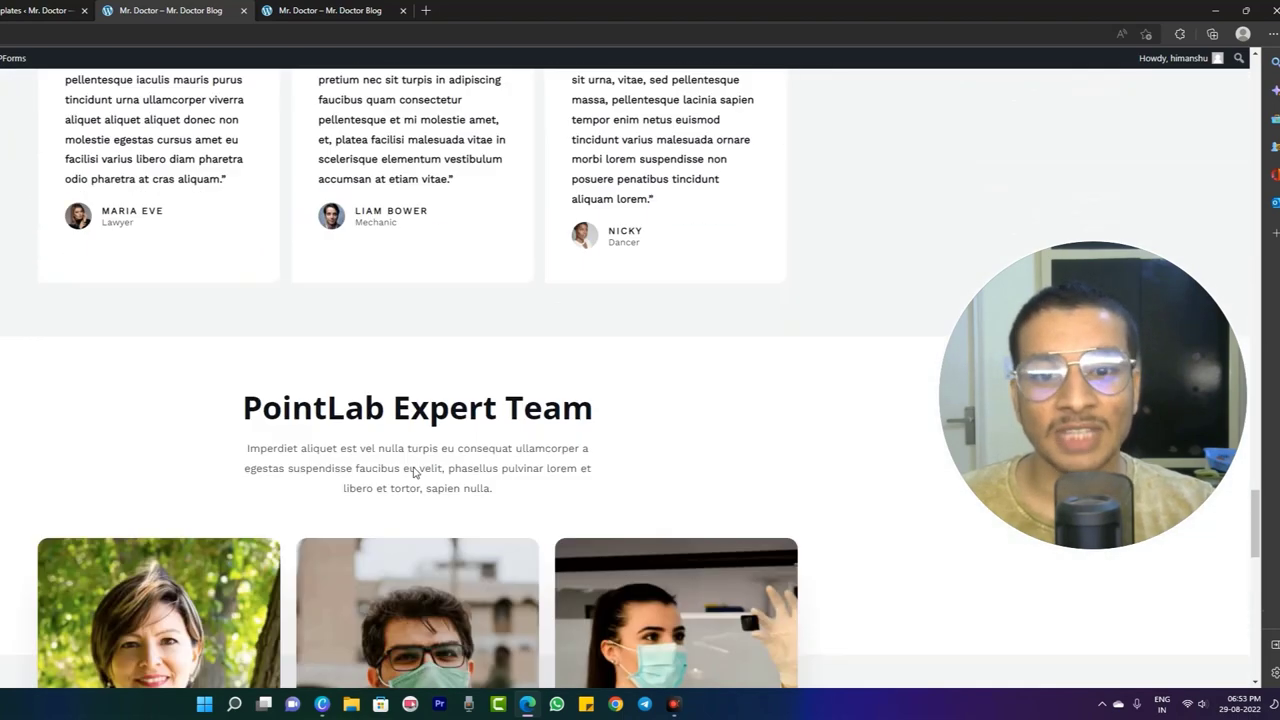
scroll(415, 472, down, 7)
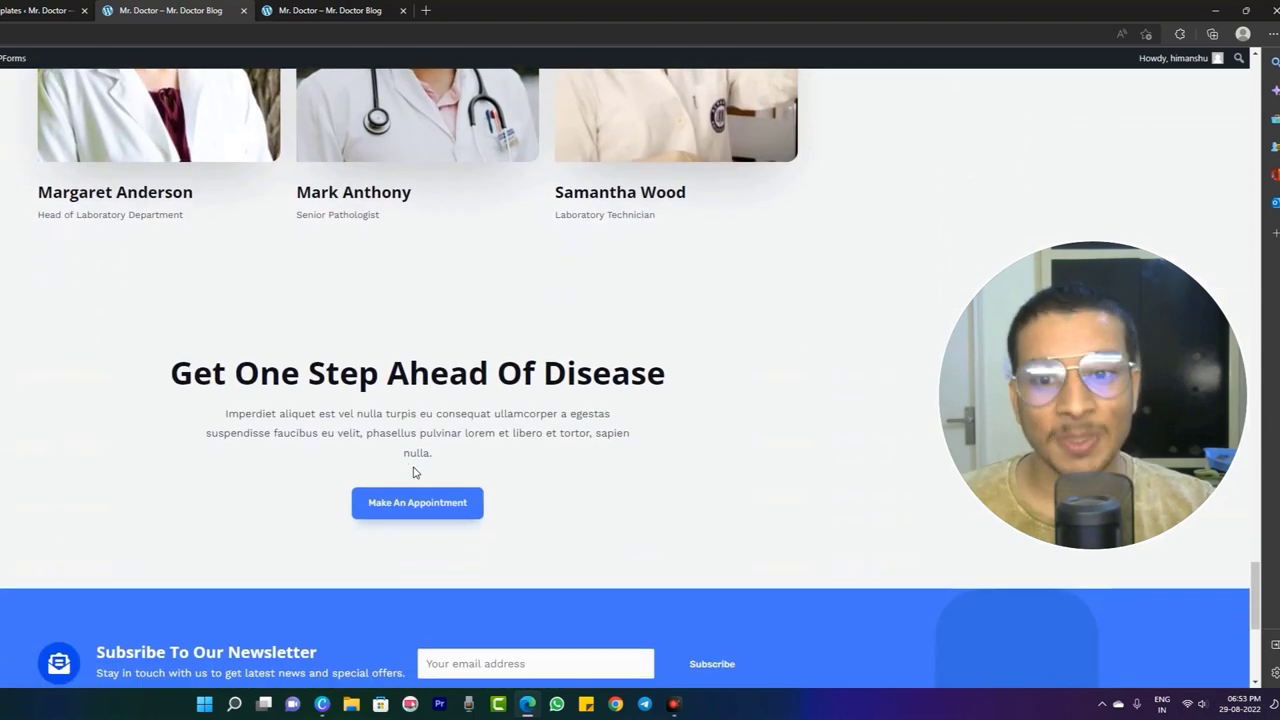
scroll(415, 472, down, 1)
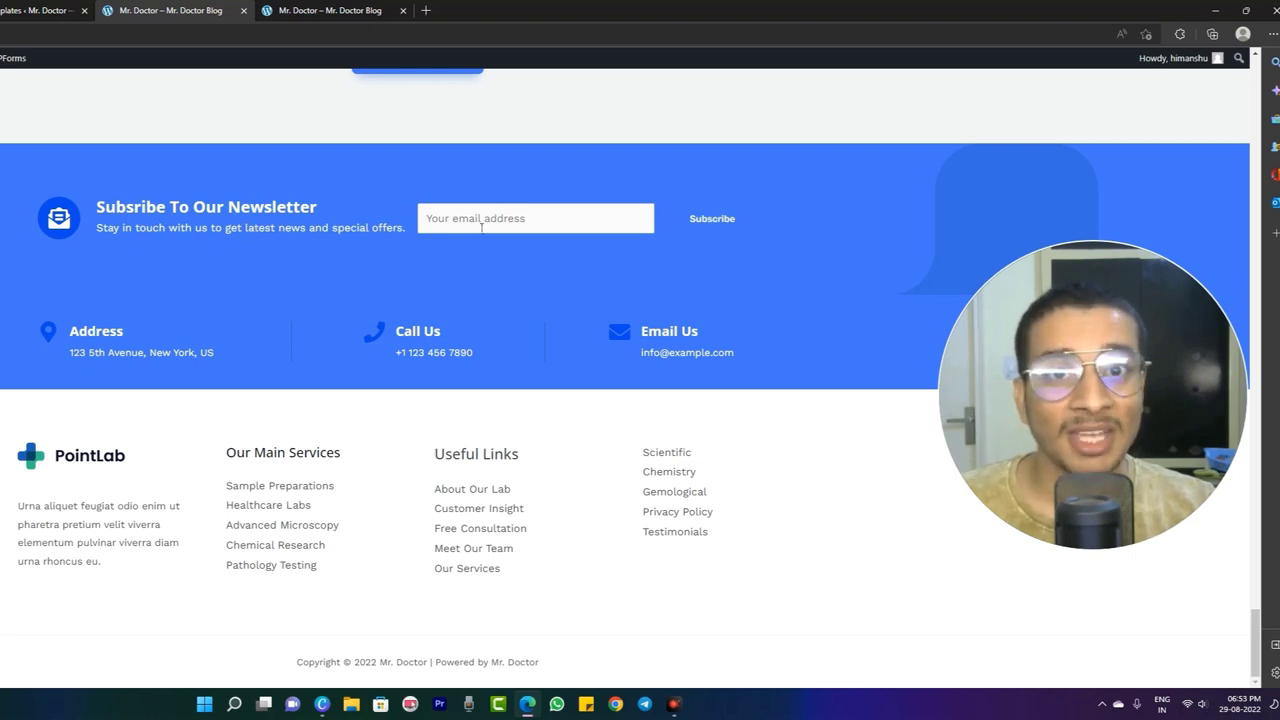
key(Home)
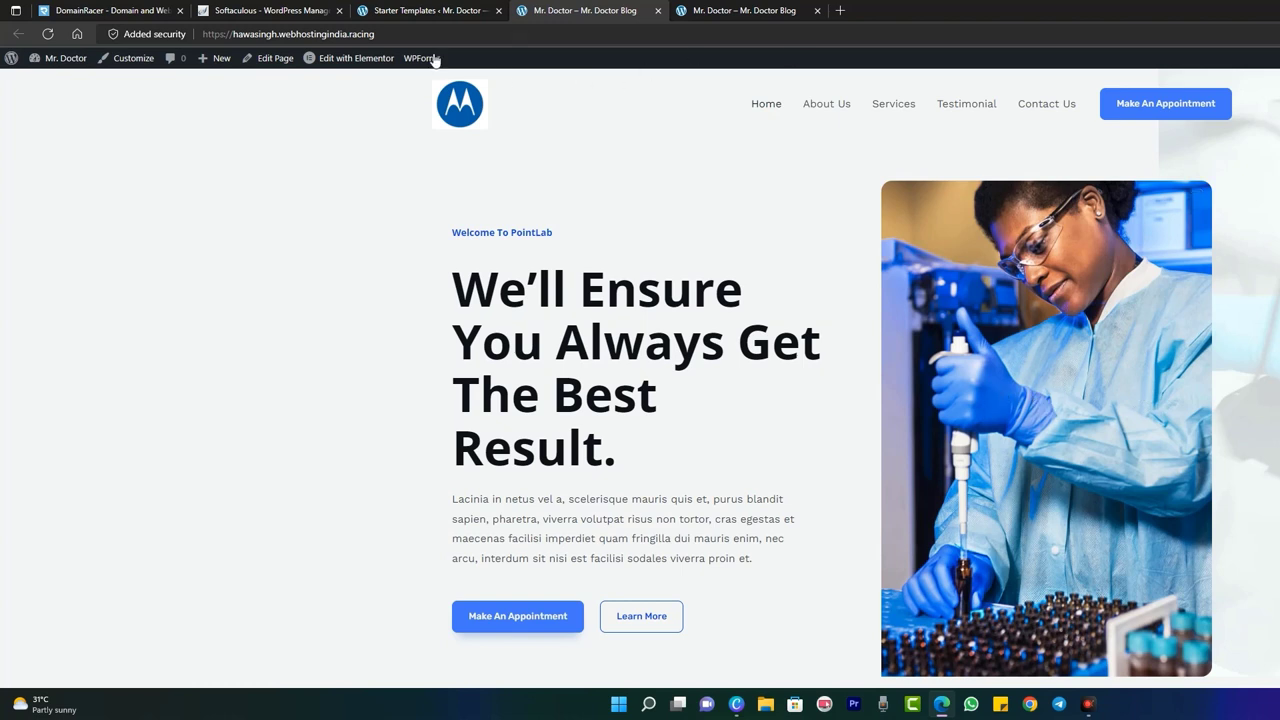
- Open the home page in Elementor and rewrite the hero headline as 'WE Are the Best'
click(346, 62)
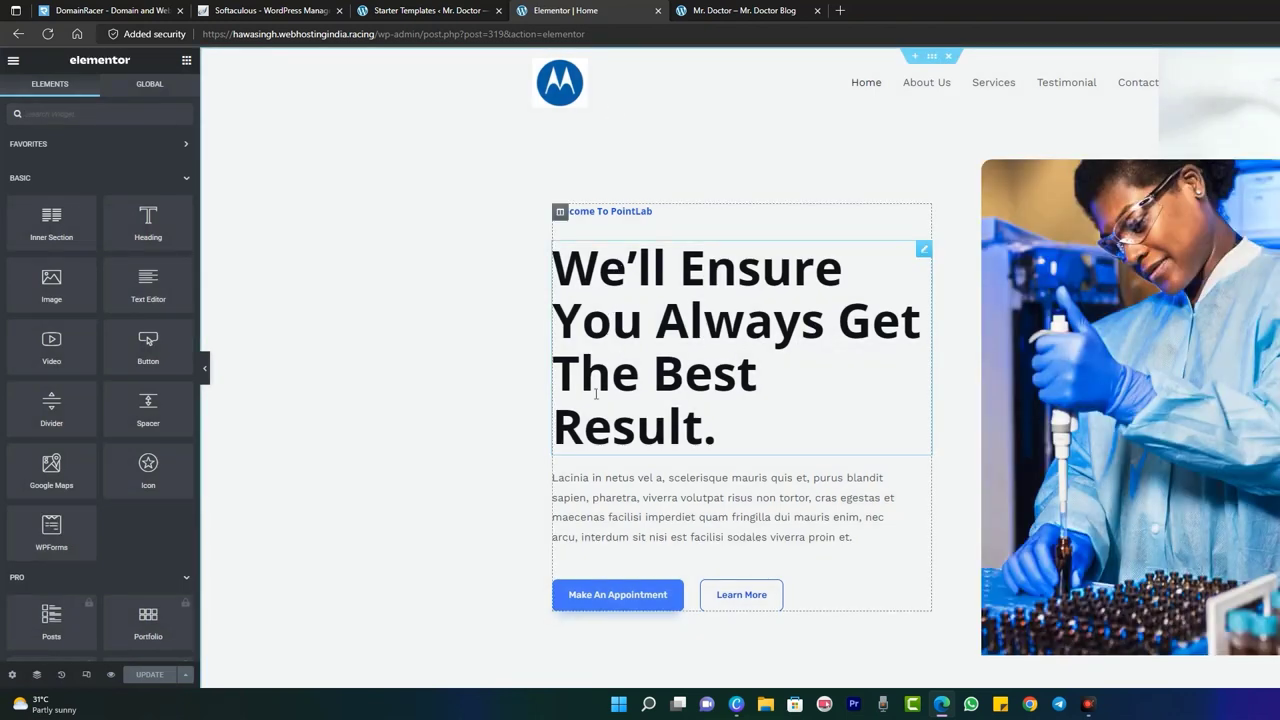
click(718, 420)
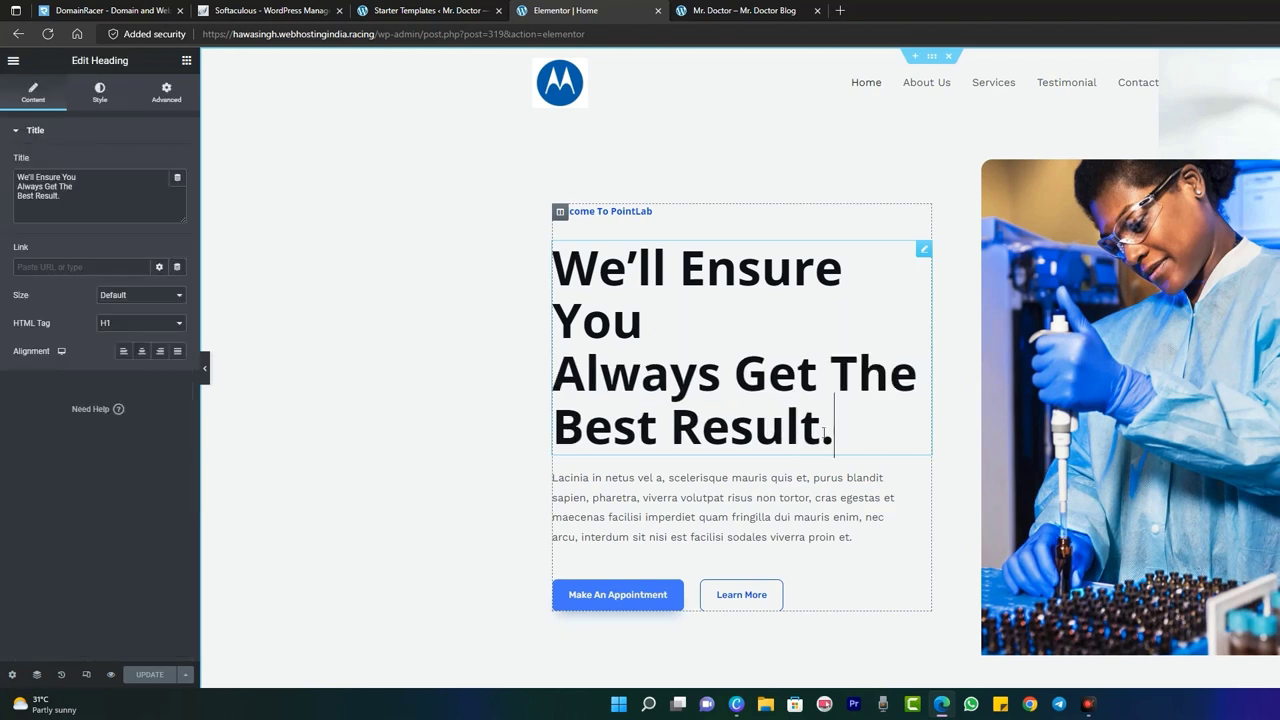
drag(834, 432, 563, 266)
text(WE )
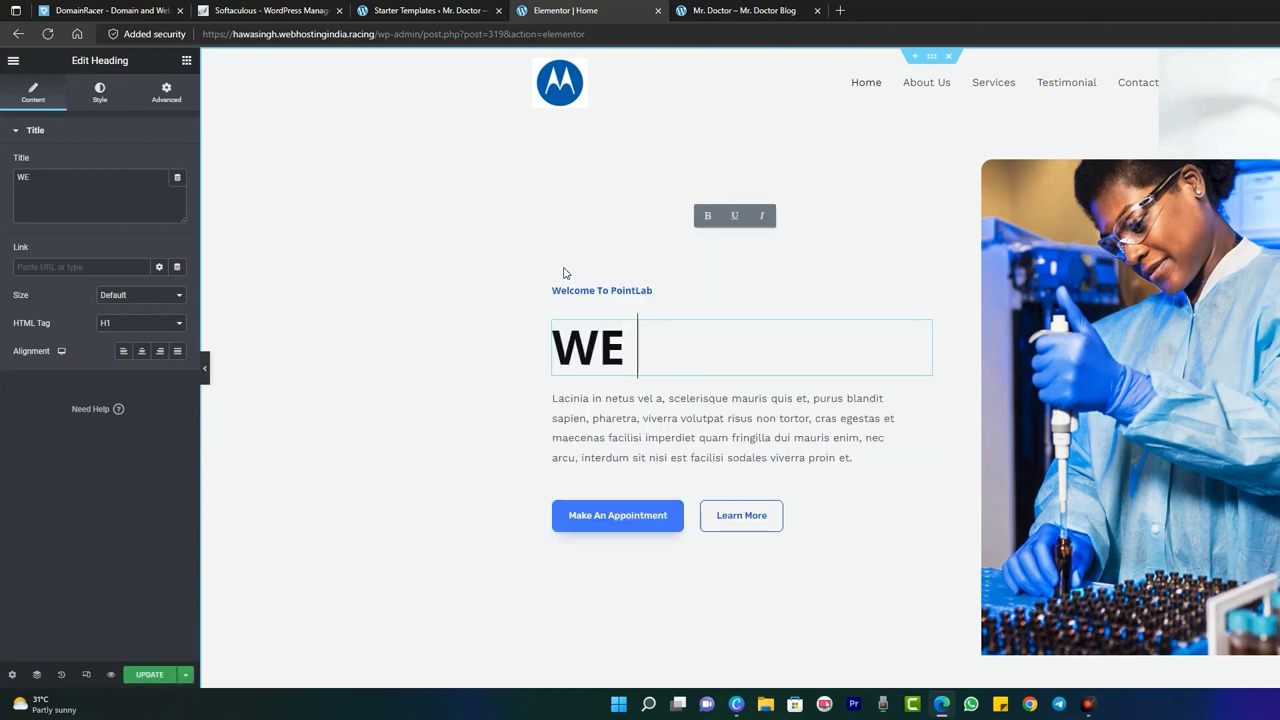
text(Are the )
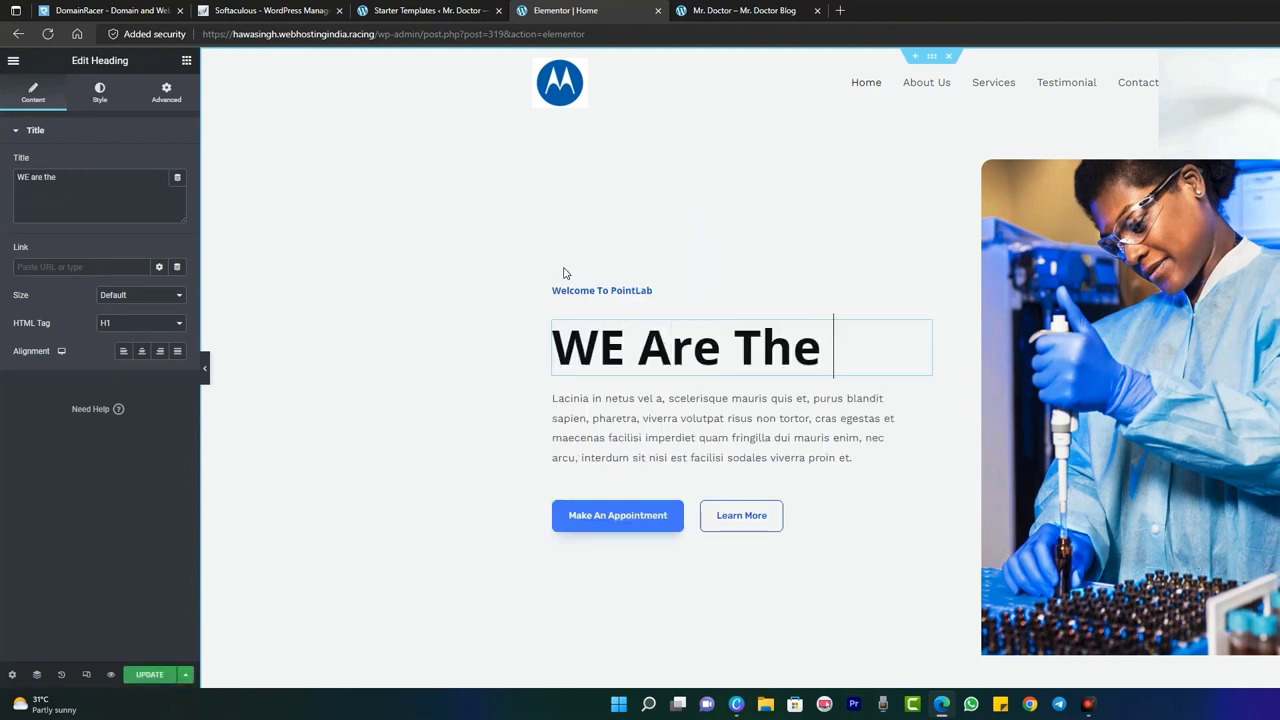
text(Best)
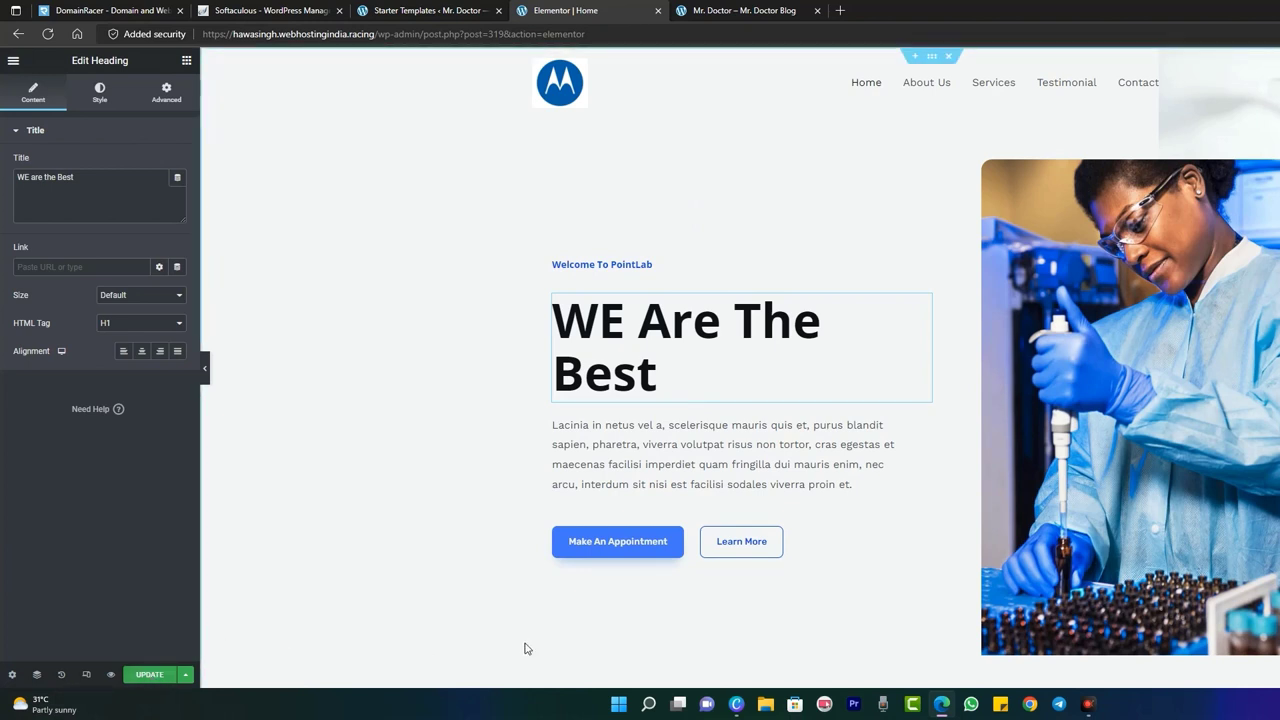
click(1143, 335)
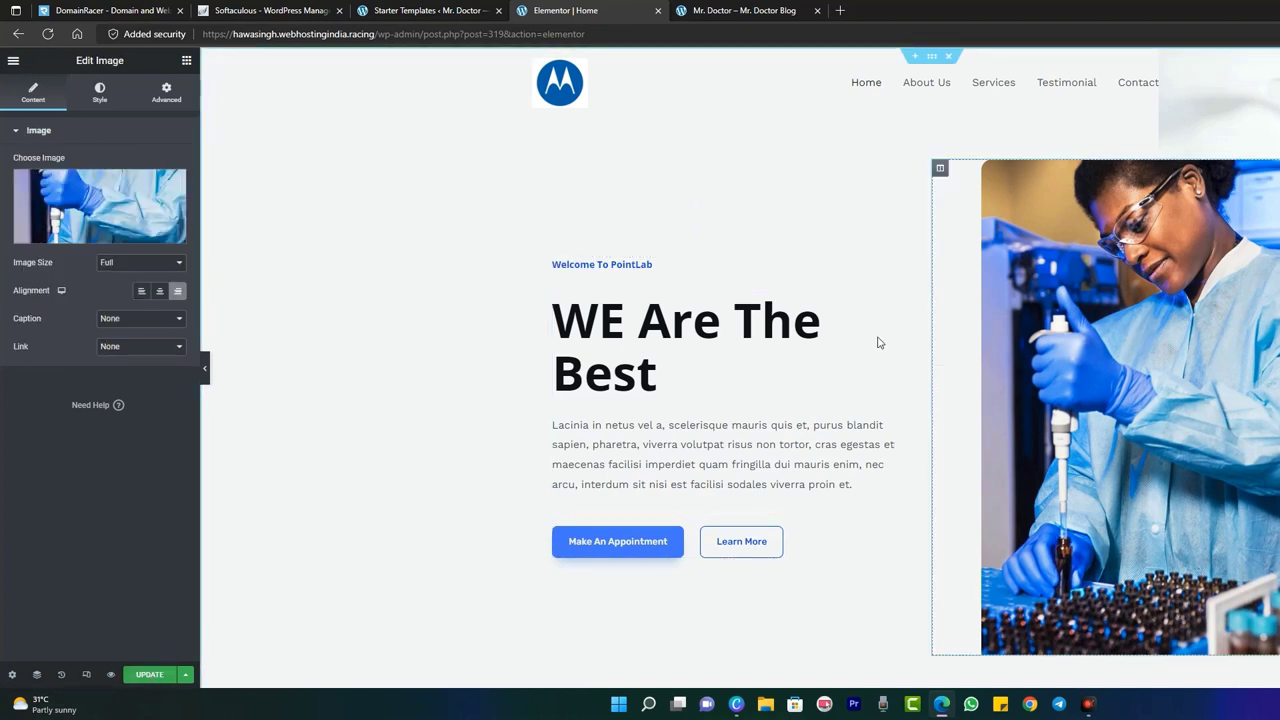
- Swap the hero image for the masked woman in a lab coat photo and click Update
click(118, 192)
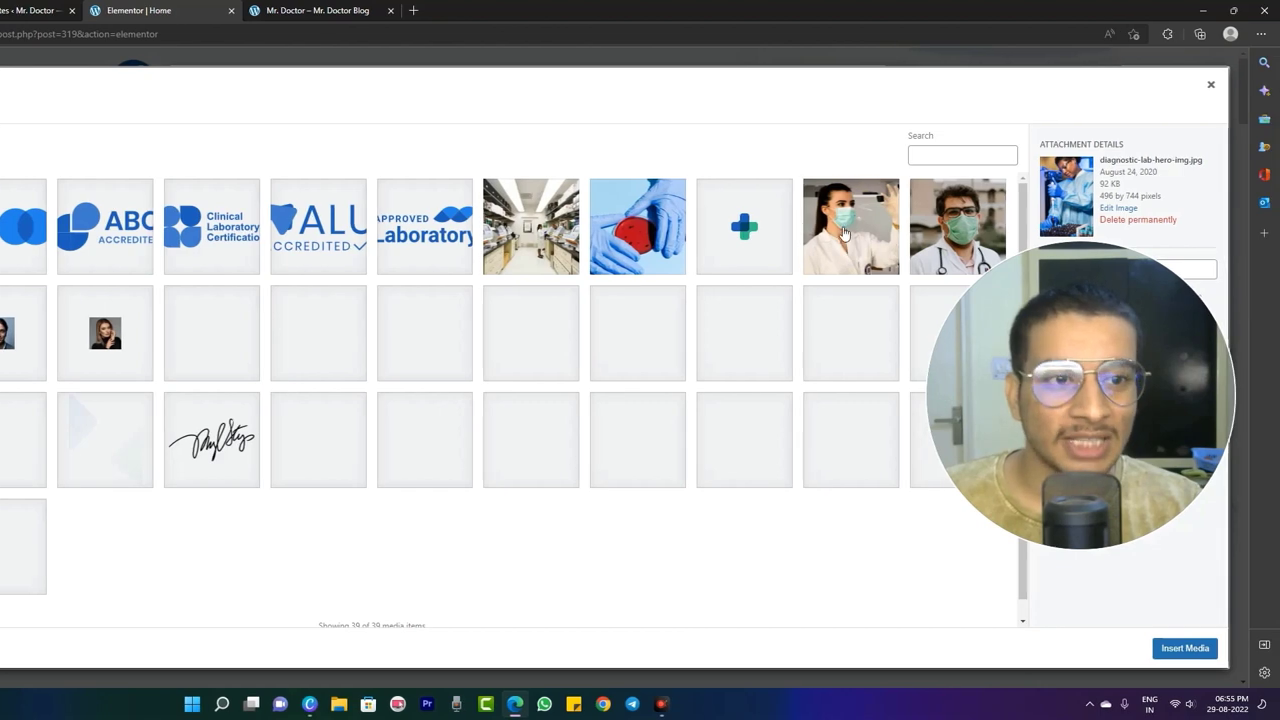
click(843, 232)
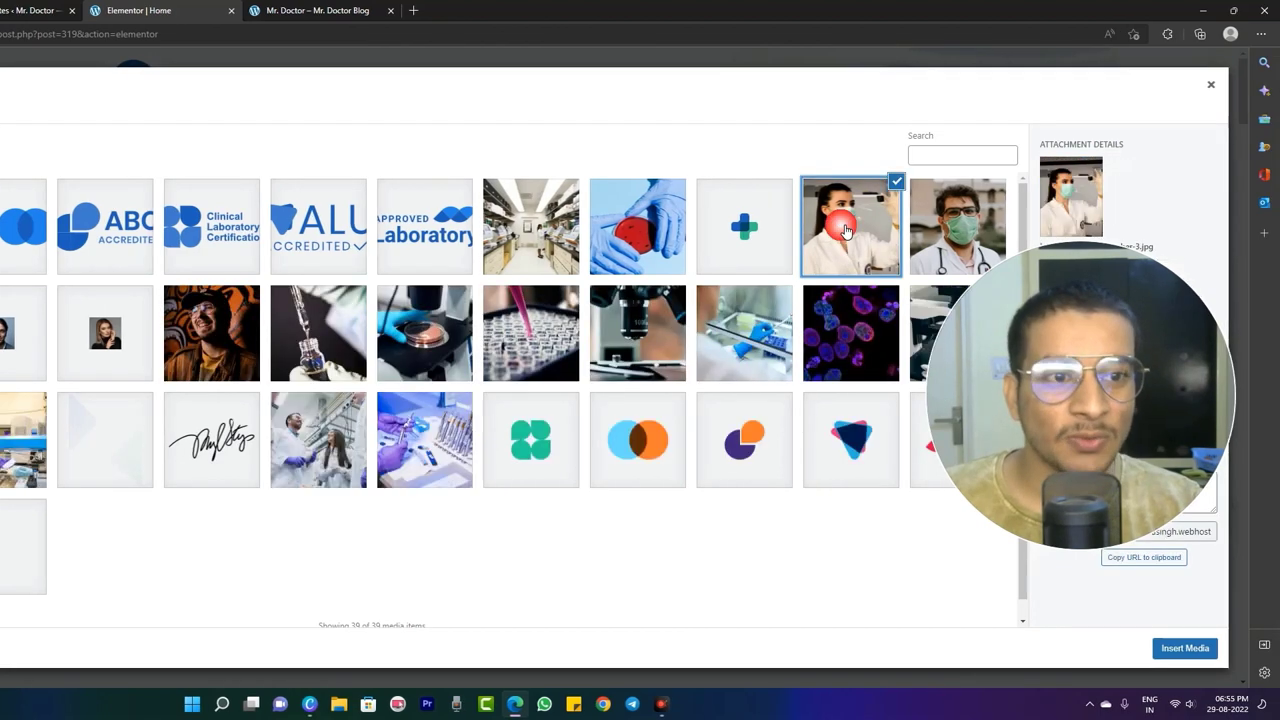
click(1199, 649)
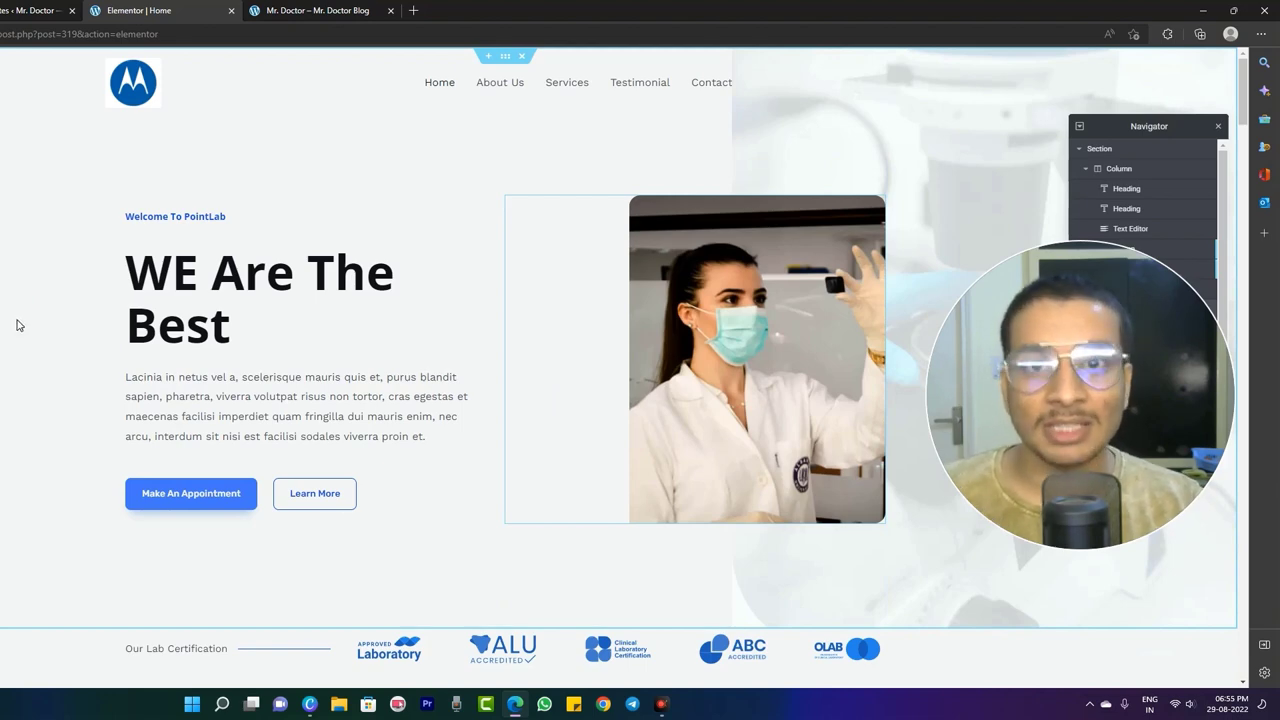
scroll(130, 318, down, 15)
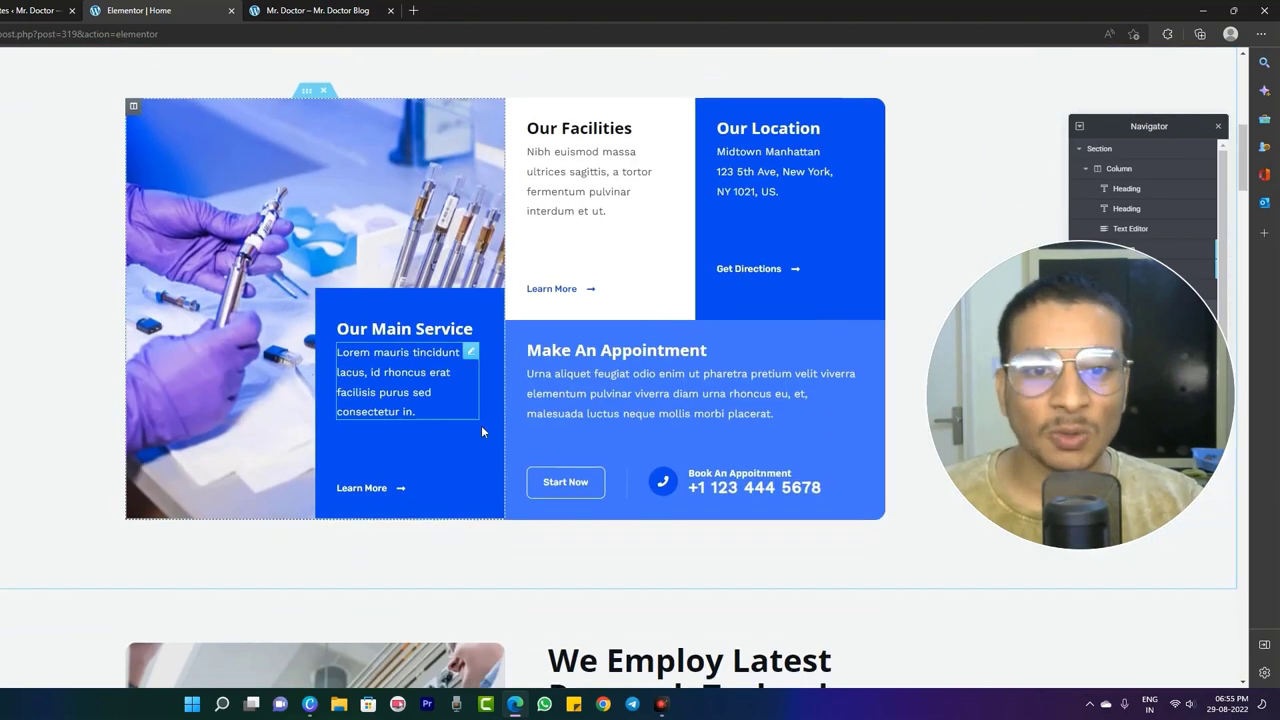
scroll(543, 437, down, 10)
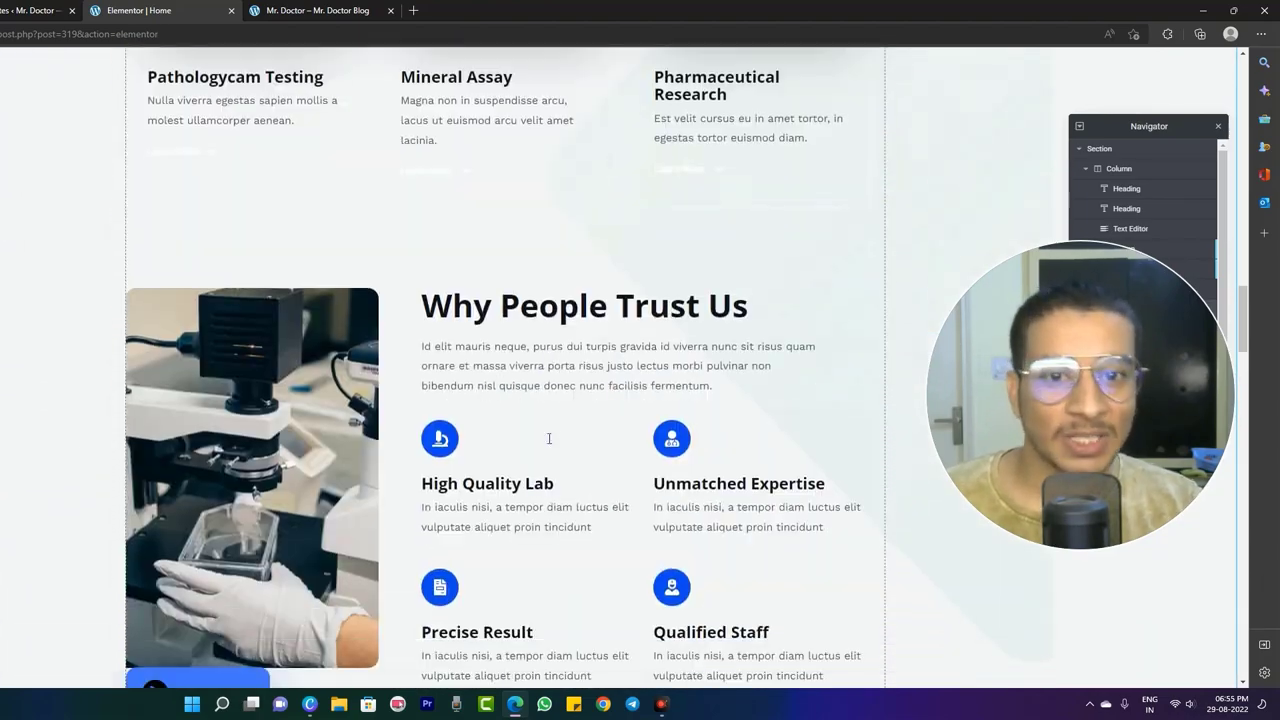
scroll(545, 432, down, 6)
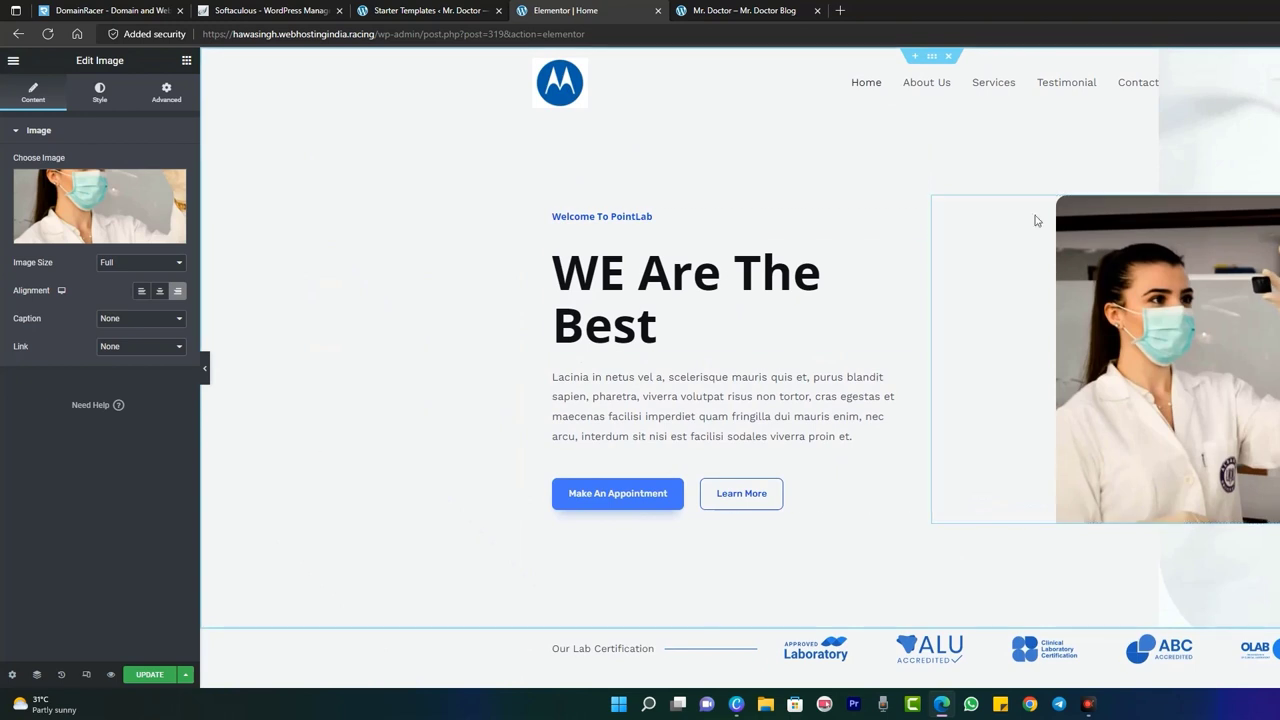
click(22, 678)
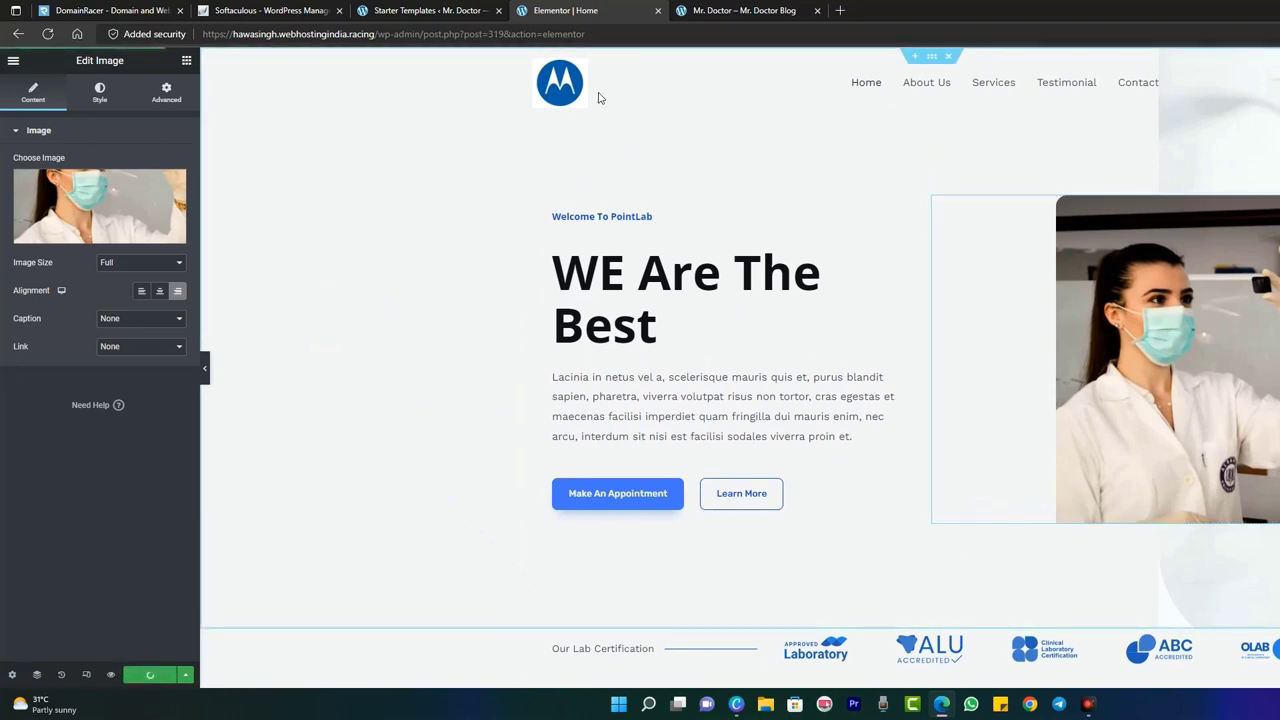
- View the live homepage, then log in to the WordPress Dashboard through Softaculous
click(722, 10)
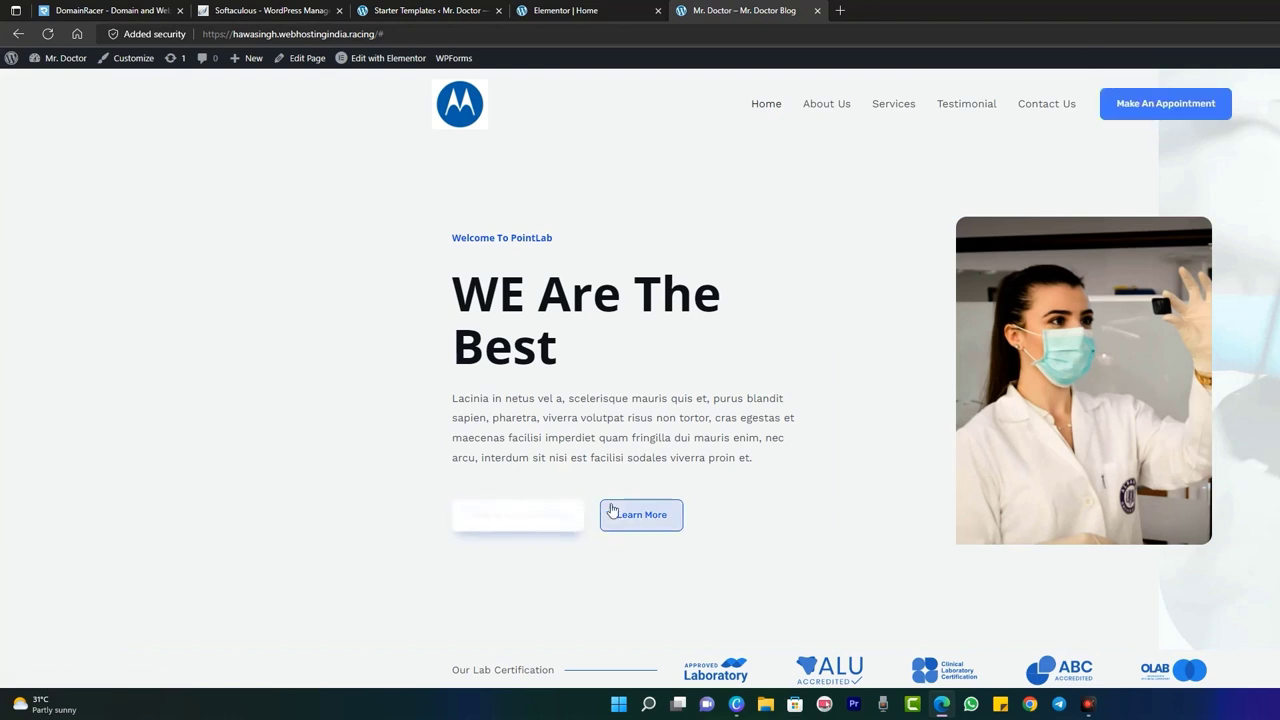
click(255, 10)
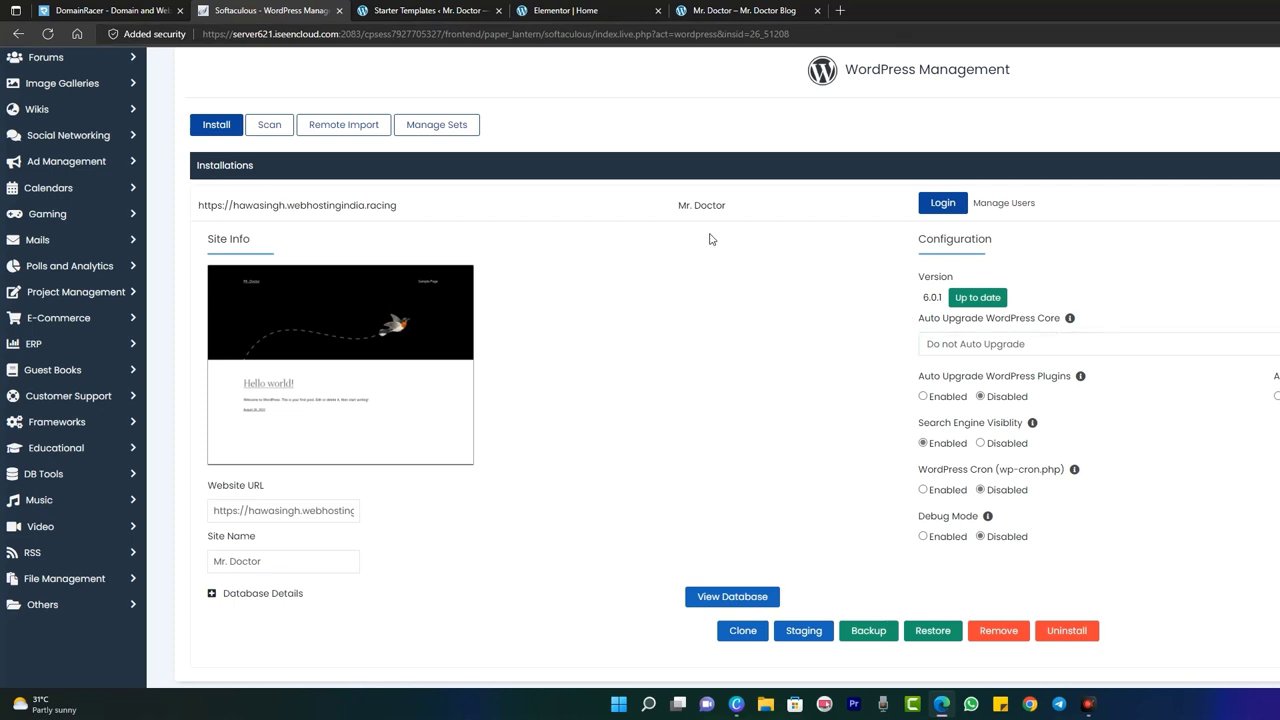
click(942, 203)
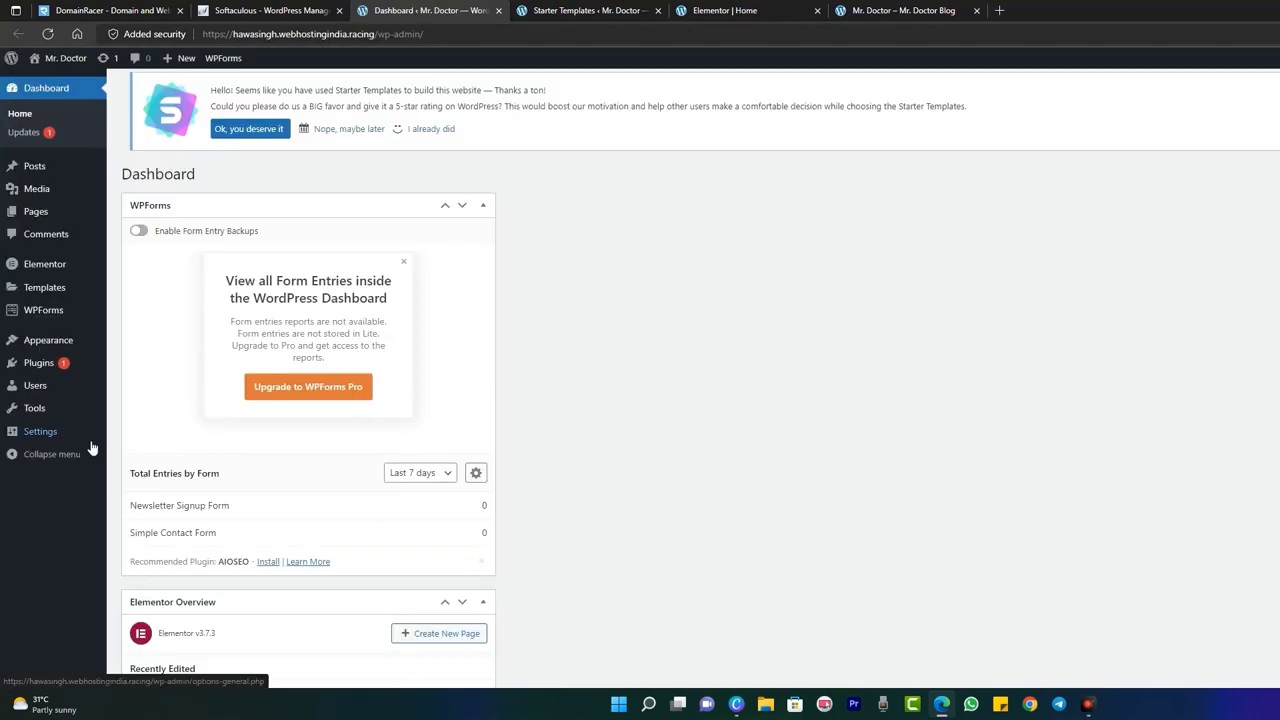
- Search Add Plugins for 'bookly', then install and activate the Bookly booking plugin
mouse_move(66, 362)
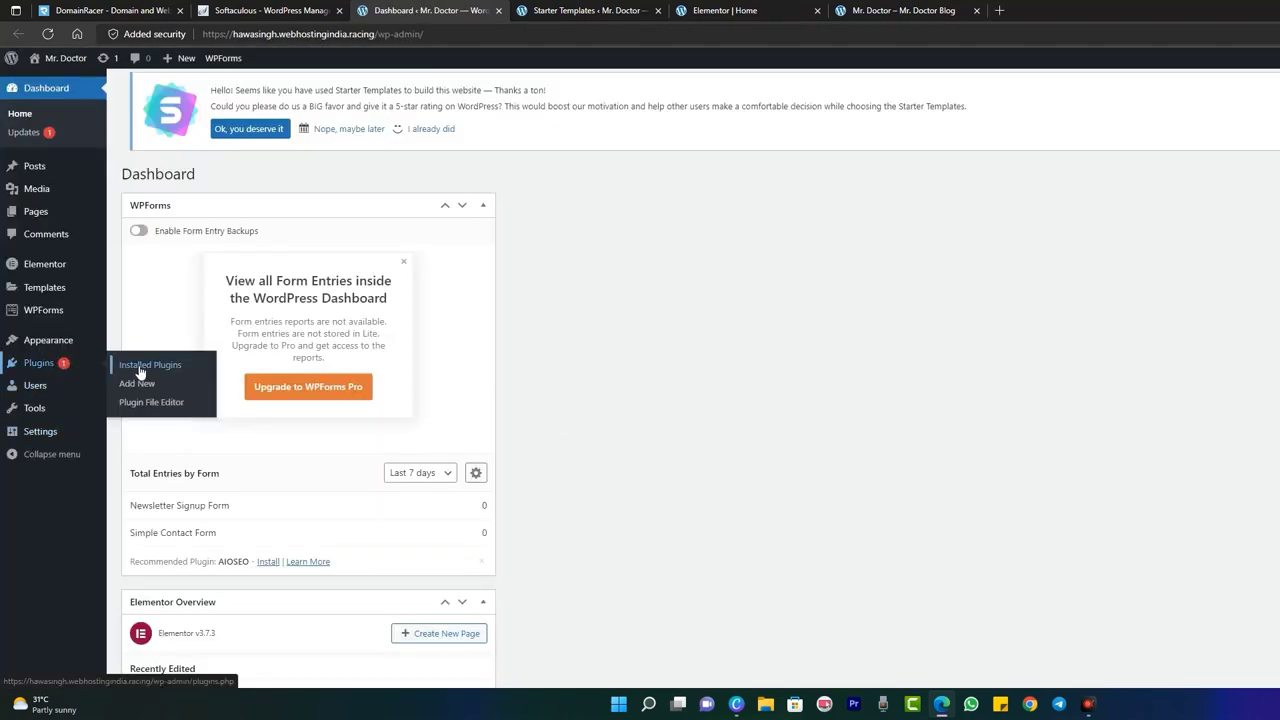
click(69, 368)
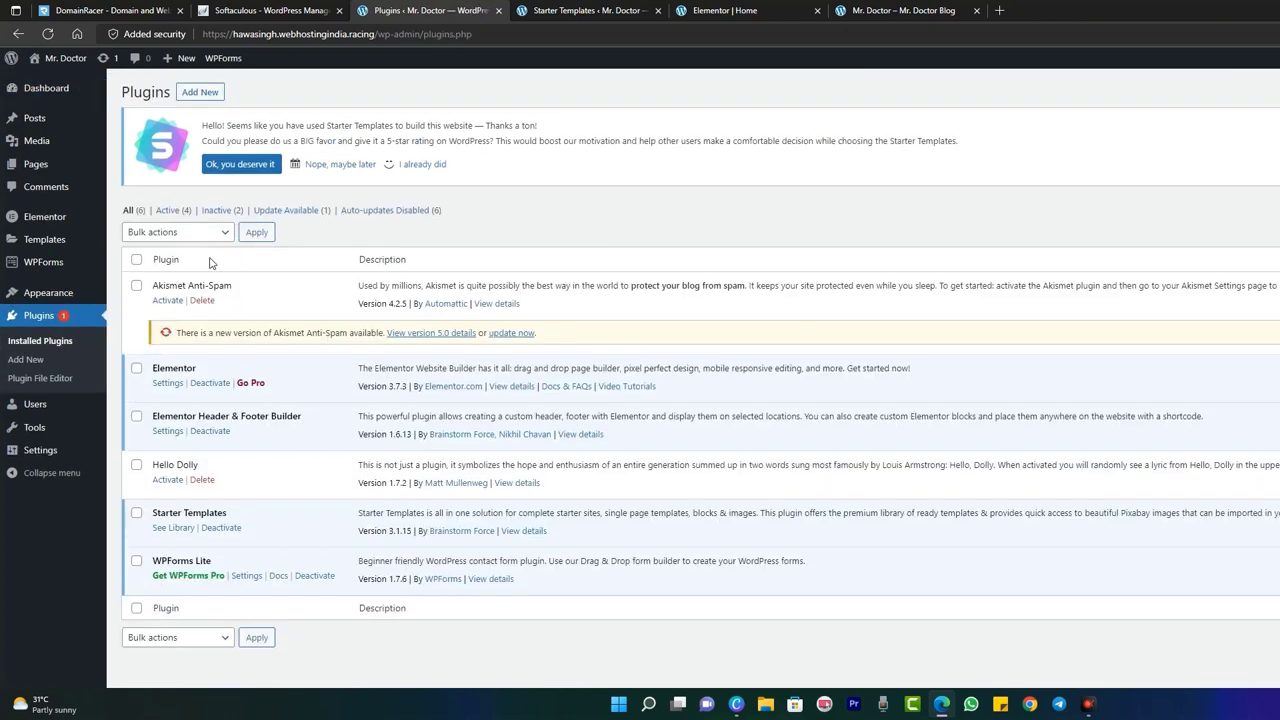
click(40, 366)
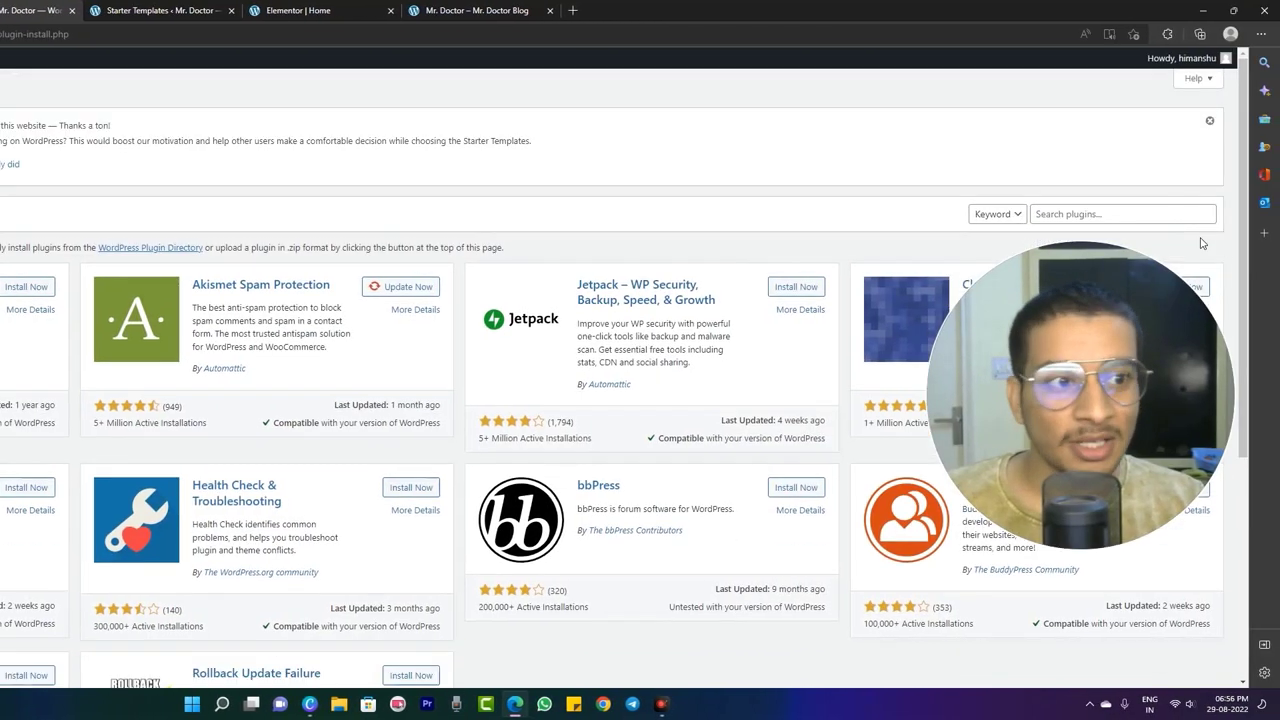
click(1279, 220)
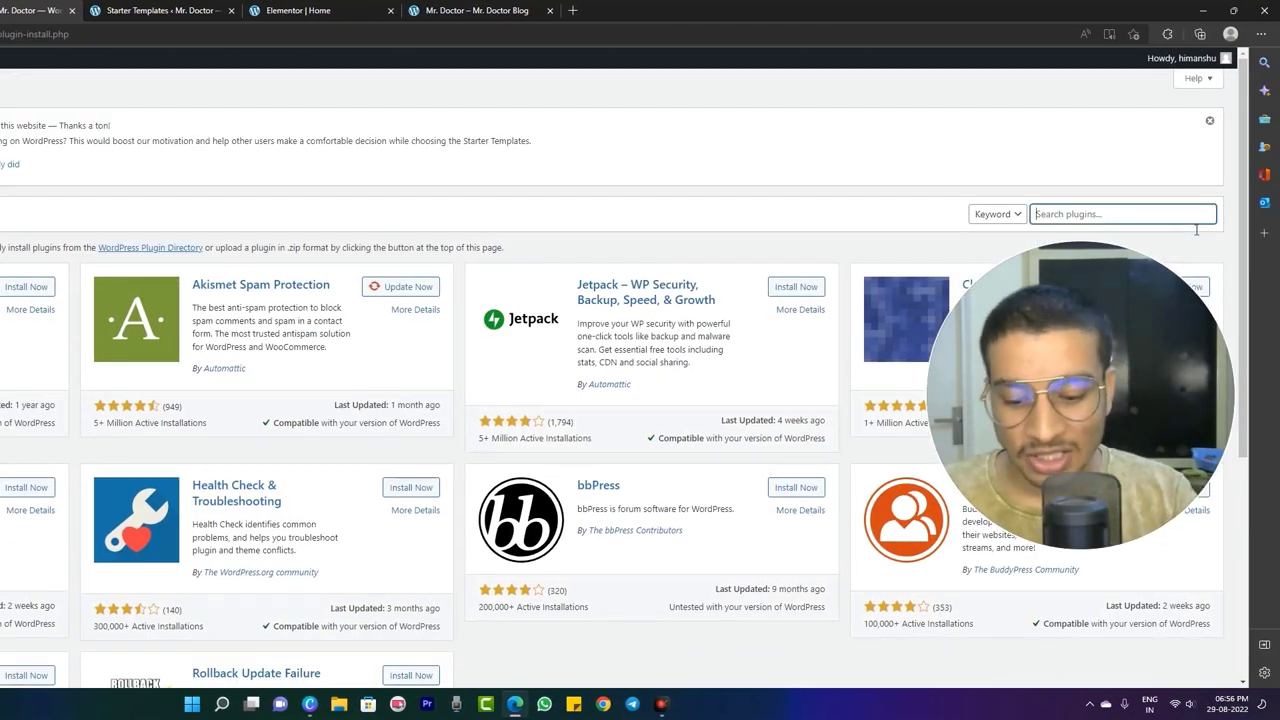
text(bookly)
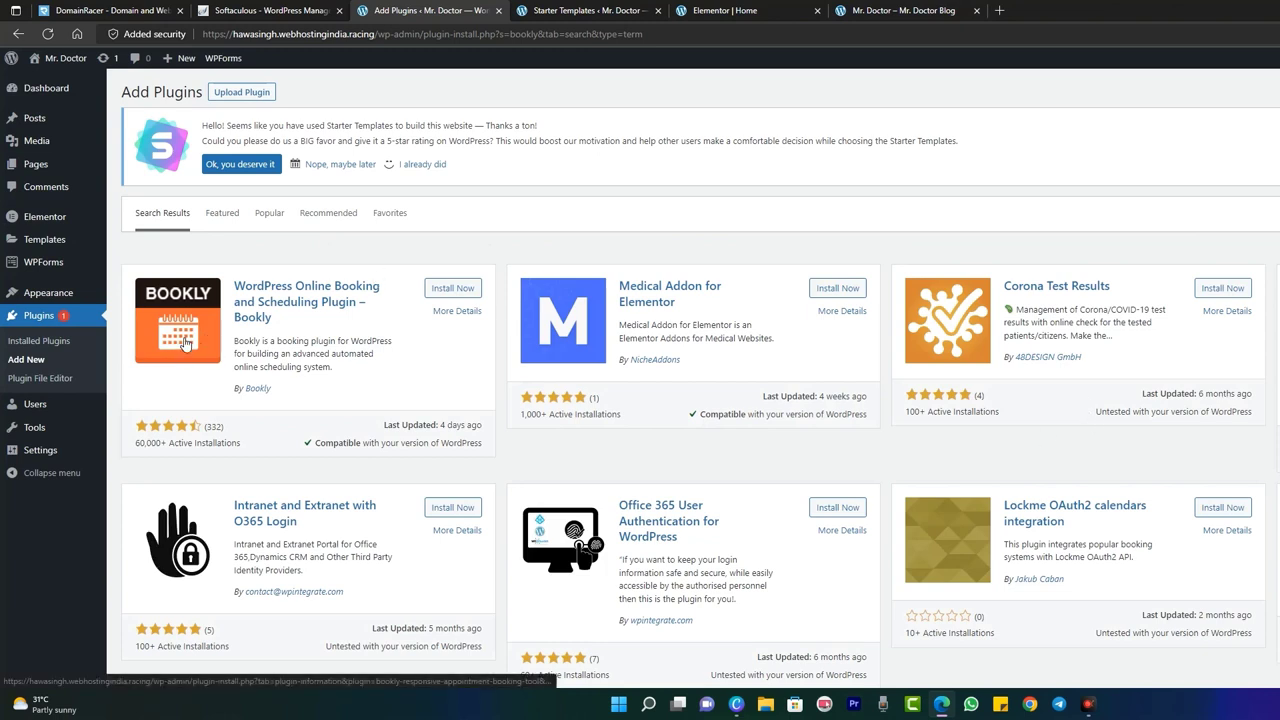
click(455, 290)
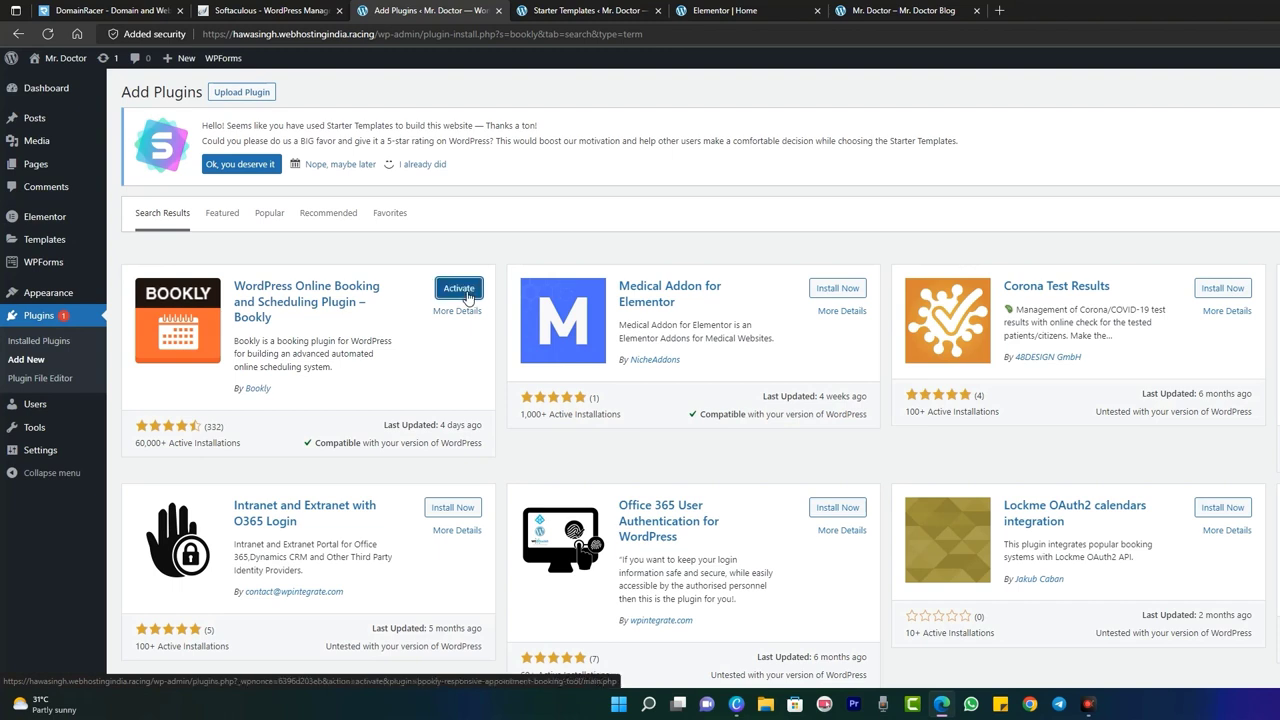
click(459, 289)
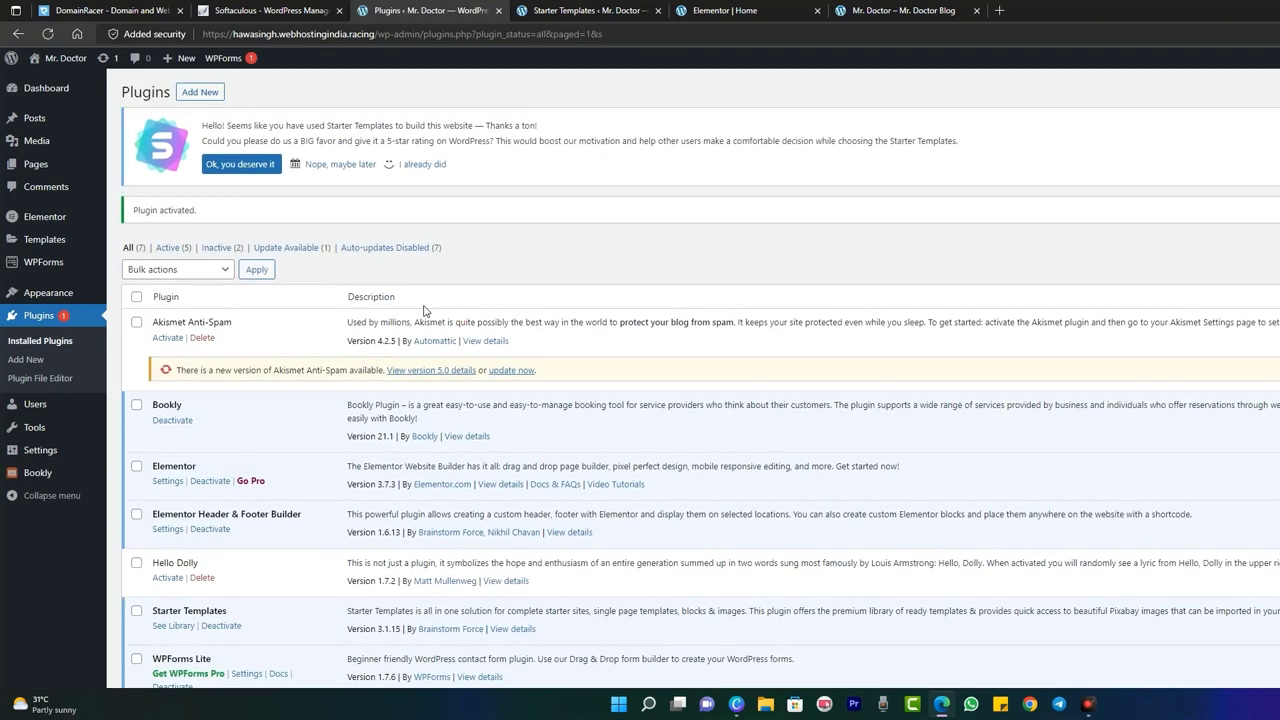
mouse_move(46, 481)
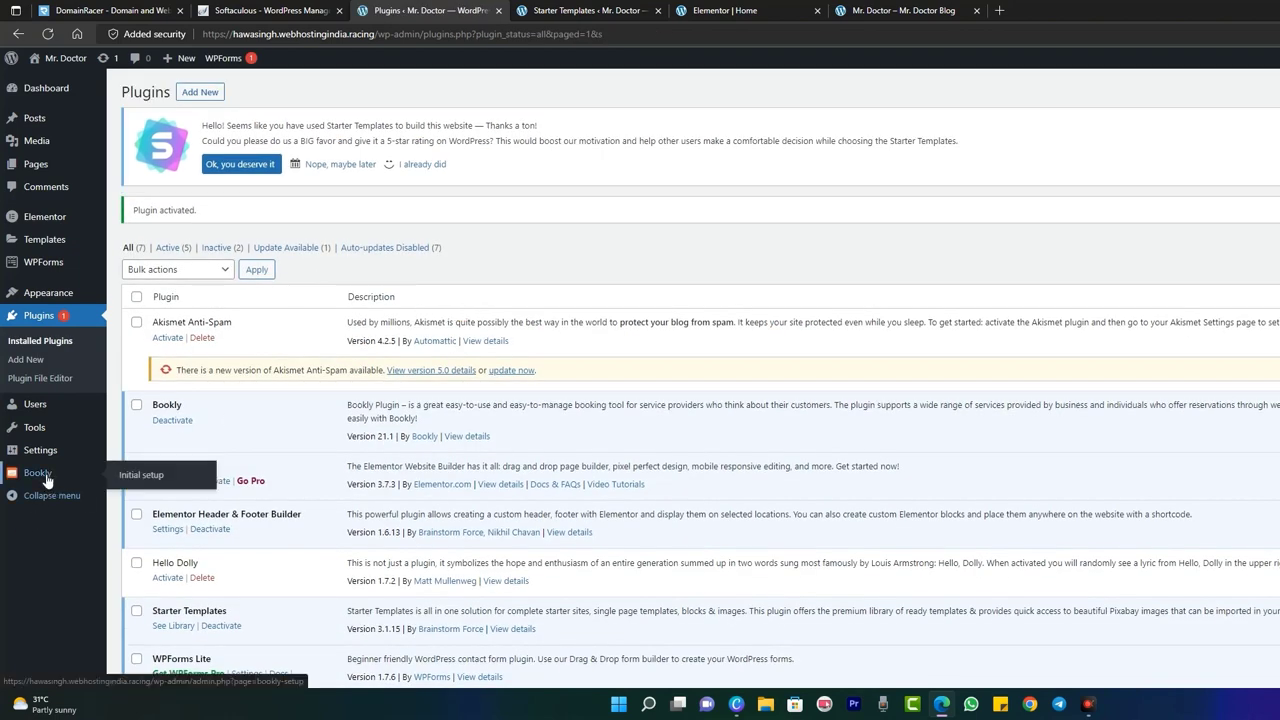
- Start Bookly's initial setup with company name Comfort Earning and industry Dentists
click(137, 480)
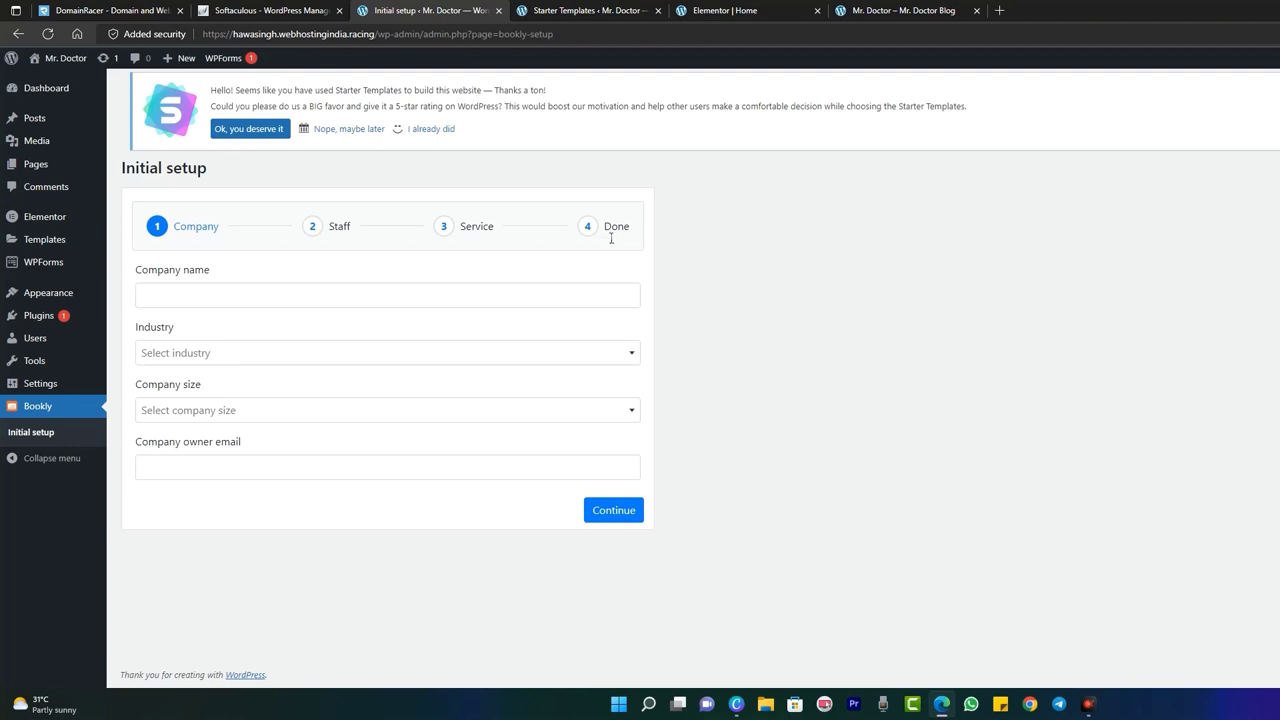
click(178, 296)
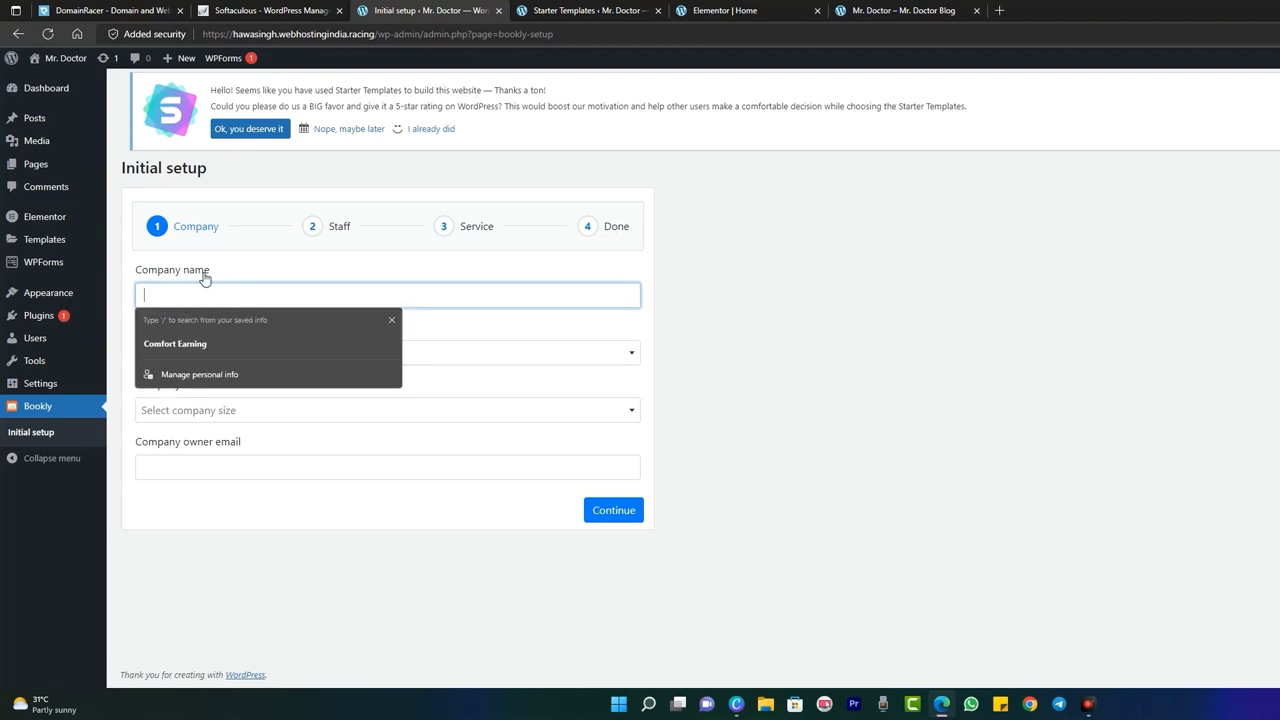
click(202, 342)
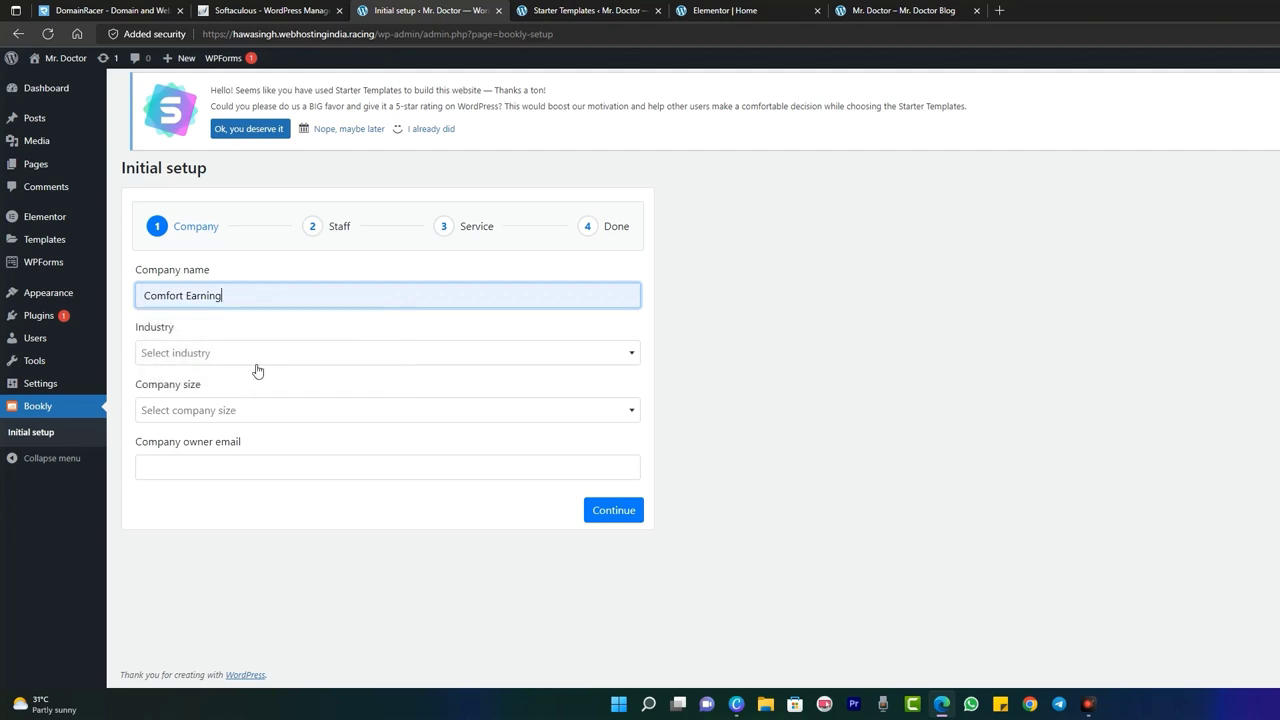
click(253, 358)
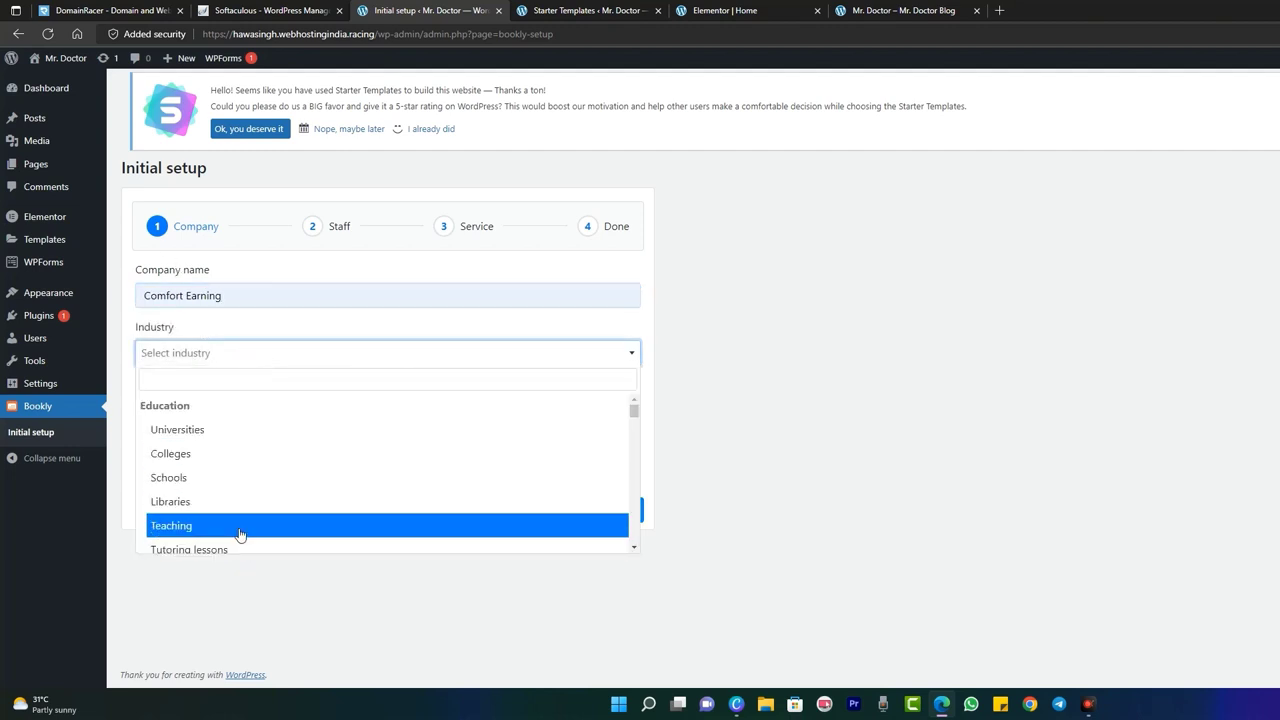
scroll(240, 535, down, 3)
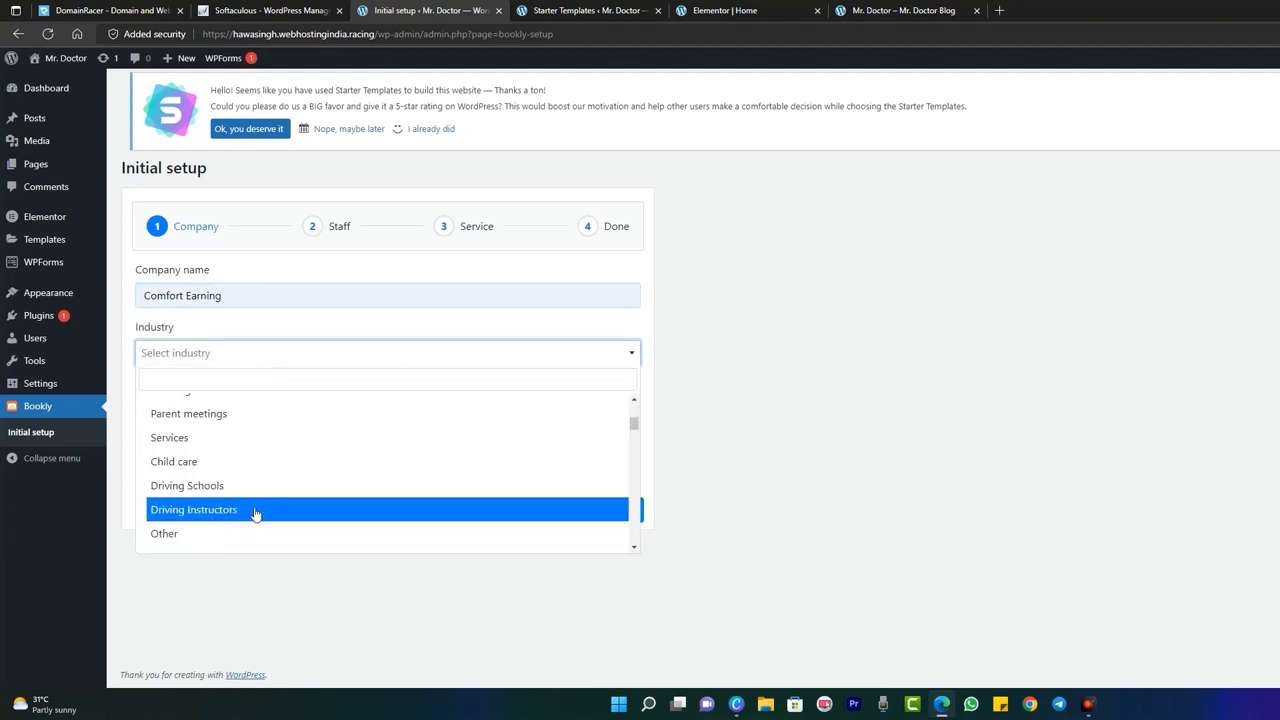
scroll(255, 513, down, 6)
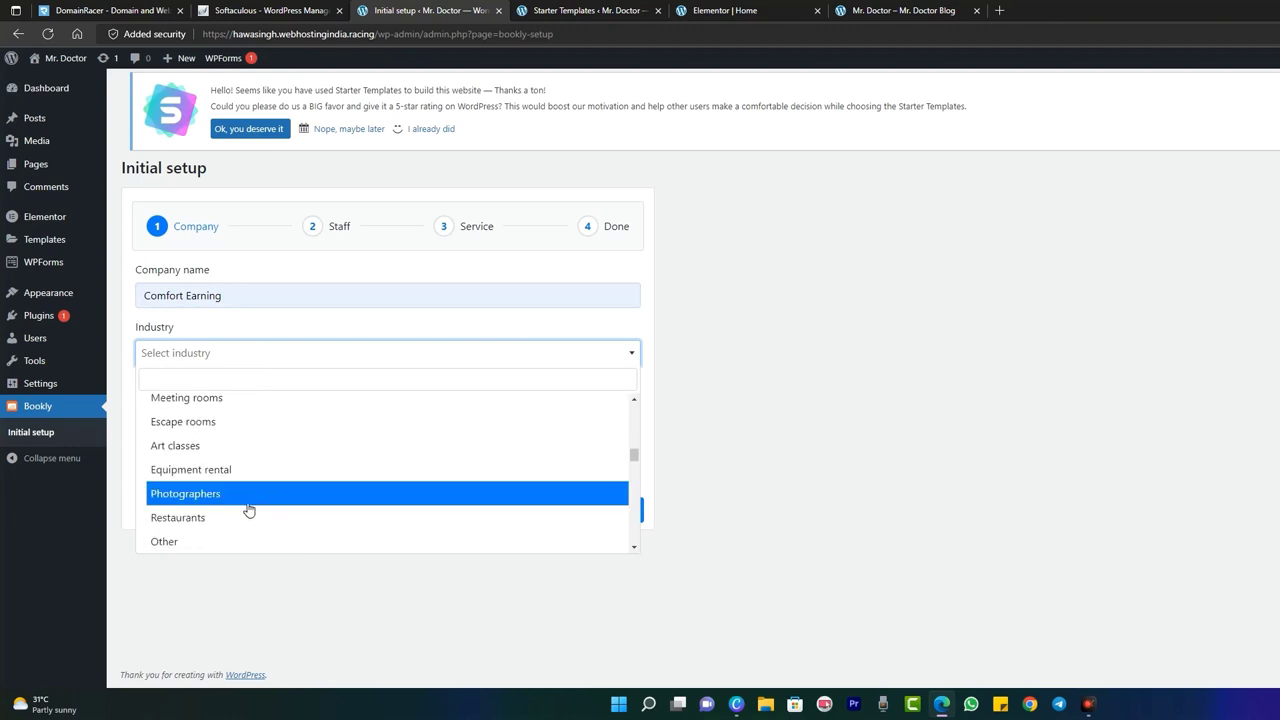
scroll(250, 445, down, 4)
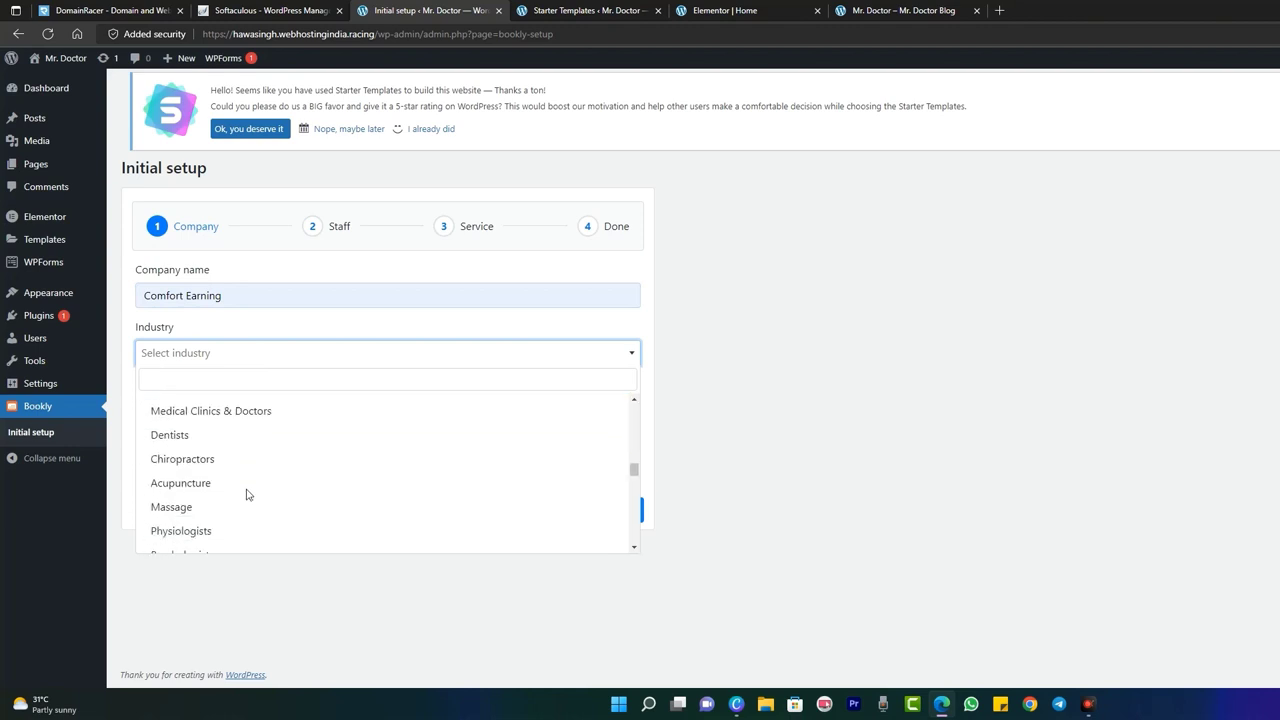
scroll(249, 488, up, 1)
click(249, 455)
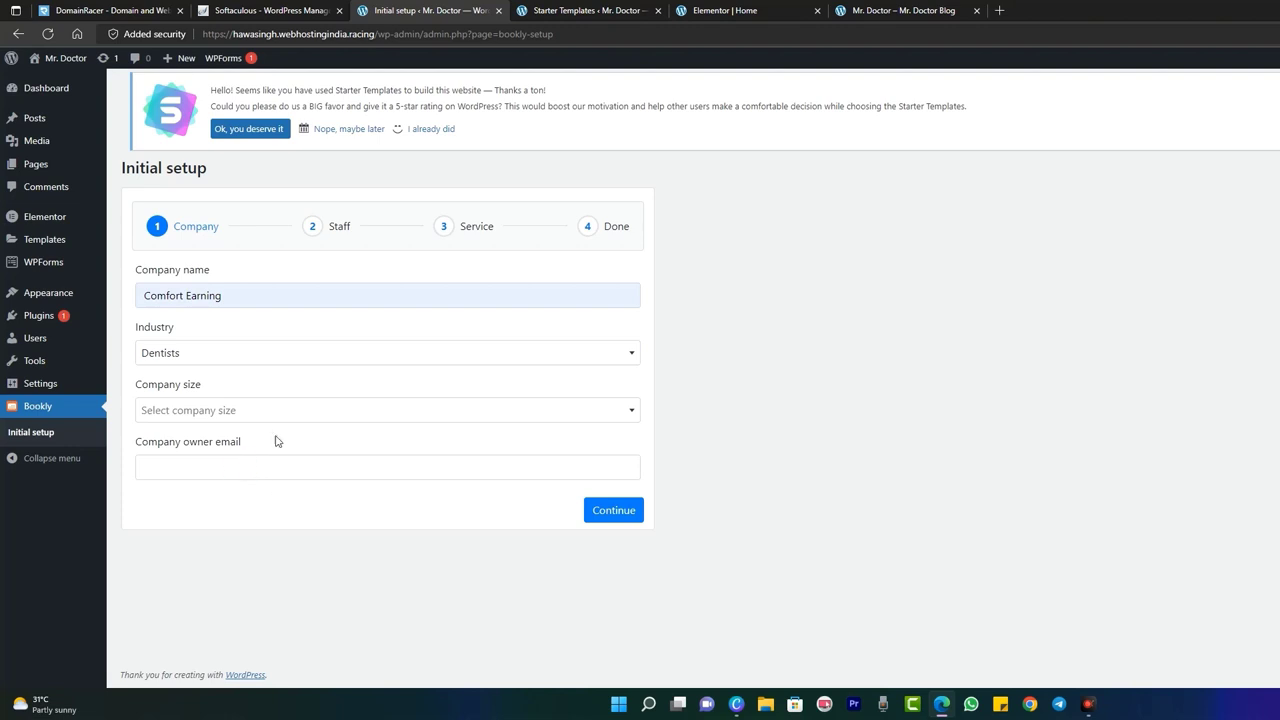
- Set company size to 10 - 19 employees, fill the owner e-mail, and continue
click(271, 412)
click(276, 489)
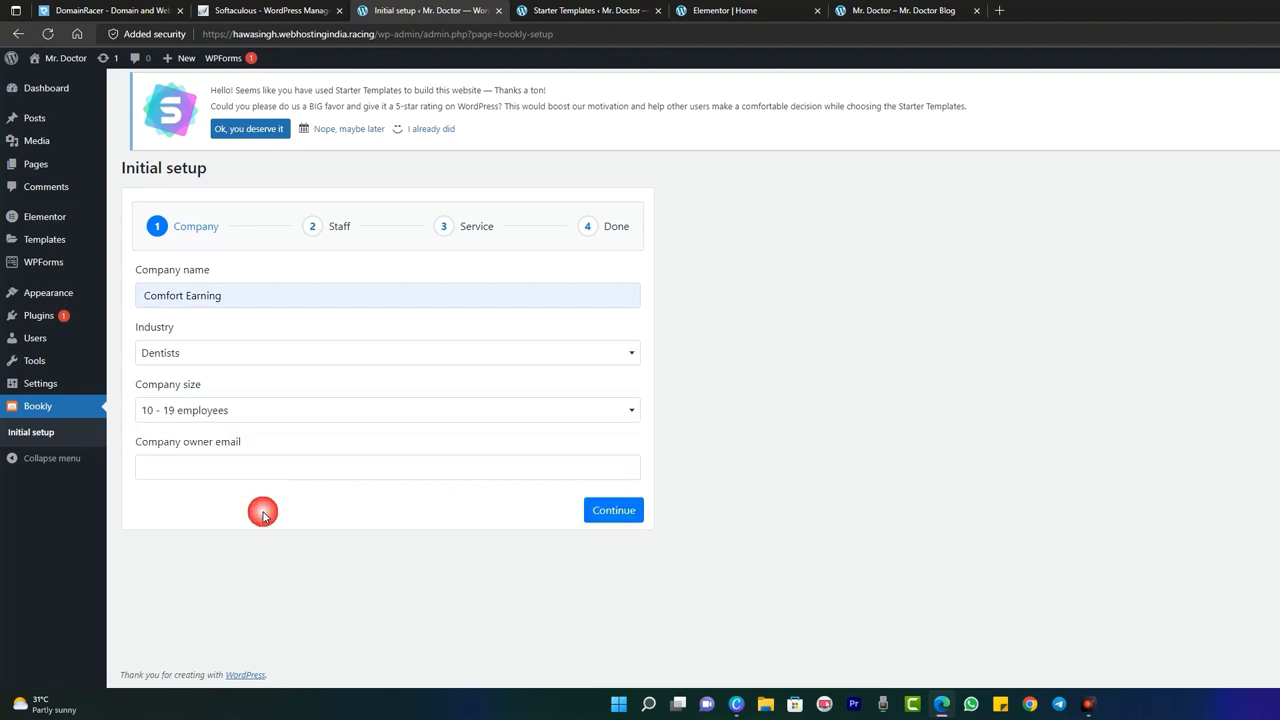
click(294, 472)
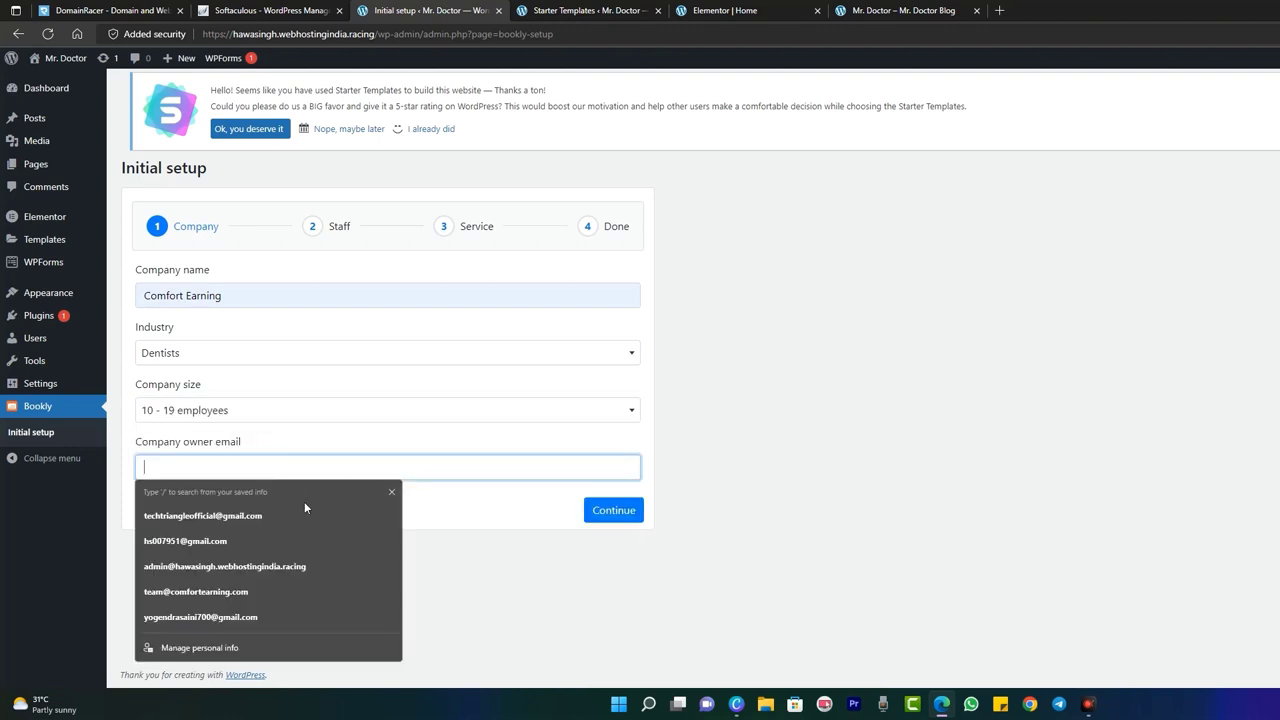
click(250, 519)
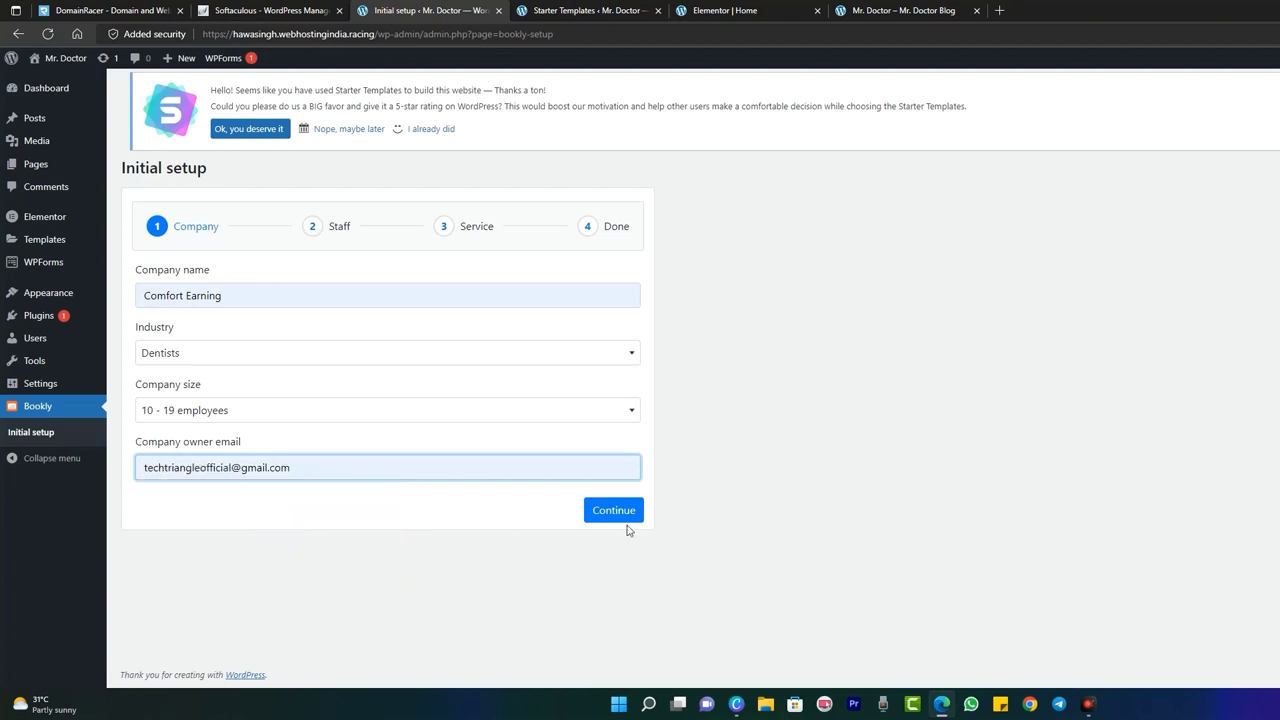
click(598, 510)
- Enter the staff member's full name, e-mail and phone number, then continue to Service
click(263, 300)
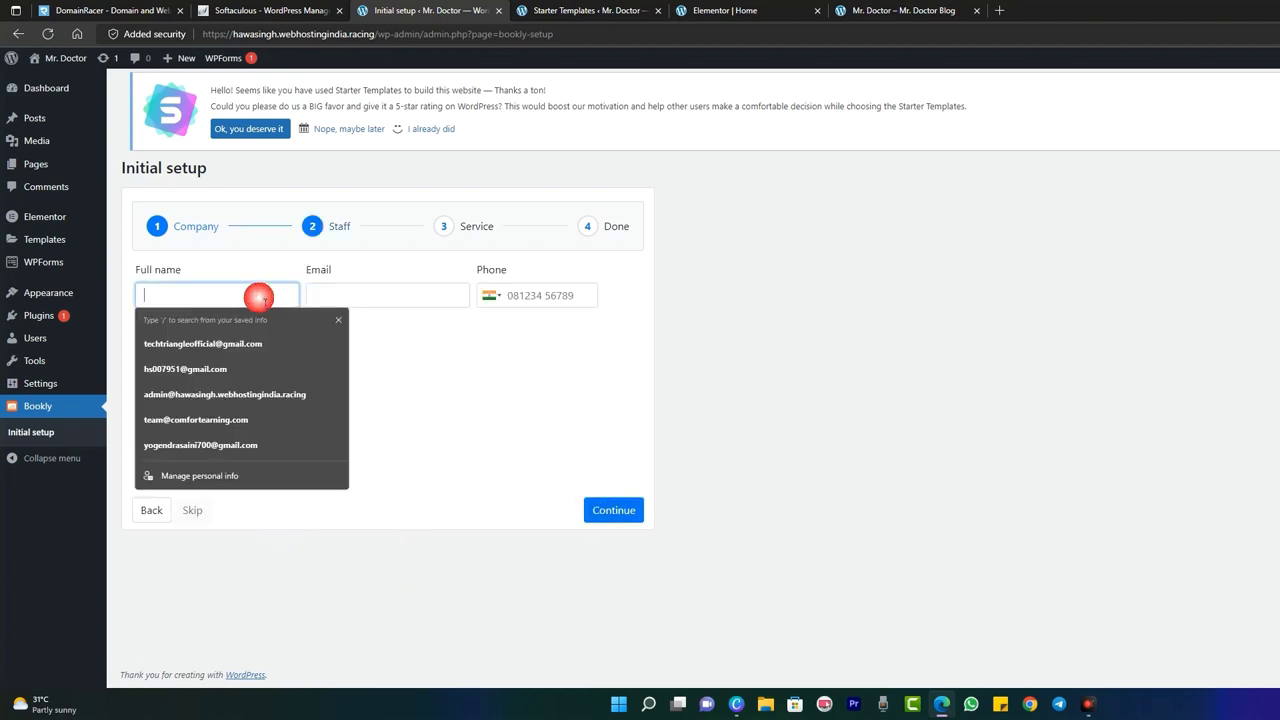
text(Hawa)
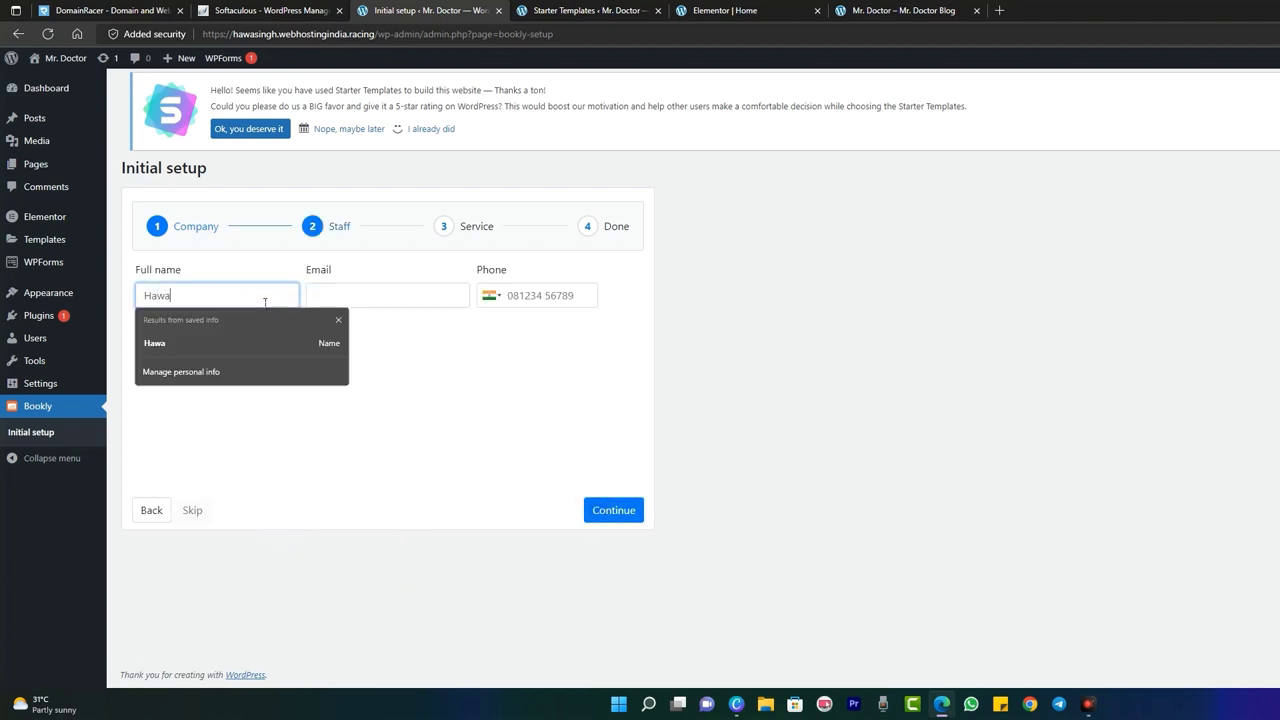
click(412, 297)
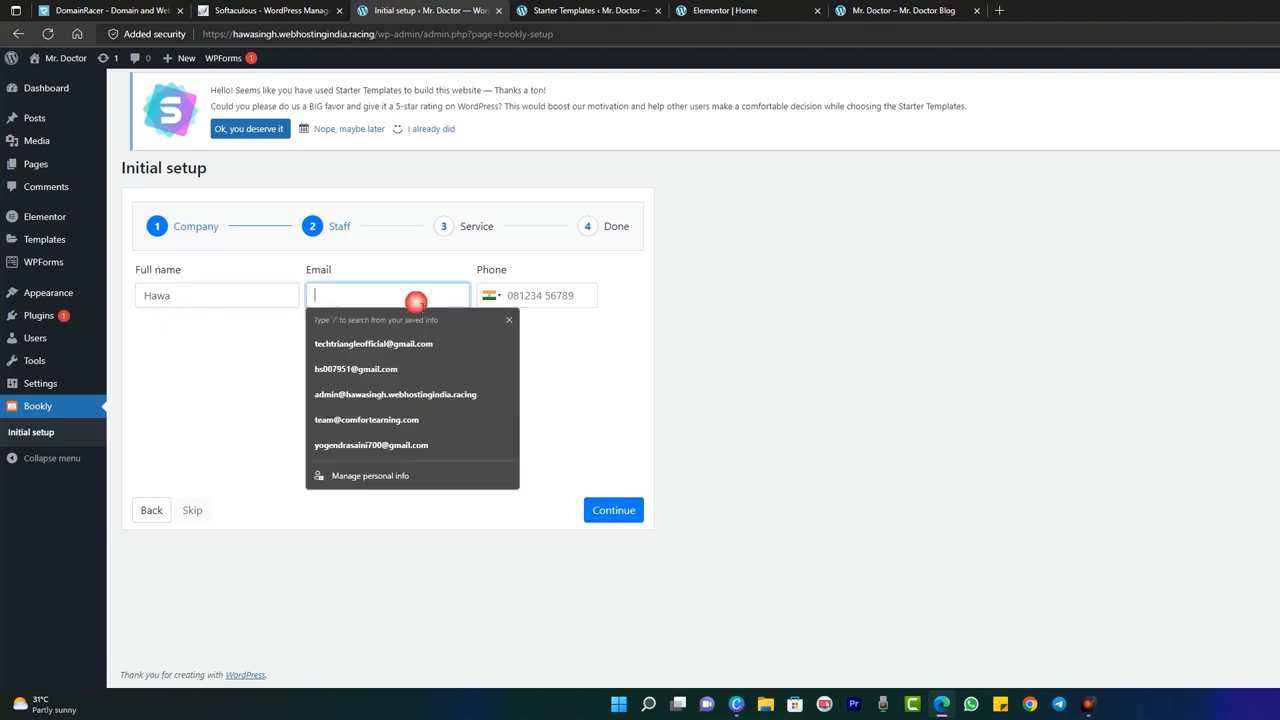
click(414, 364)
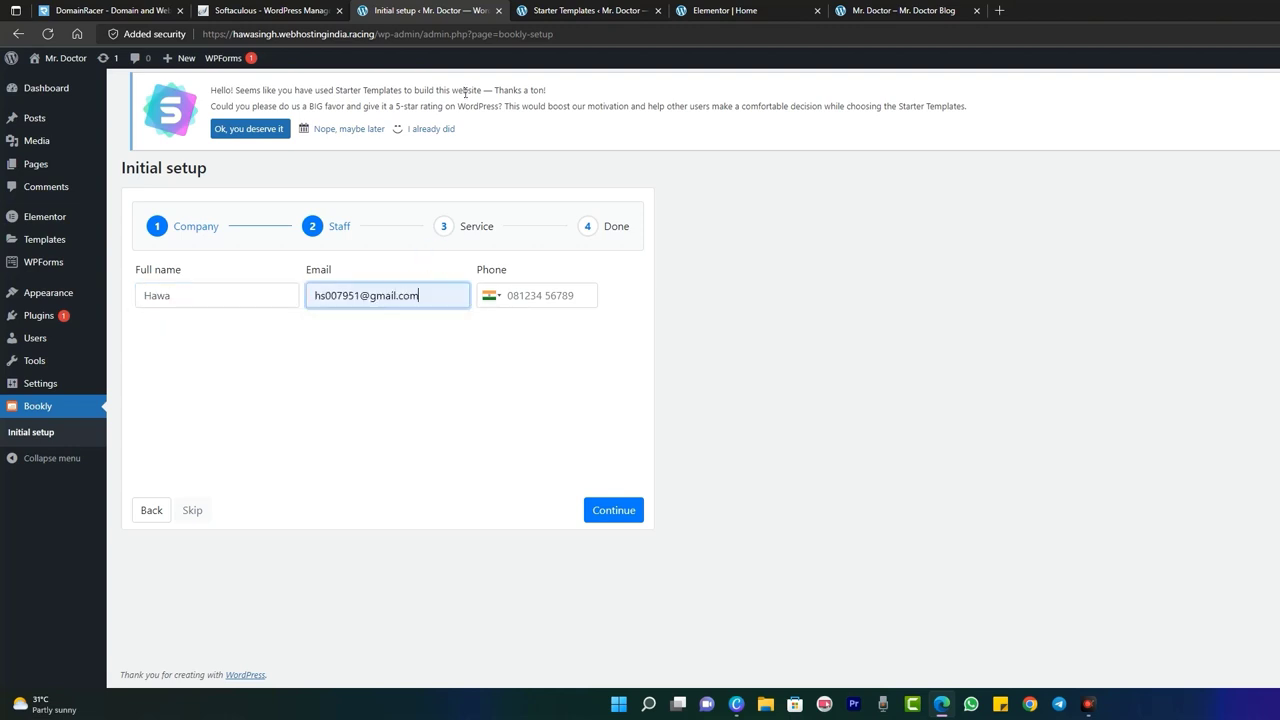
click(637, 515)
click(551, 303)
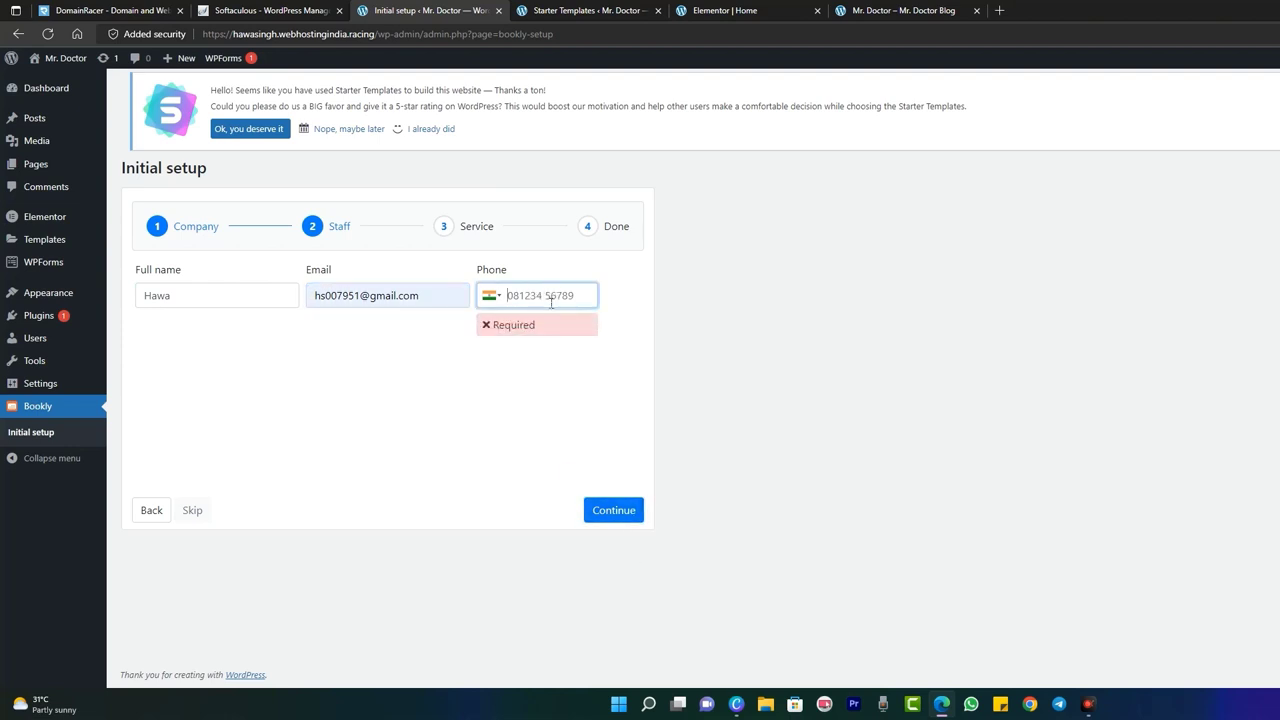
text(9999999999)
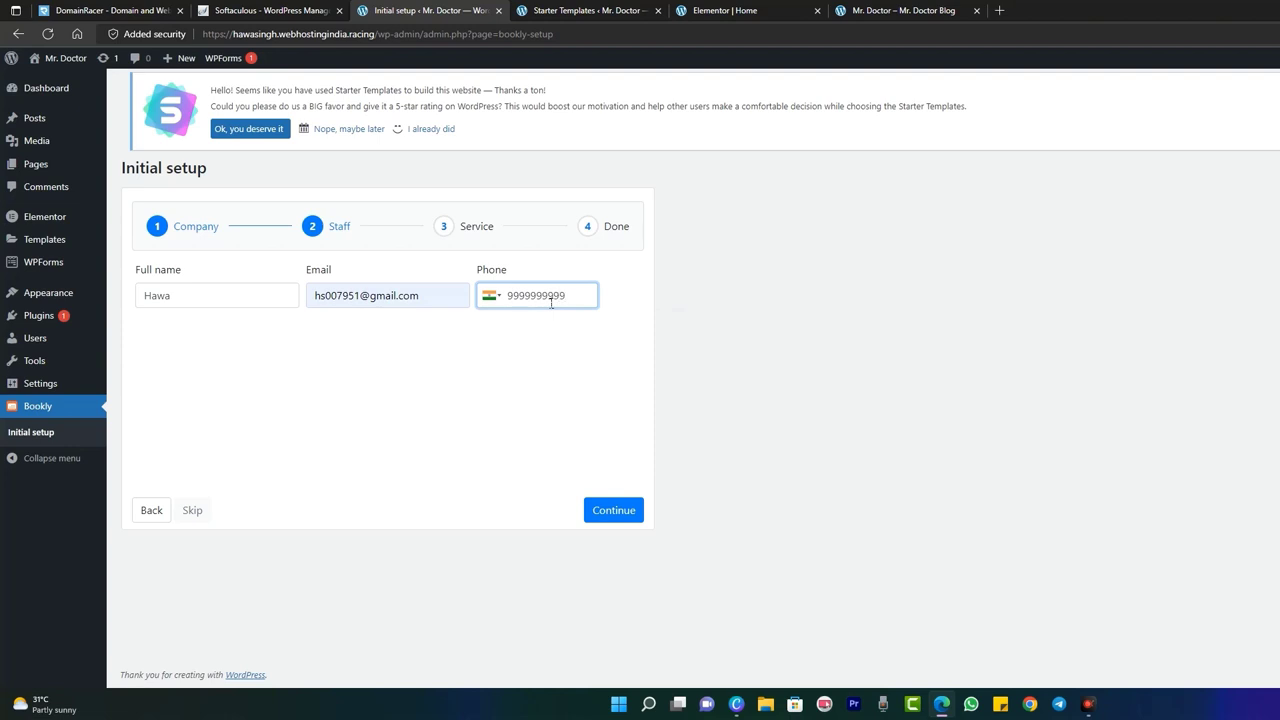
click(625, 513)
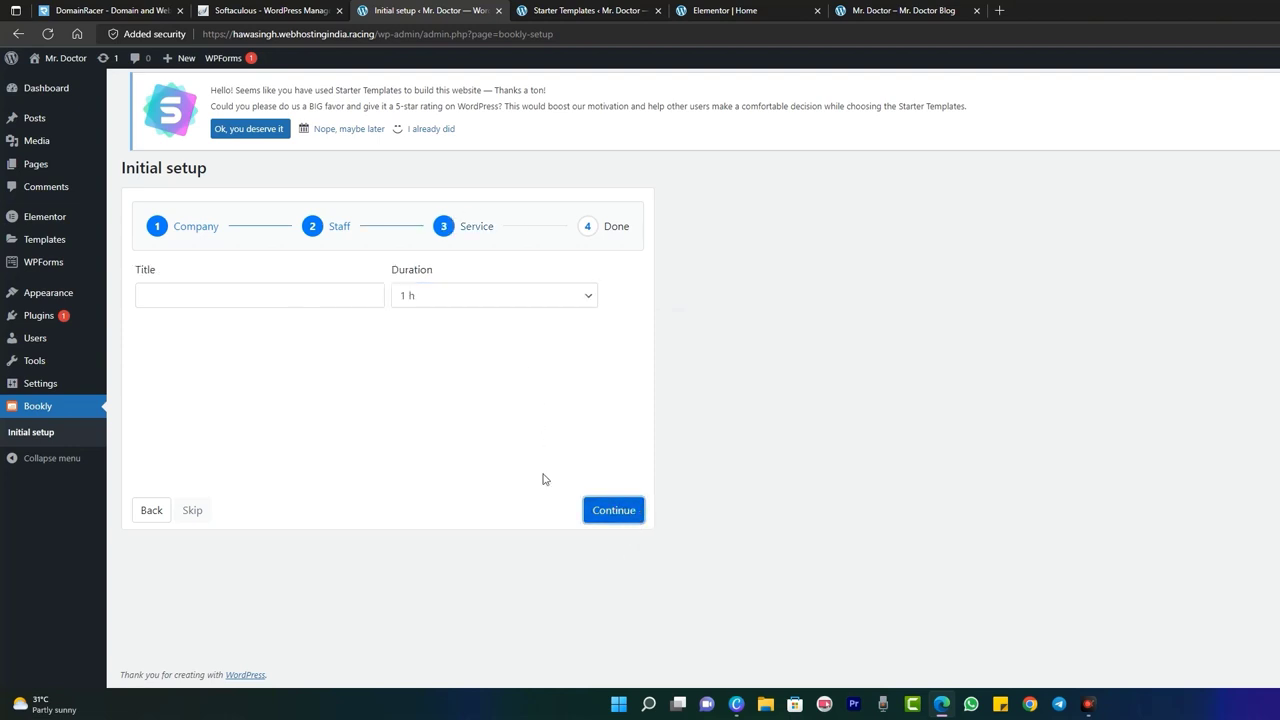
- Skip the Service step to finish the Bookly wizard and land on its Calendar
click(309, 299)
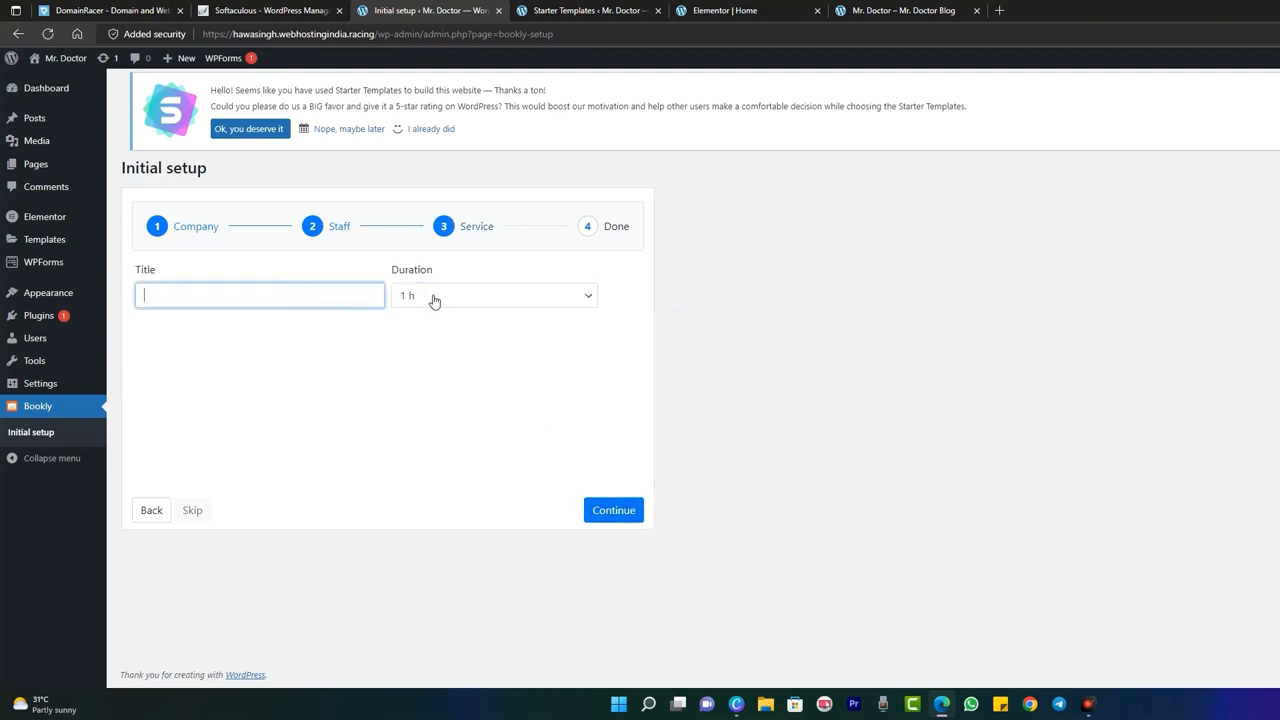
click(190, 514)
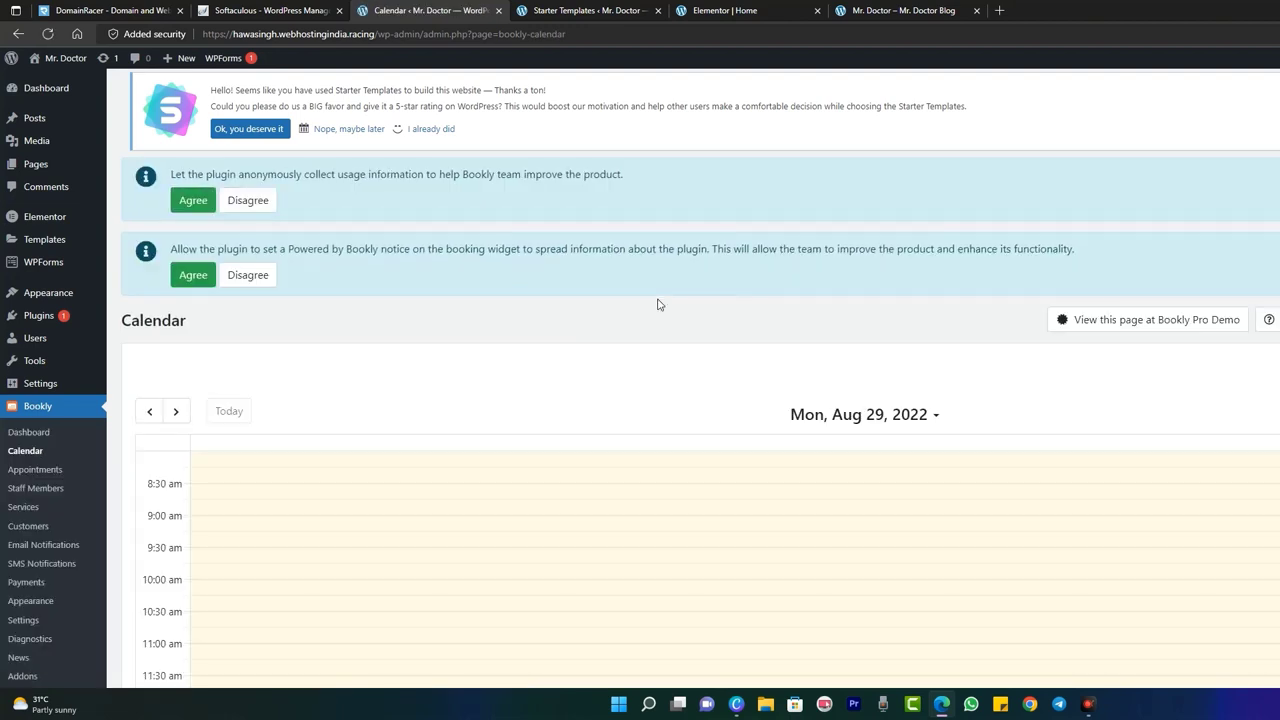
- Agree to the usage-data and Powered by Bookly notices, then switch to the homepage tab
click(192, 202)
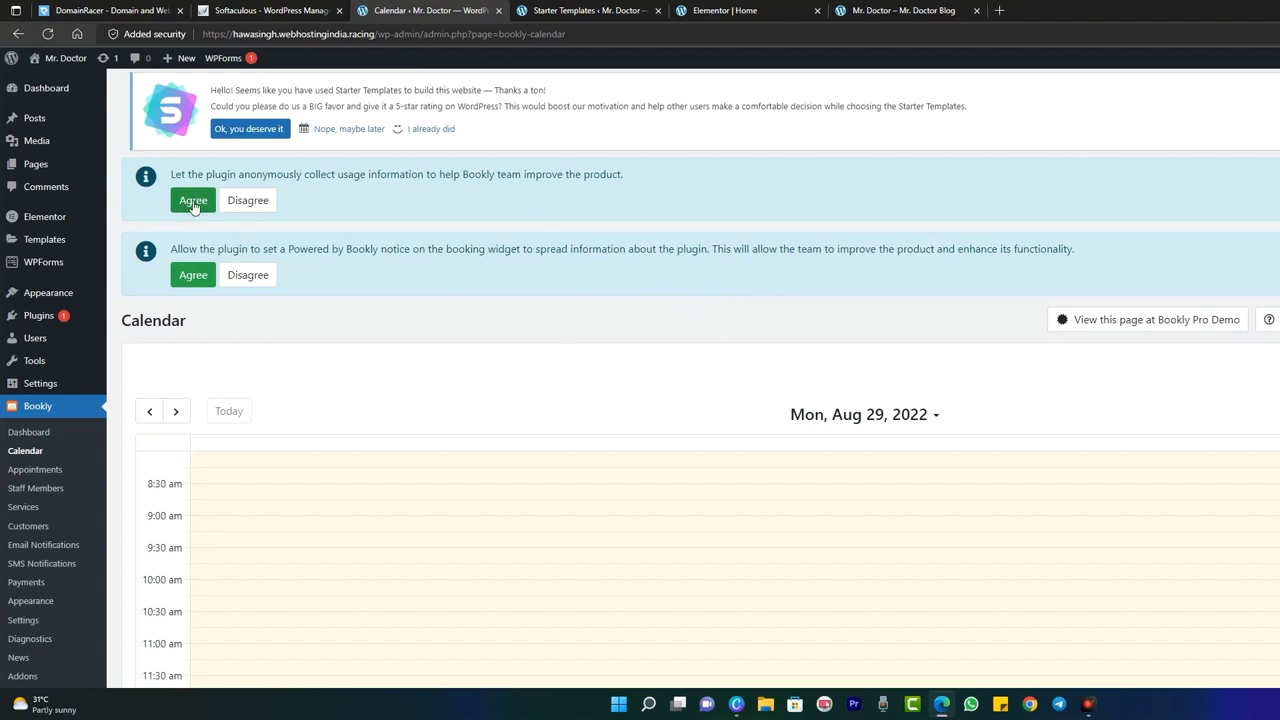
click(194, 278)
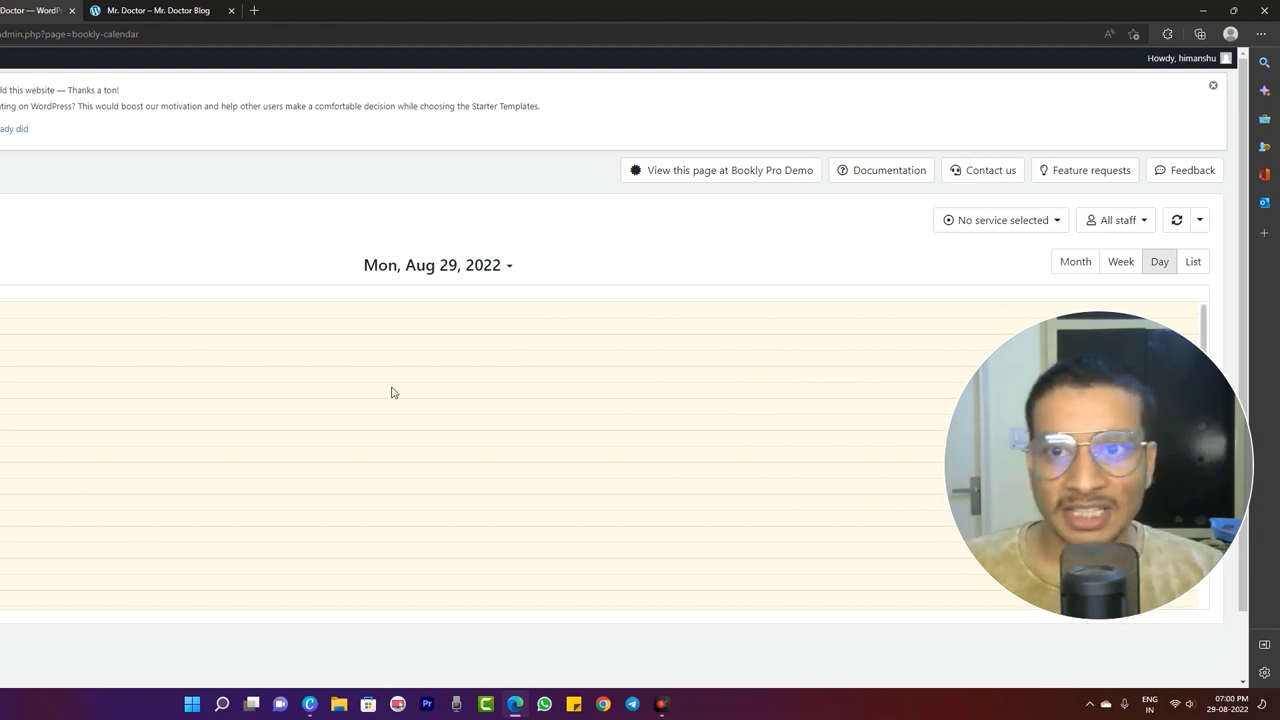
click(124, 9)
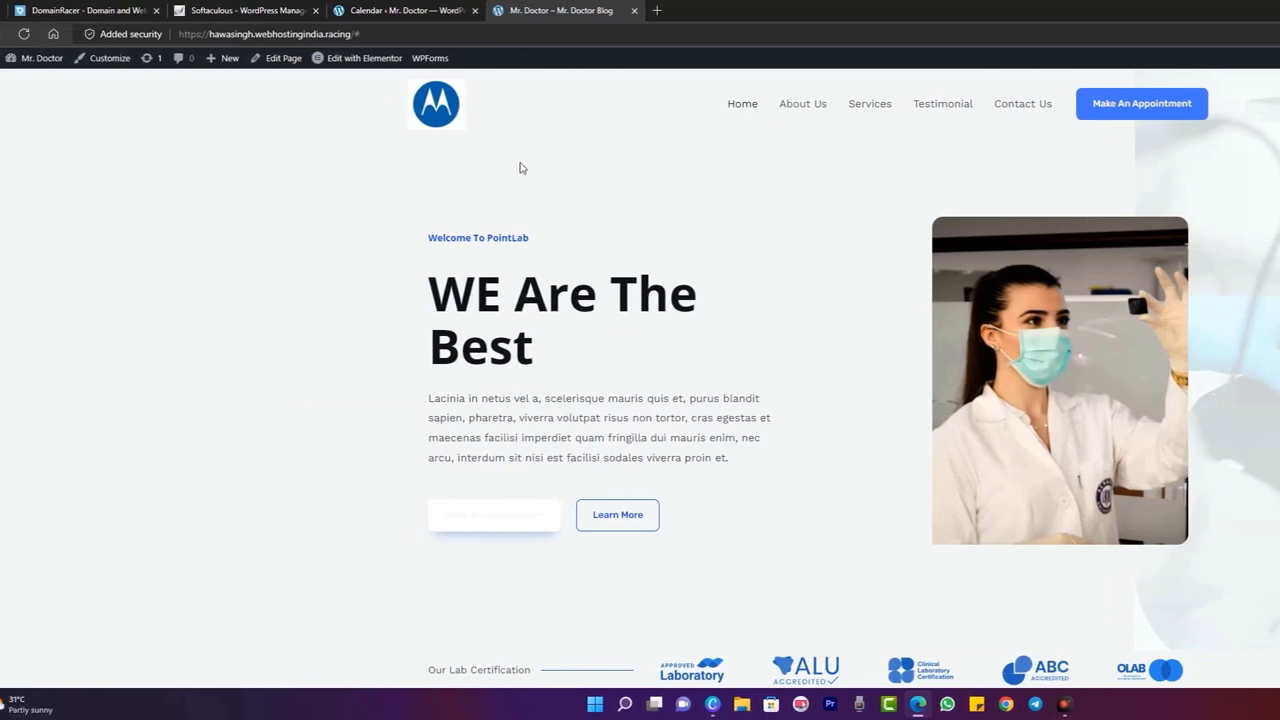
- Create a new page from the admin bar's + New menu
mouse_move(380, 58)
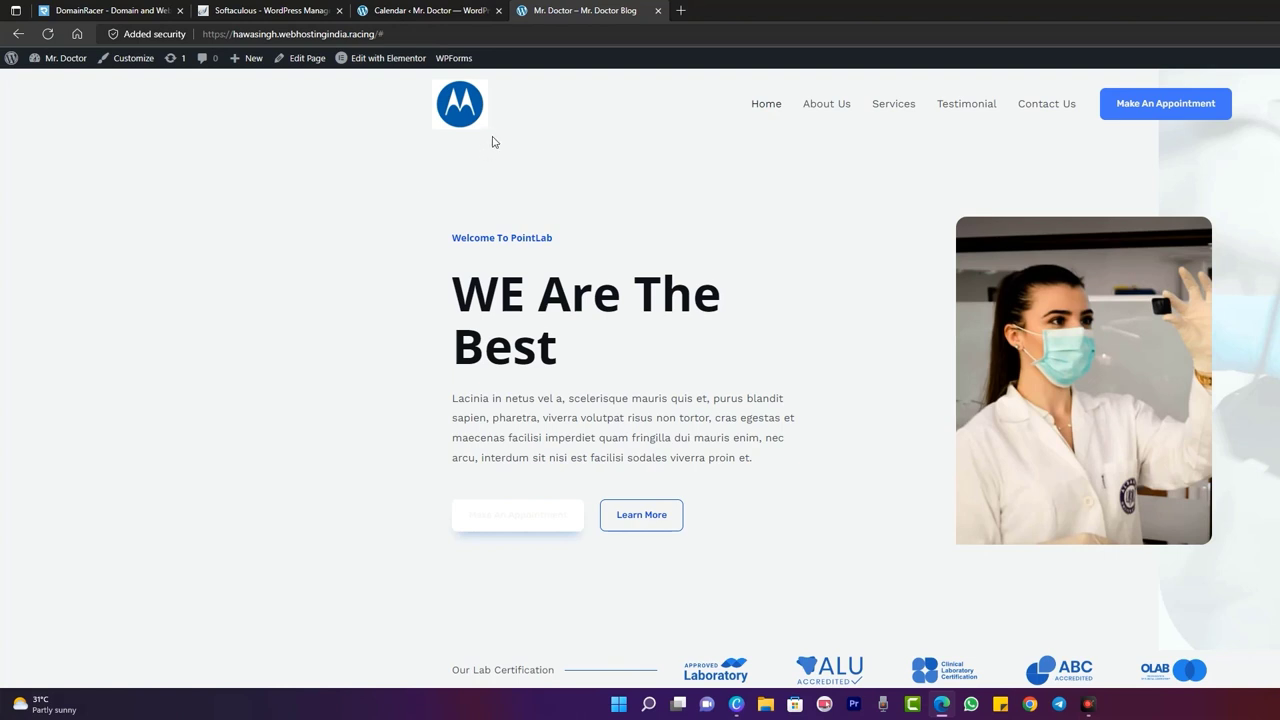
mouse_move(256, 68)
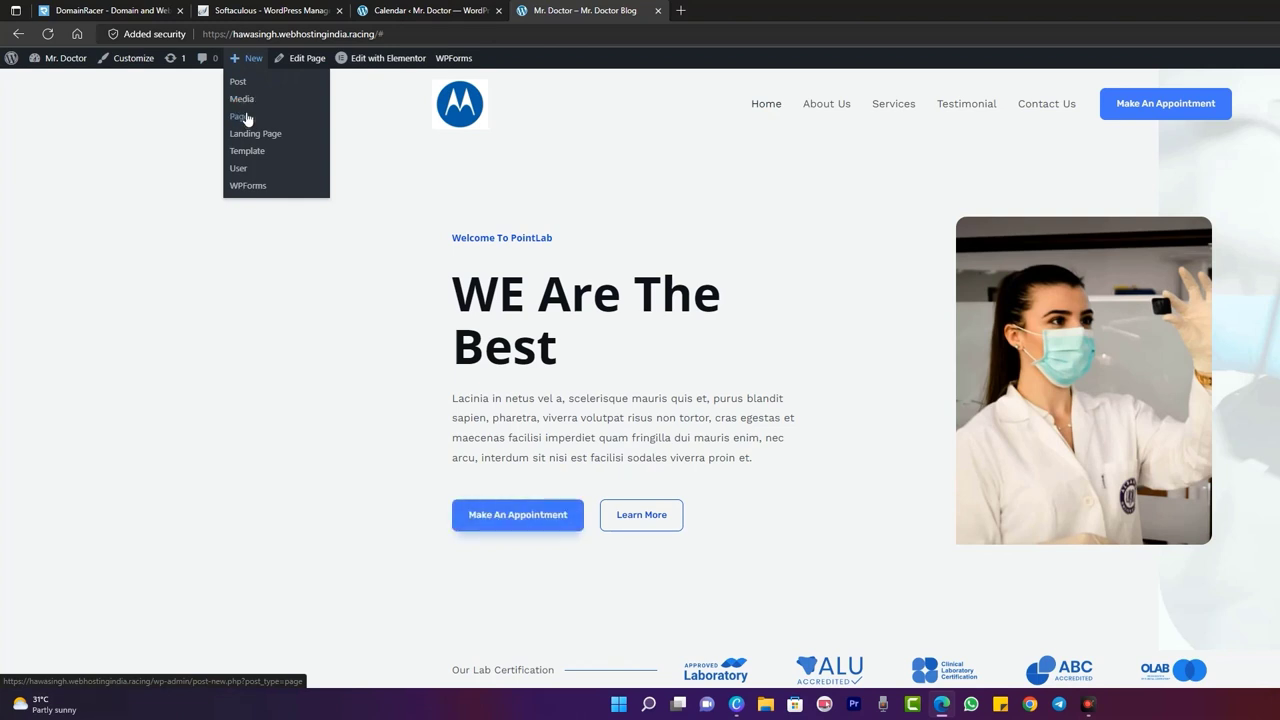
click(240, 117)
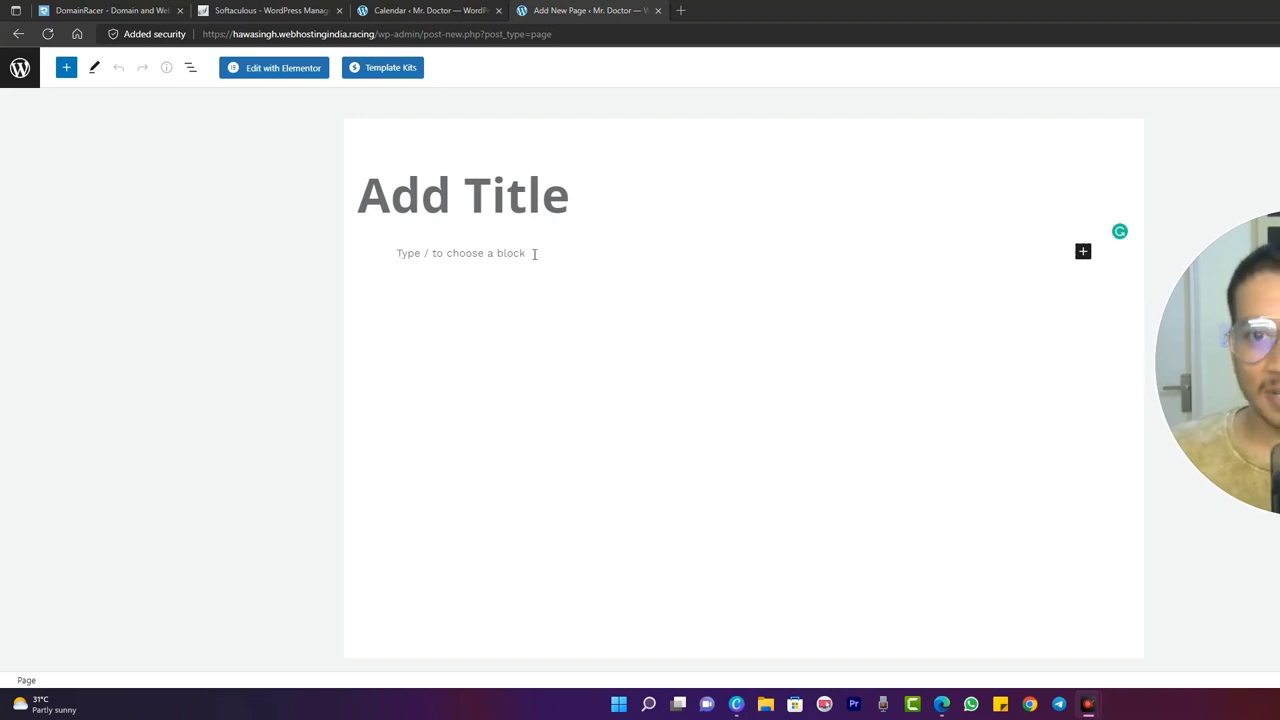
- Title the page 'Book Appointment' and insert the Bookly - Booking form block
click(534, 207)
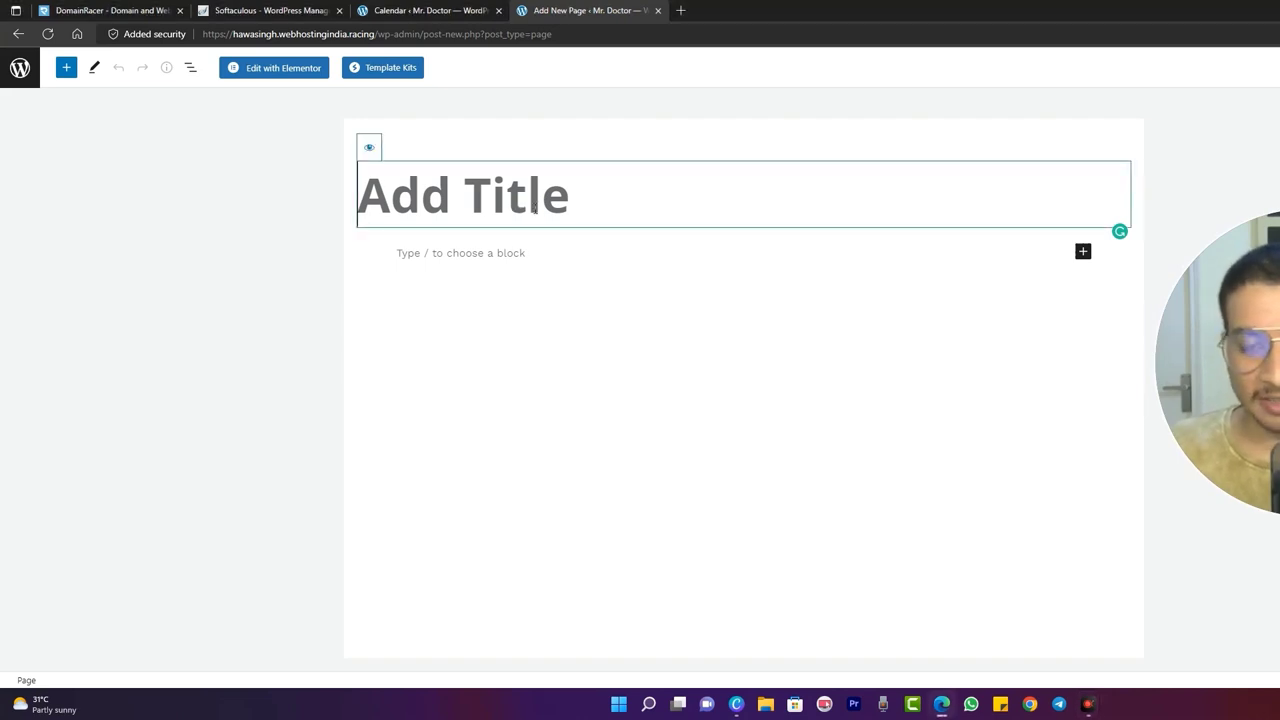
text(Book App)
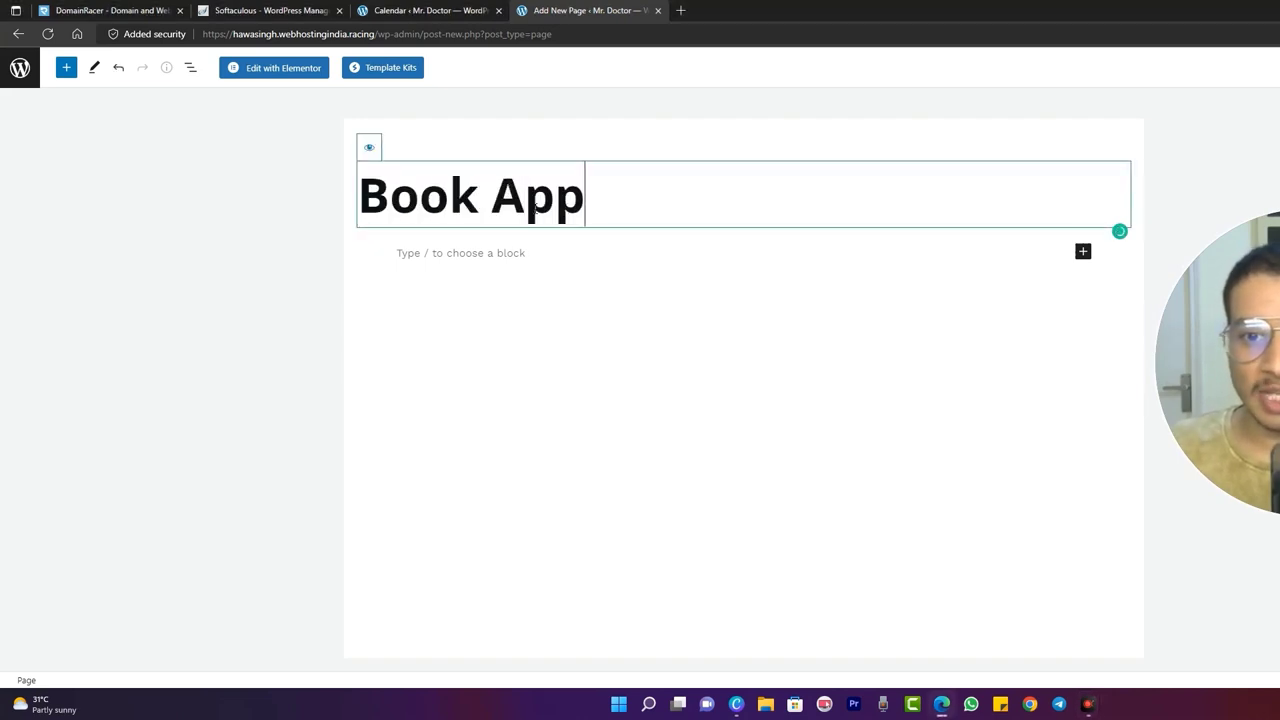
text(ointment)
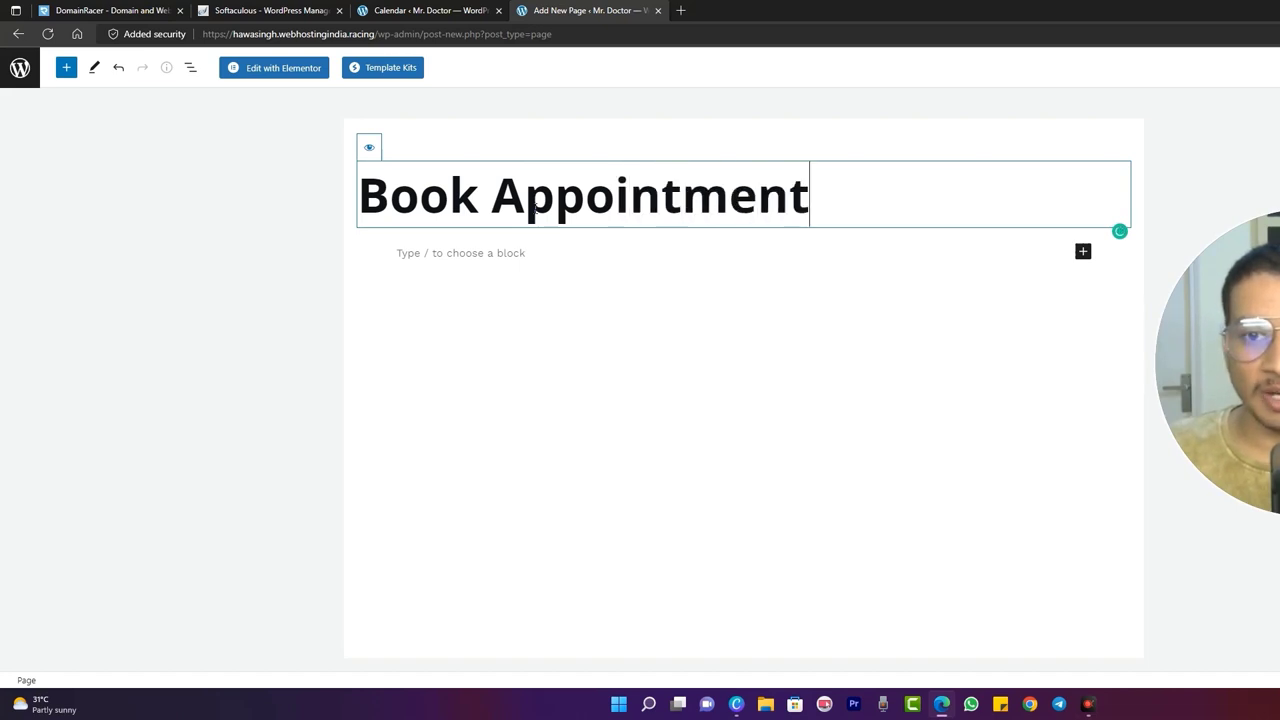
click(515, 257)
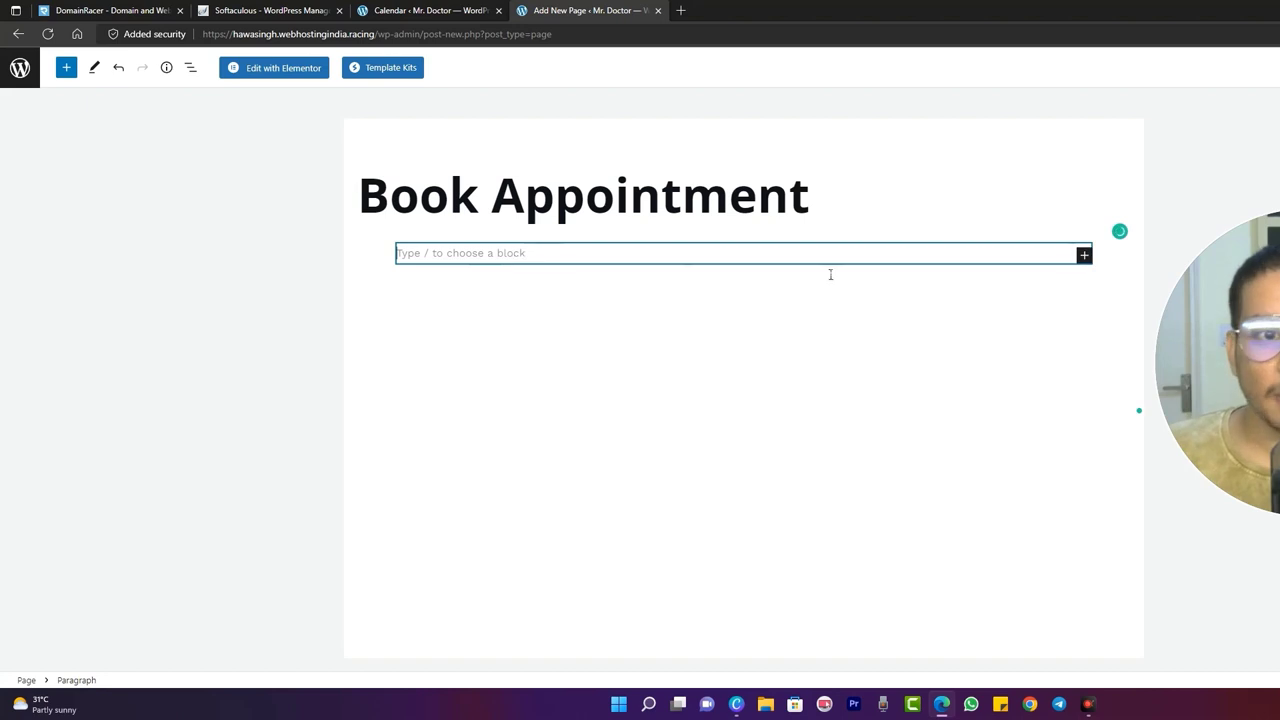
click(1084, 255)
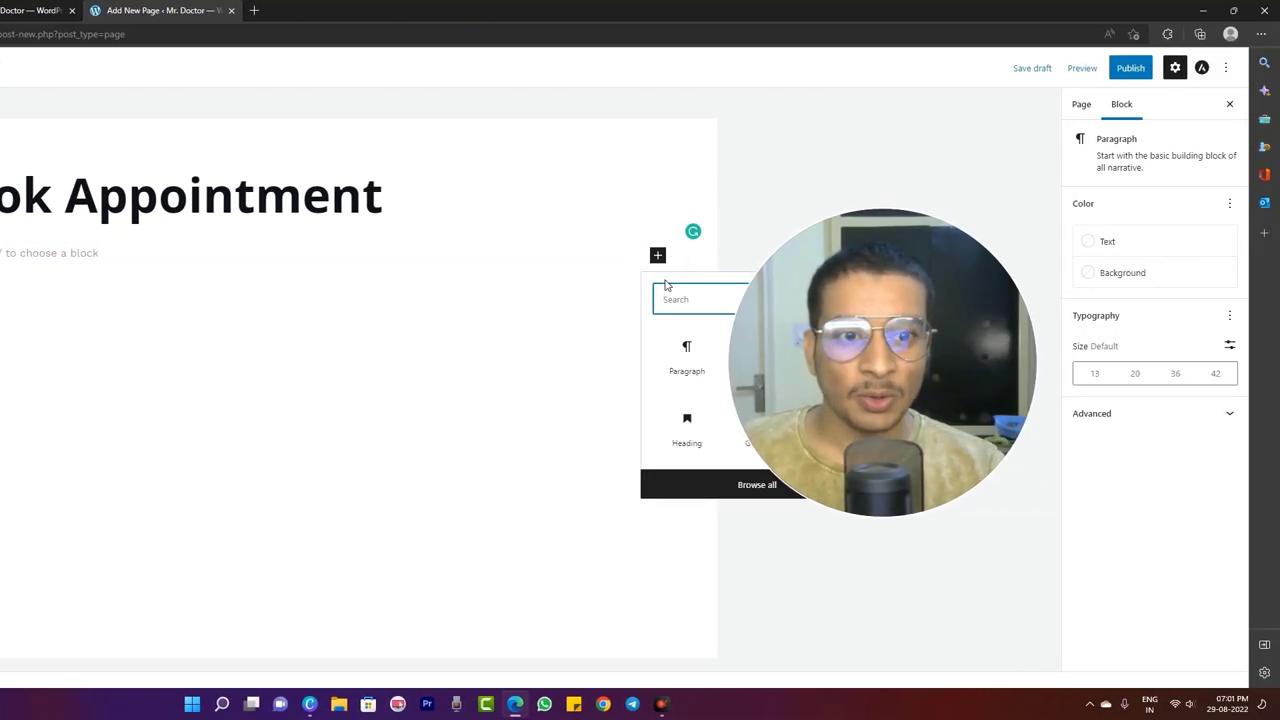
click(900, 338)
drag(900, 338, 876, 287)
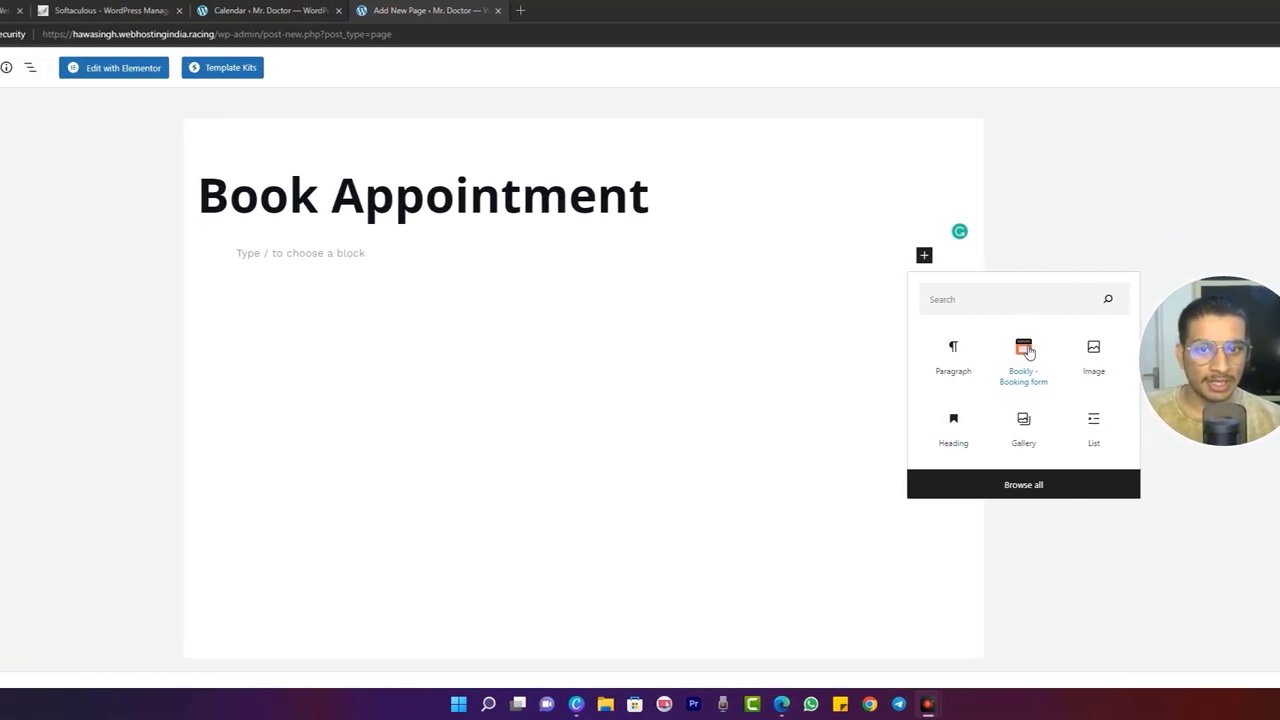
click(760, 349)
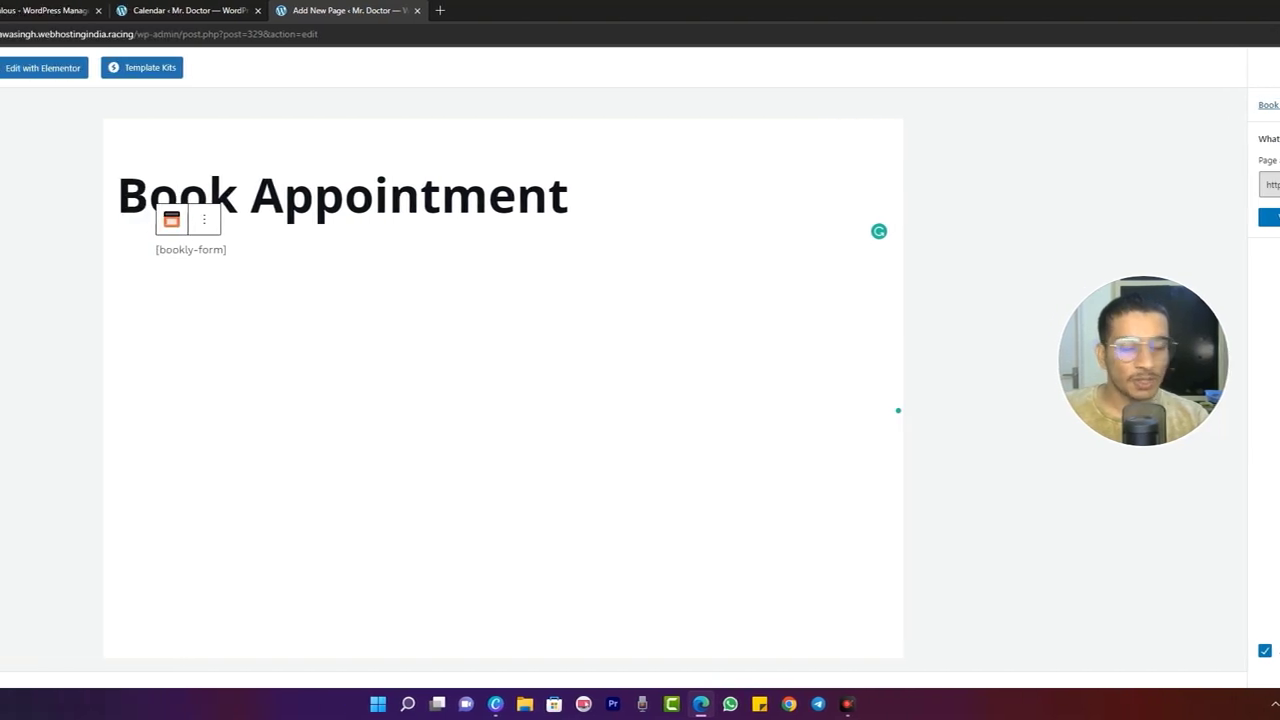
- Glance at the Bookly calendar, then return to the site's home page
click(400, 8)
click(586, 9)
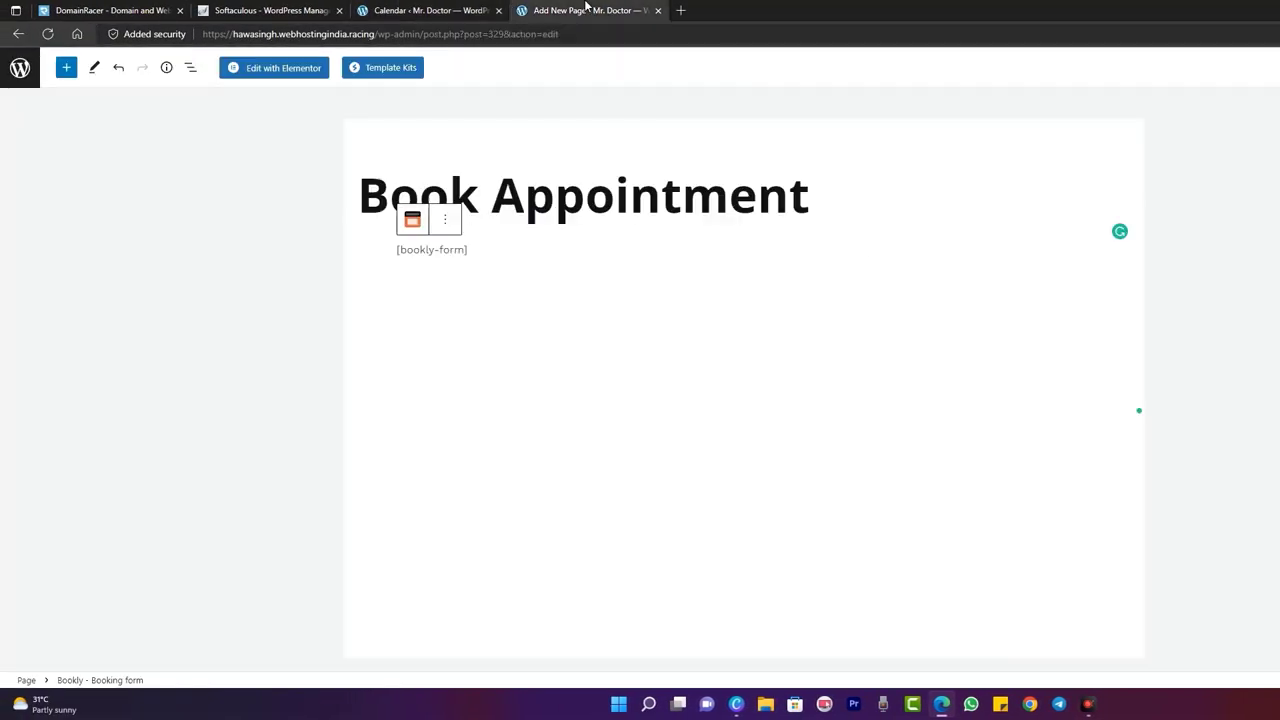
click(26, 33)
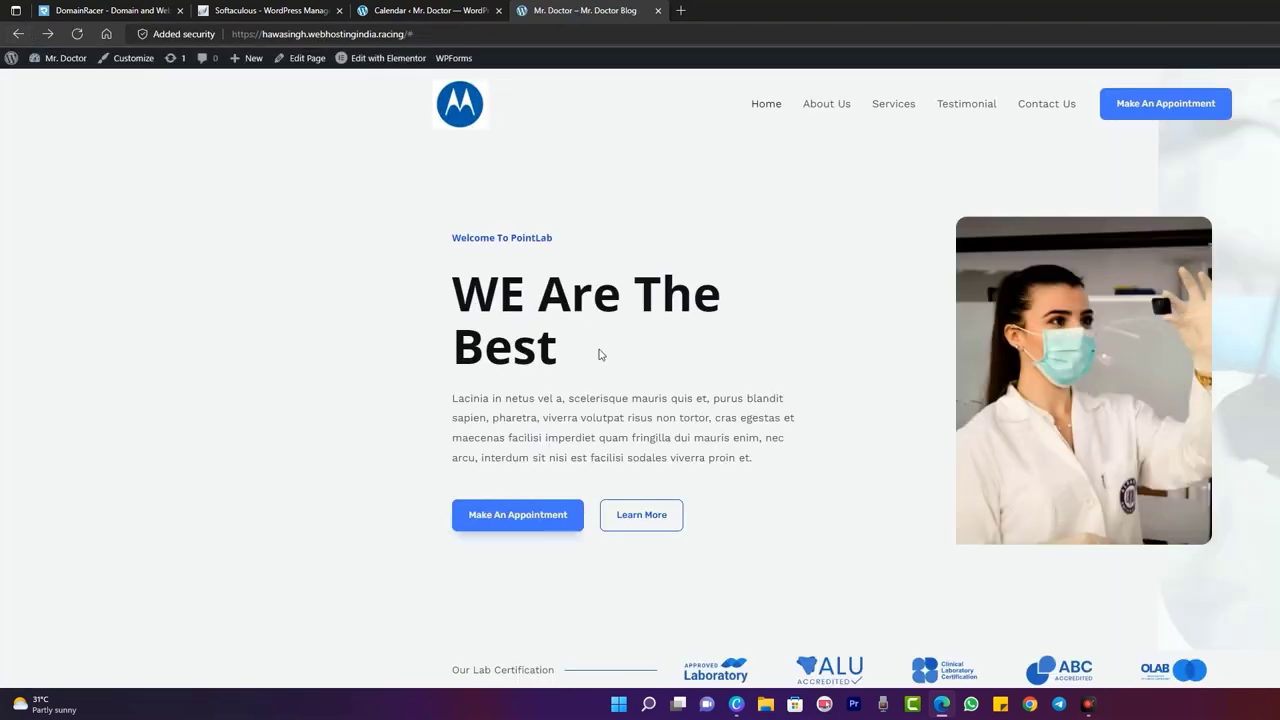
- Open the PointLab home page for editing in Elementor
click(390, 62)
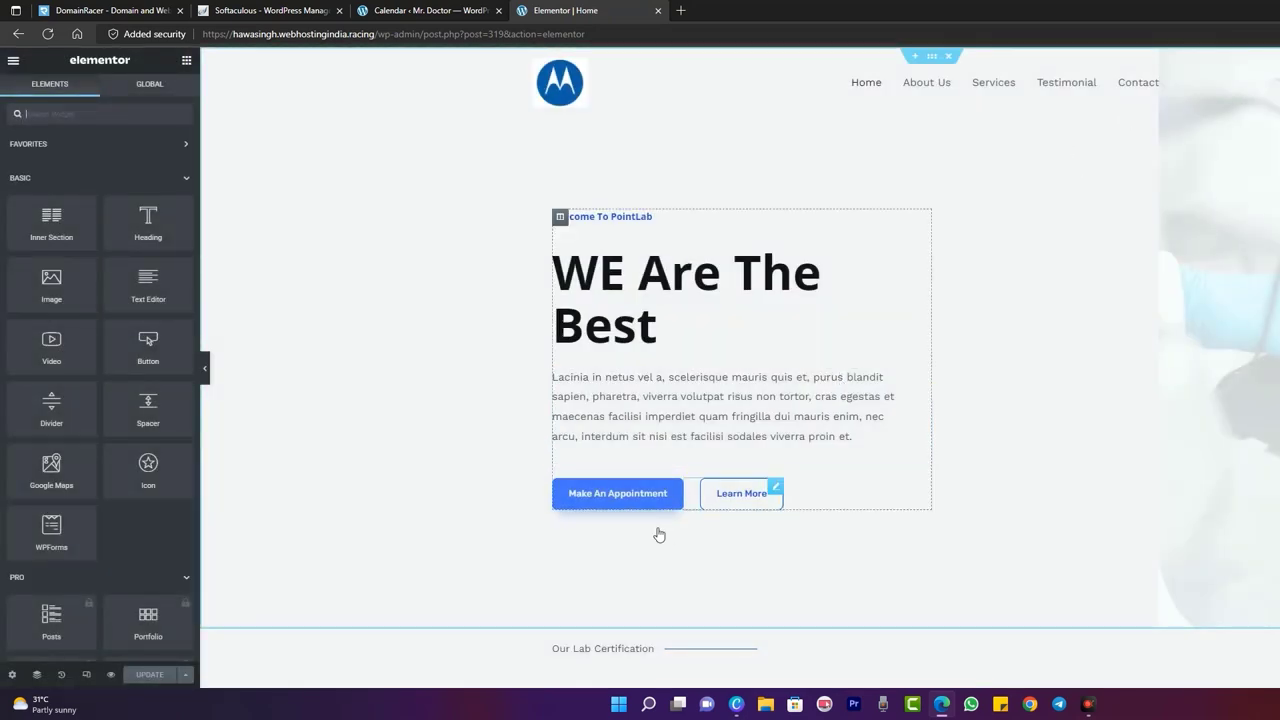
- Replace the hero Make An Appointment button's # link with the book-appointment page URL
click(623, 503)
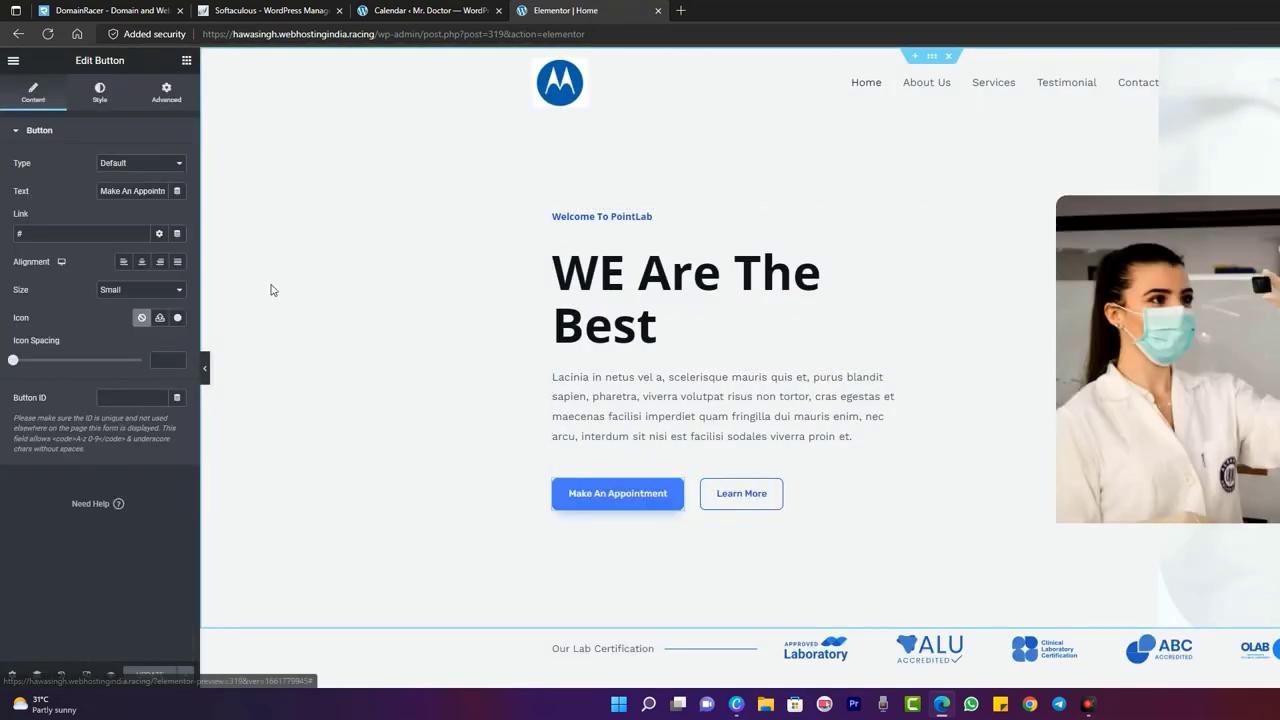
click(85, 236)
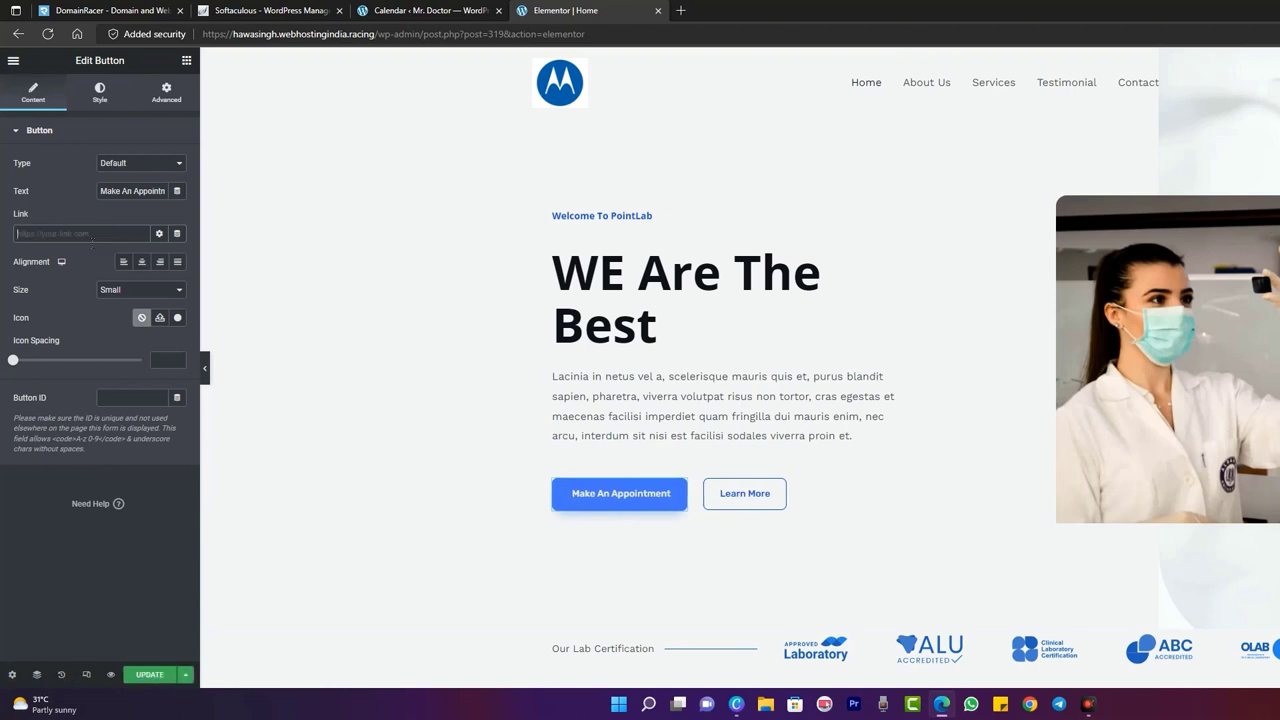
key(BackSpace)
key(ctrl+v)
text(/)
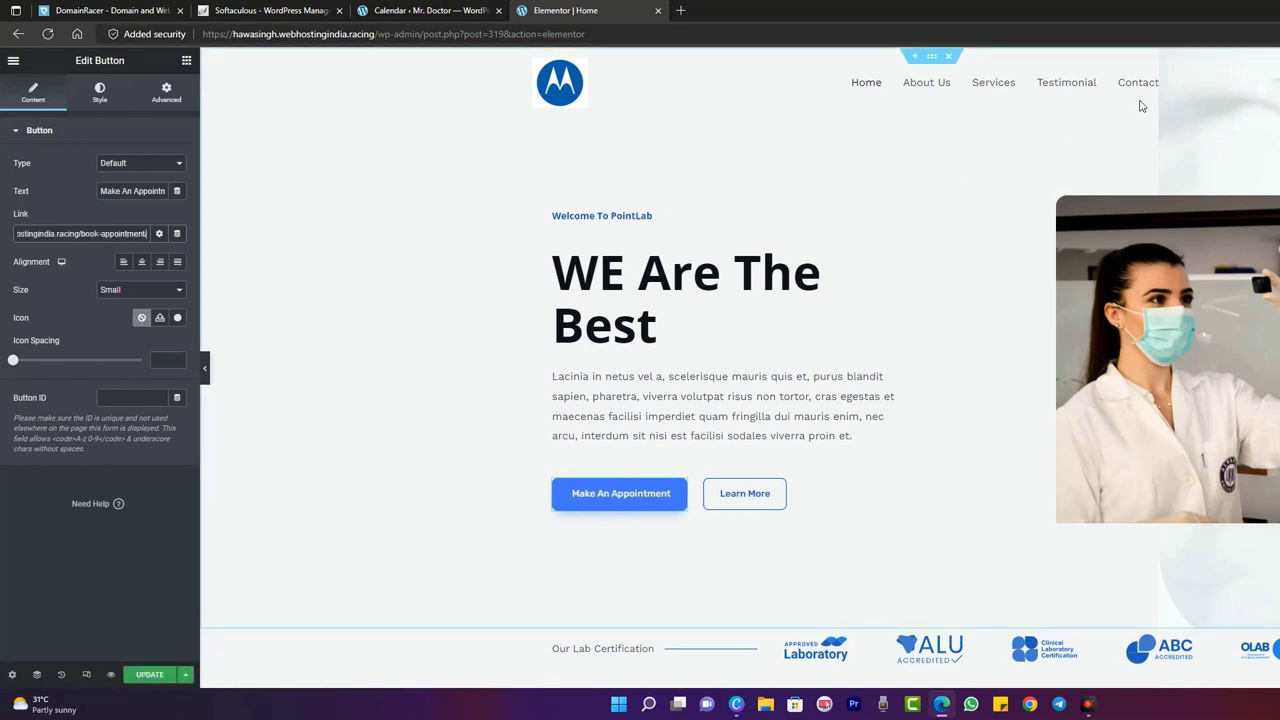
click(960, 137)
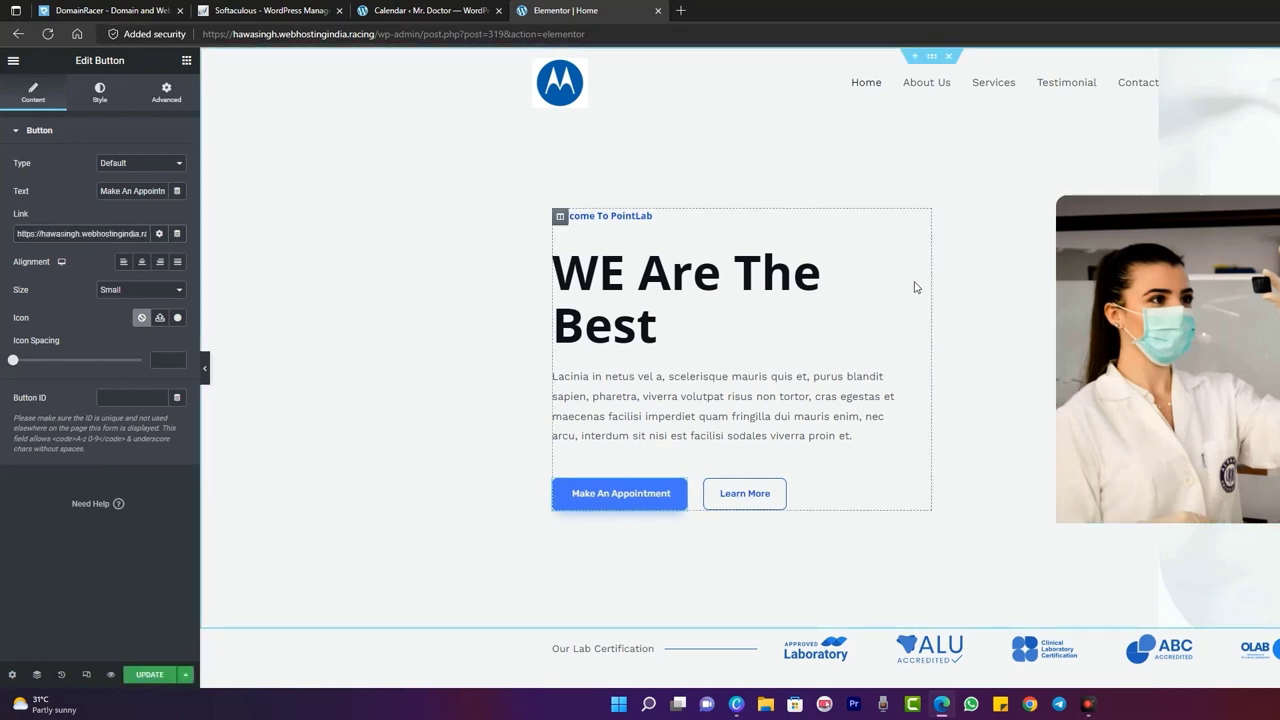
- Point the lower Make An Appointment button to book-appointment too, and update the home page
scroll(914, 286, down, 5)
scroll(900, 285, up, 5)
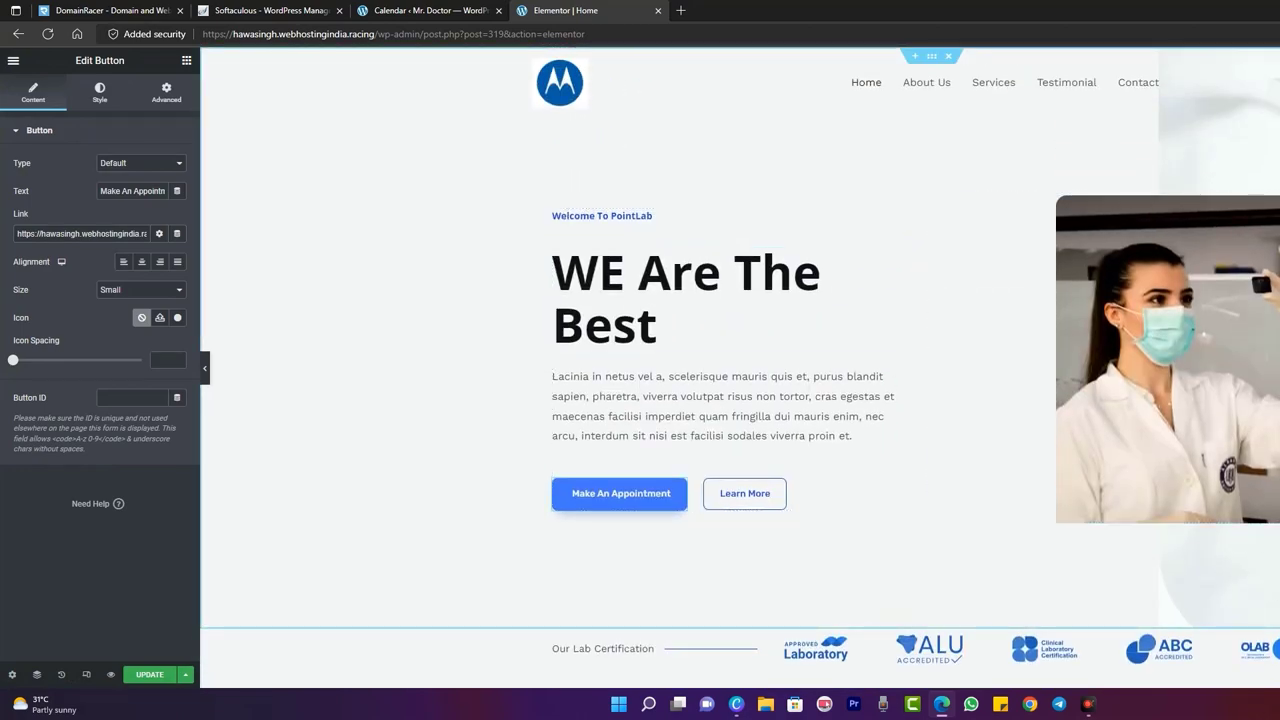
scroll(888, 340, down, 10)
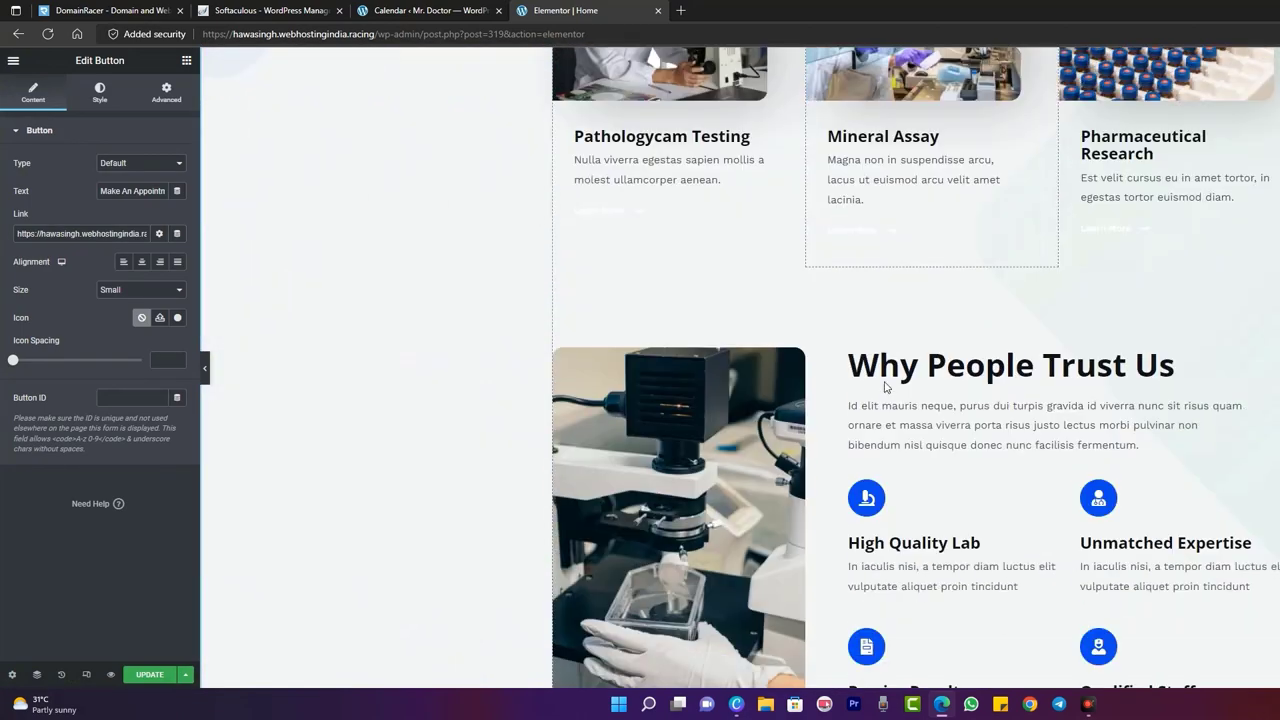
scroll(886, 387, down, 10)
scroll(891, 386, up, 4)
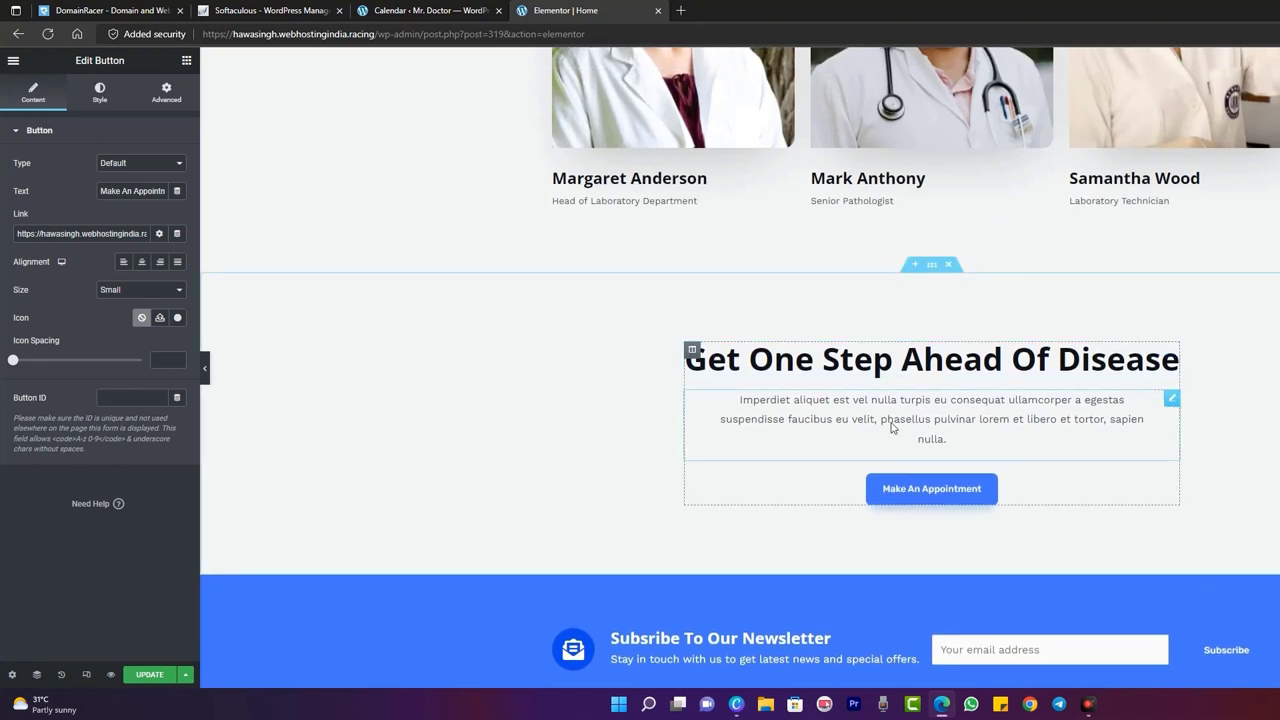
click(908, 490)
double_click(66, 239)
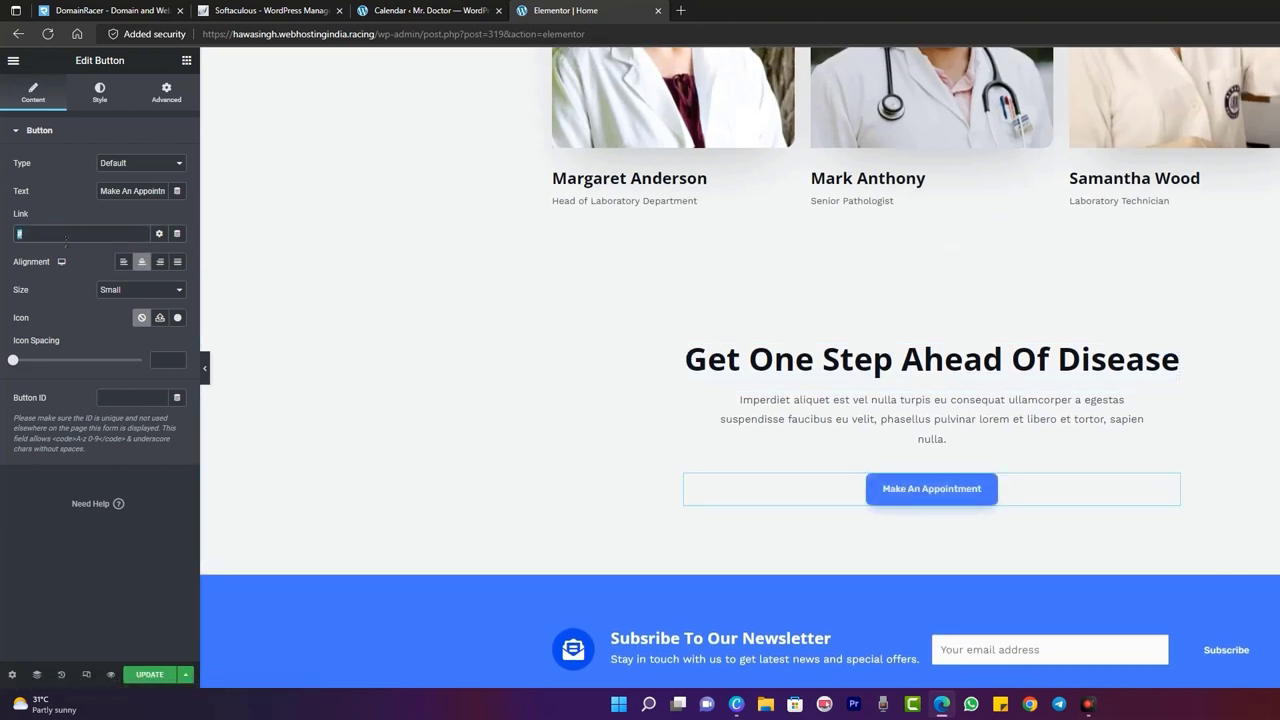
key(ctrl+v)
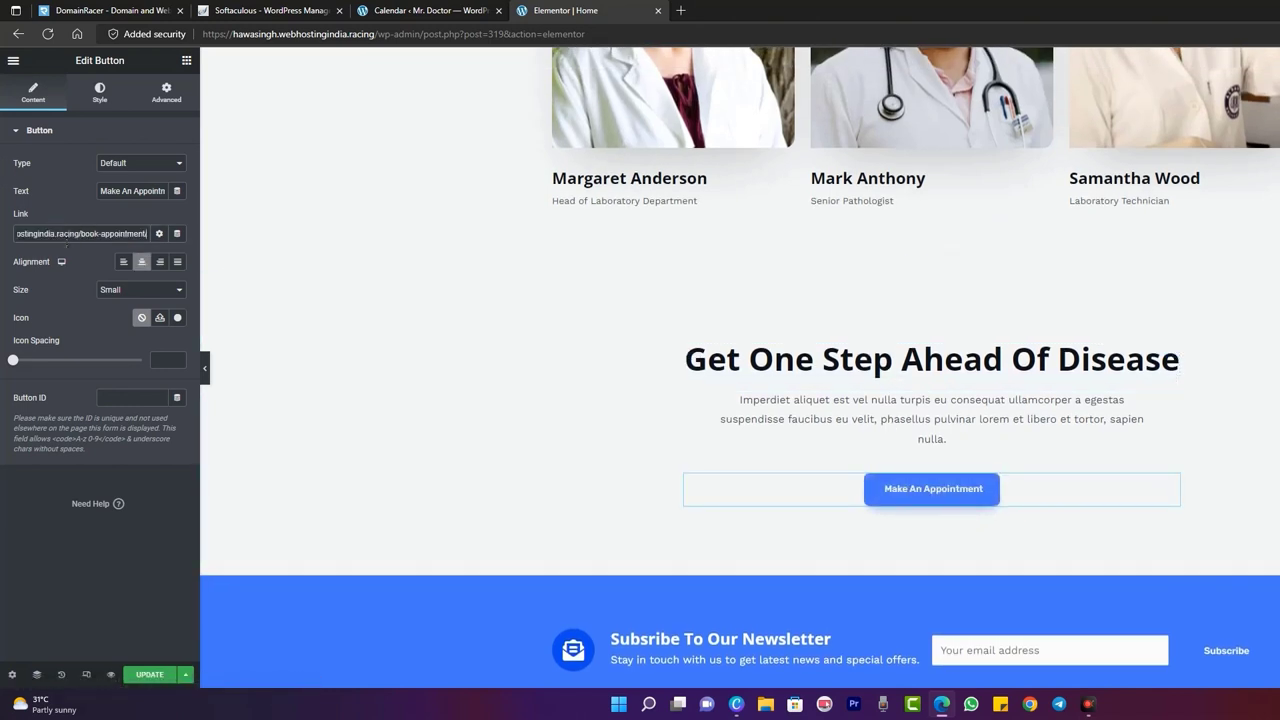
click(155, 675)
click(157, 679)
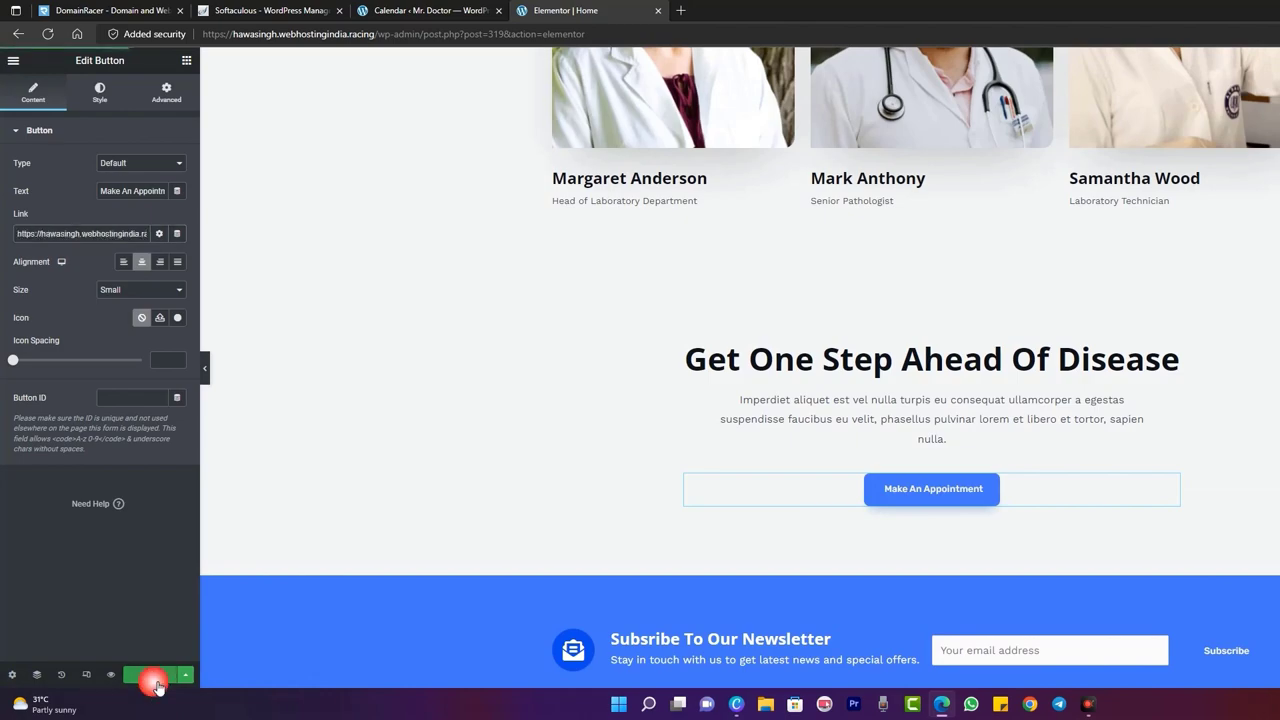
scroll(478, 358, up, 20)
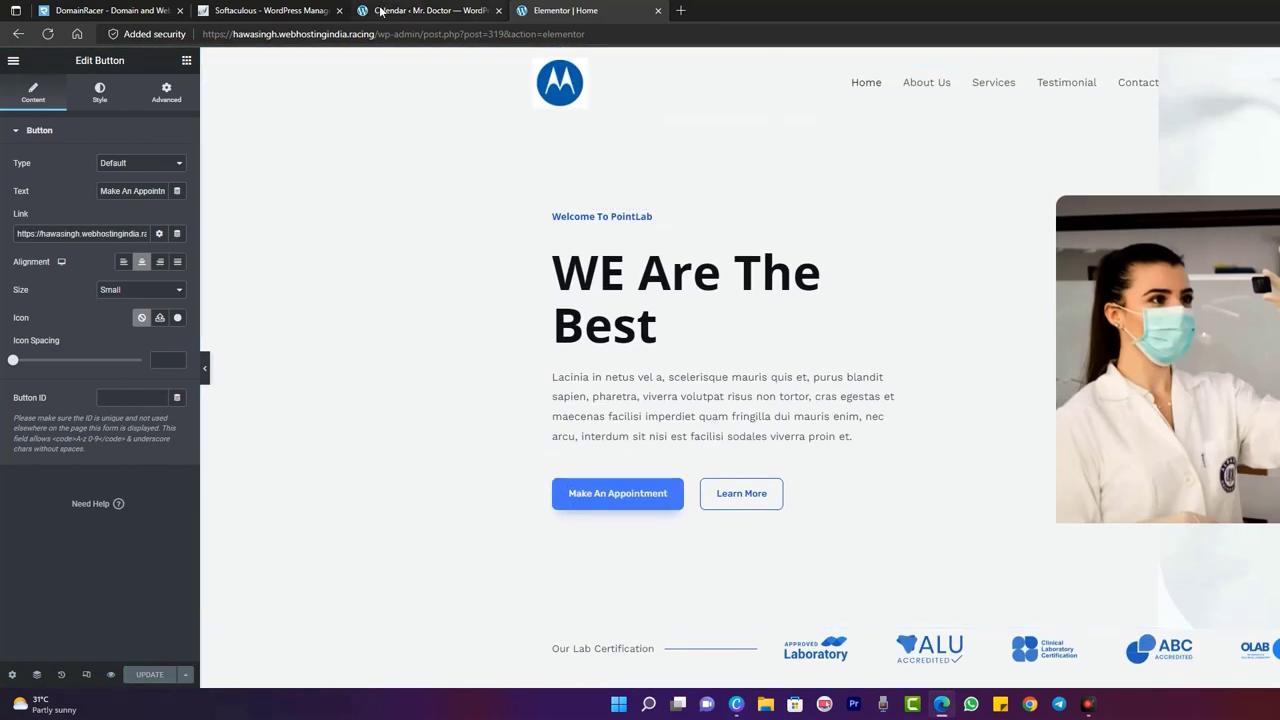
click(382, 12)
- Visit the live site and confirm Make An Appointment opens the Book Appointment booking form
mouse_move(62, 65)
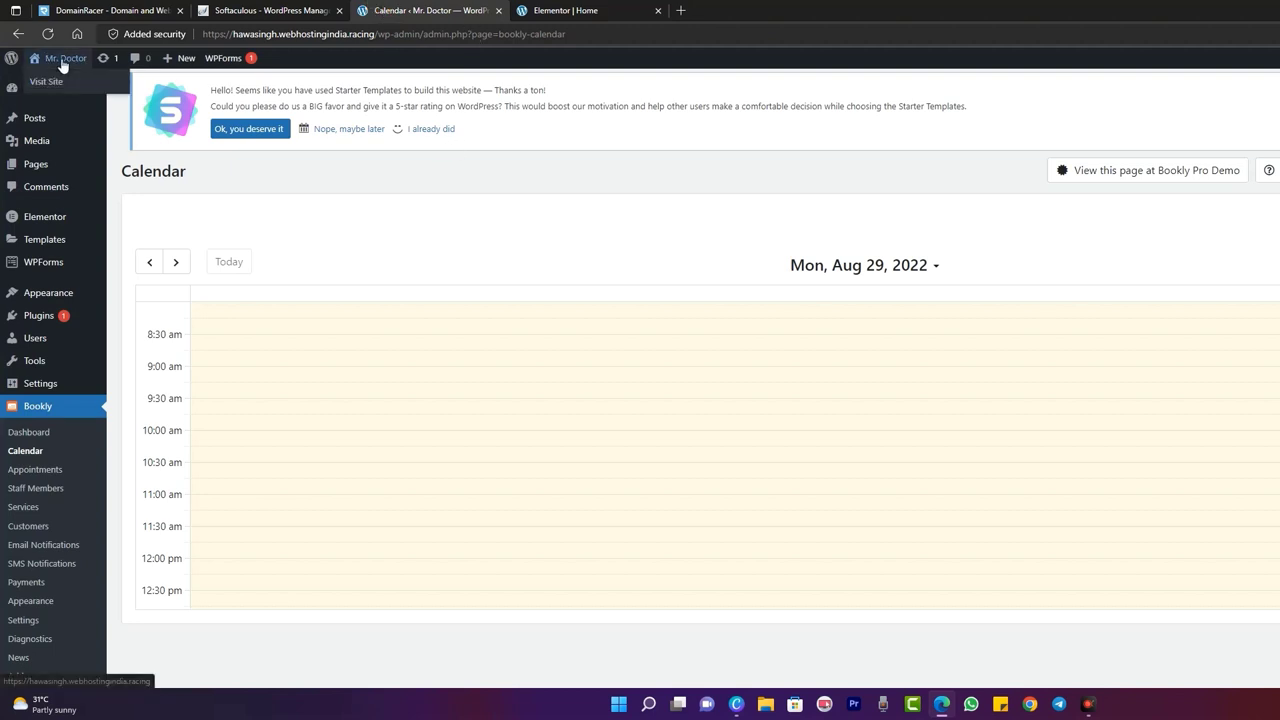
click(22, 62)
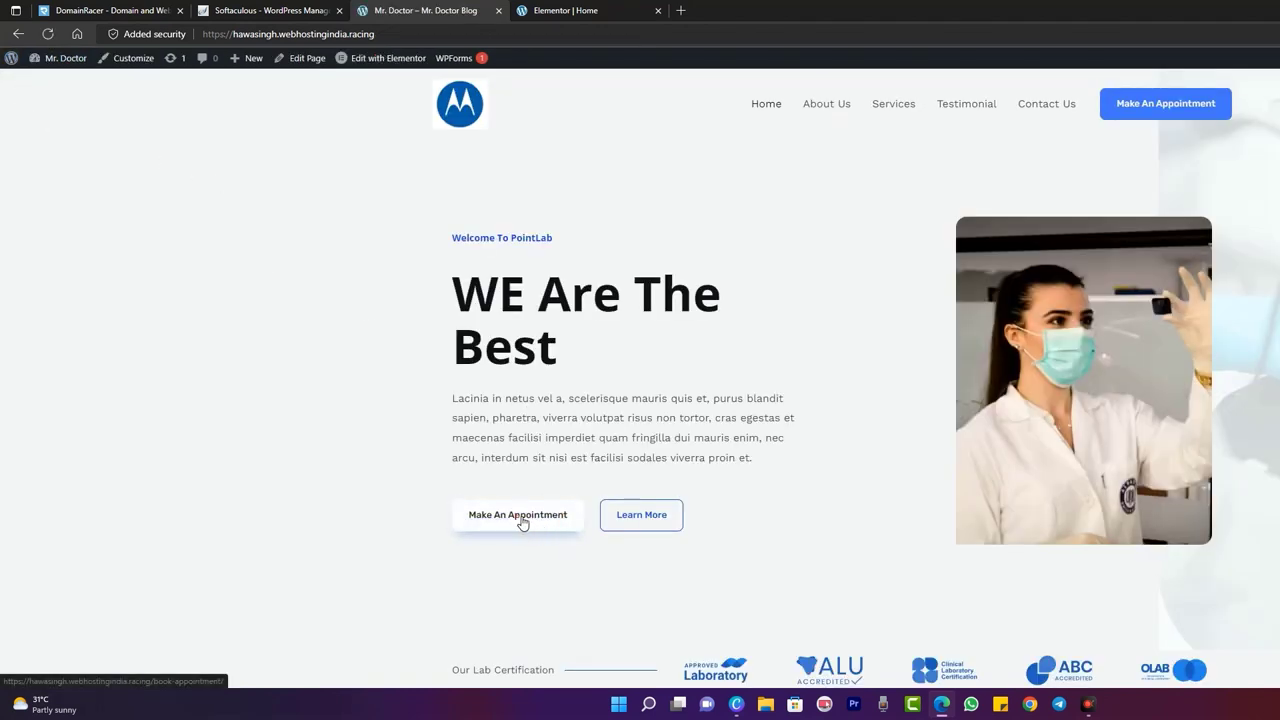
click(521, 522)
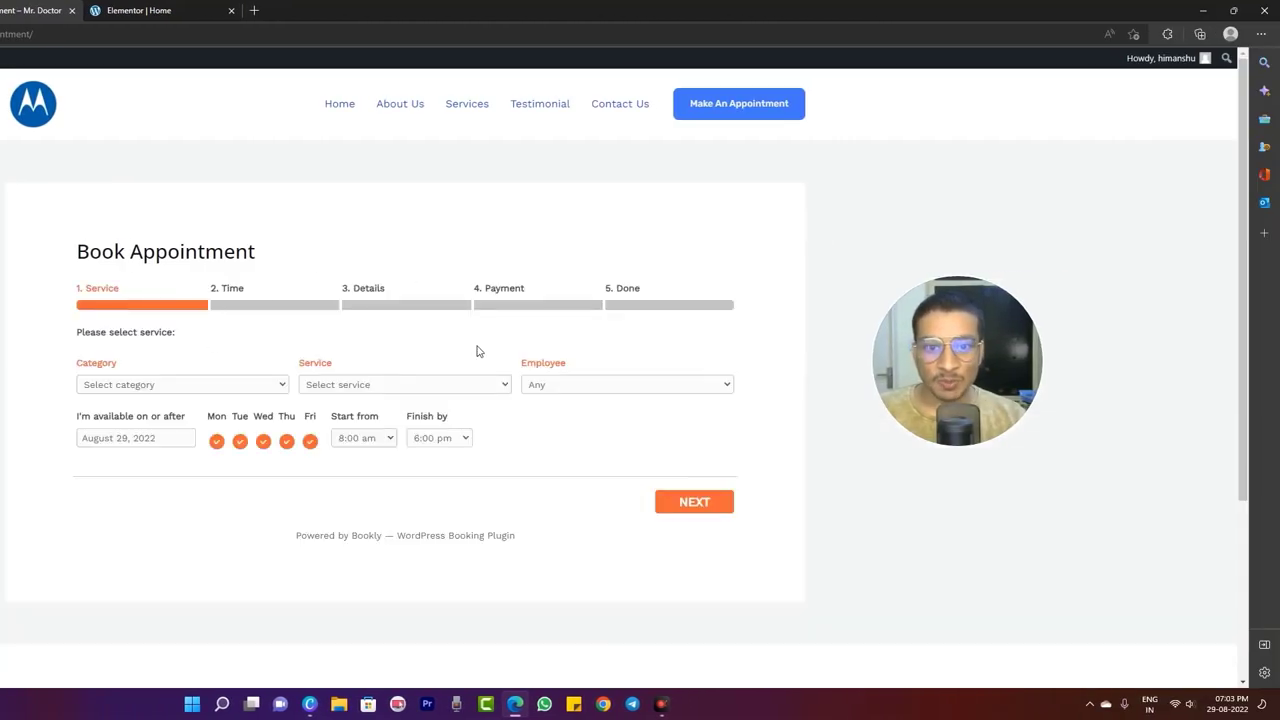
- Try the booking form's Category, date, Start from and Finish by fields, leaving finish at 6:00 pm
click(130, 387)
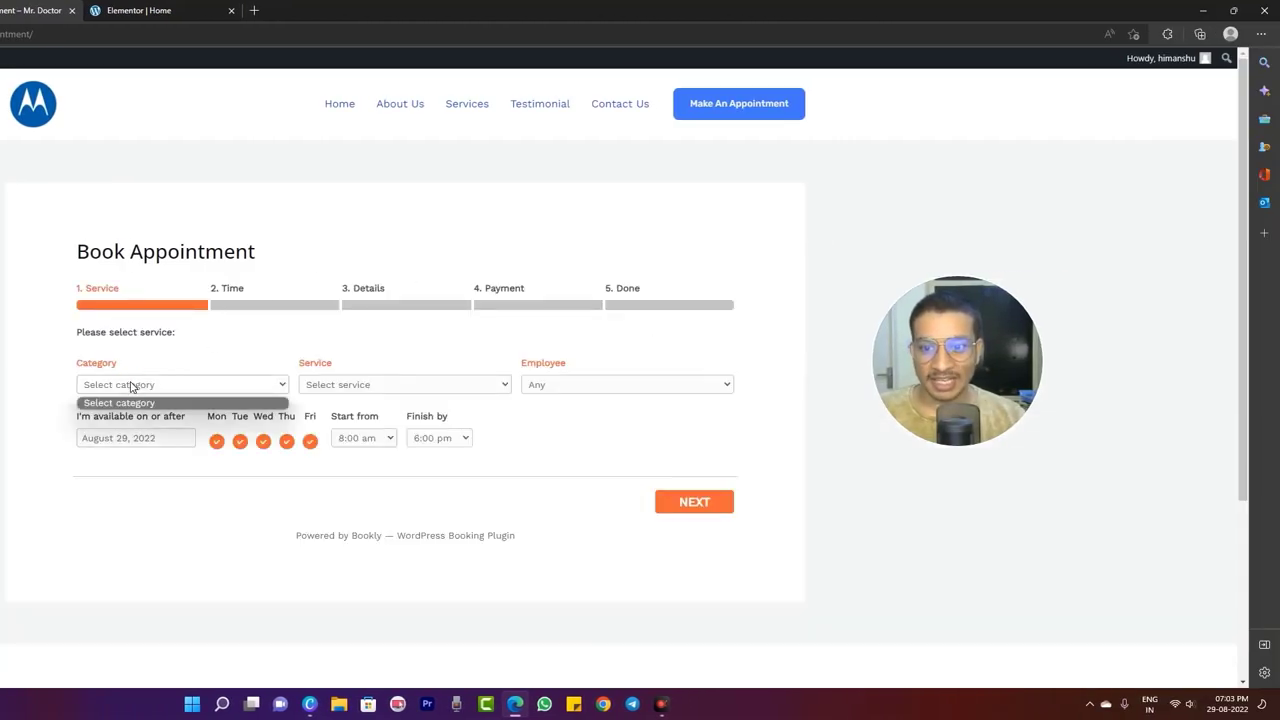
click(130, 387)
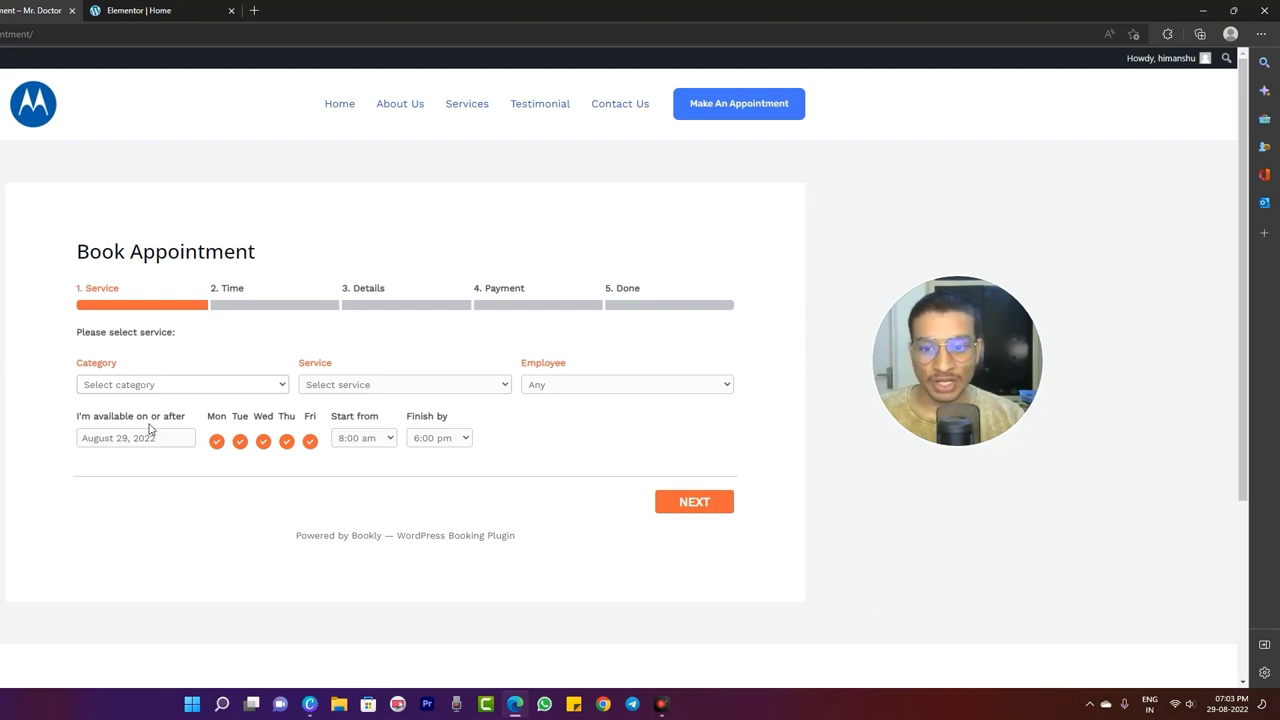
click(150, 432)
click(376, 470)
click(380, 440)
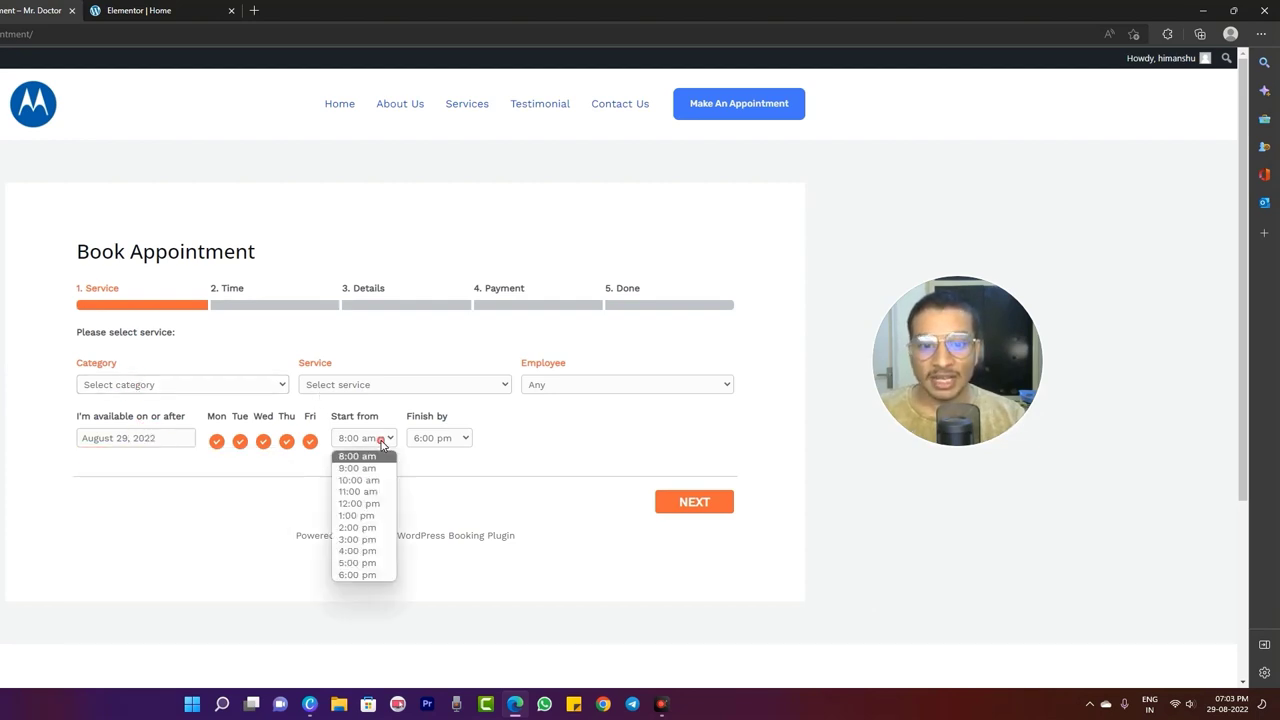
click(468, 438)
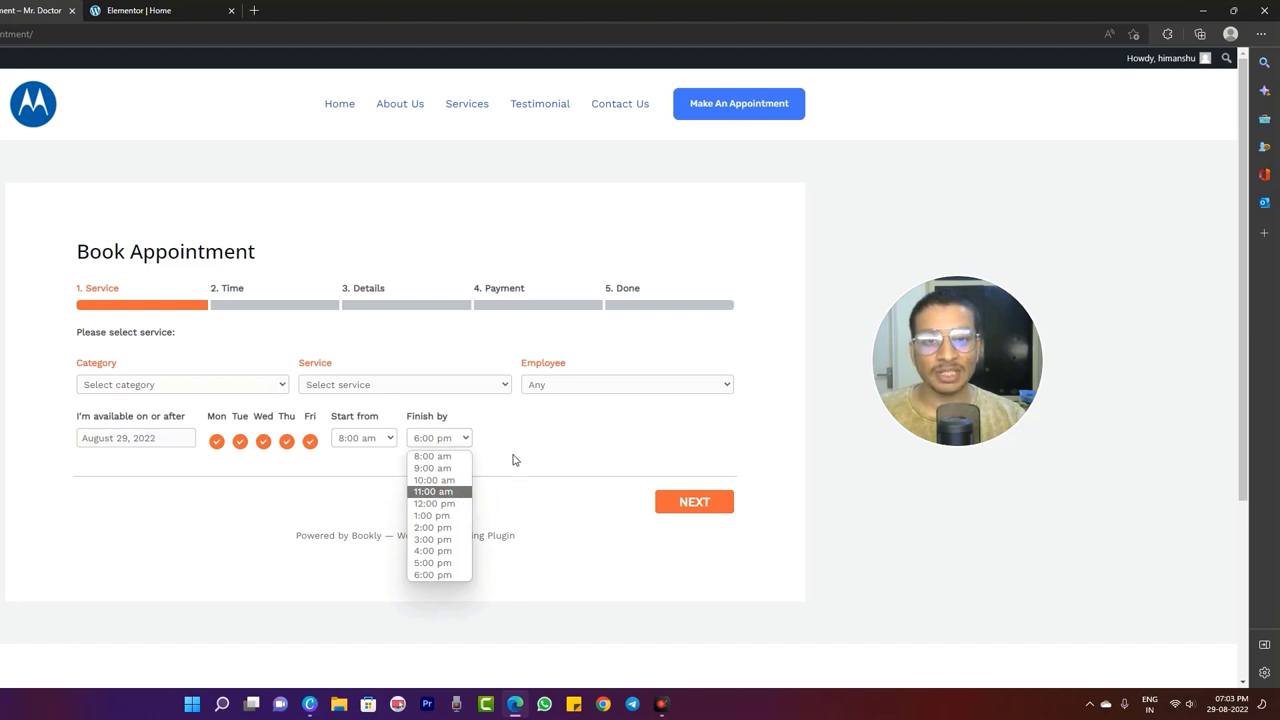
click(472, 410)
- Check the Service and Employee choices, then return to the PointLab home page
click(420, 388)
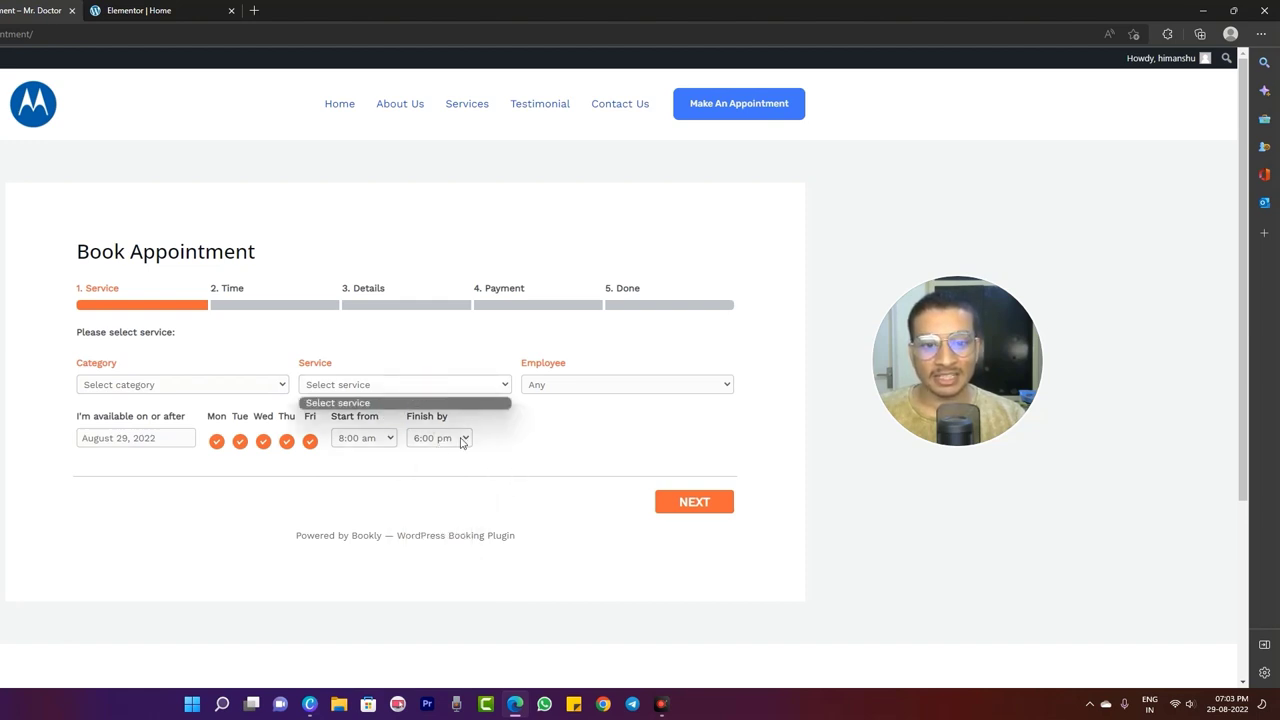
click(555, 388)
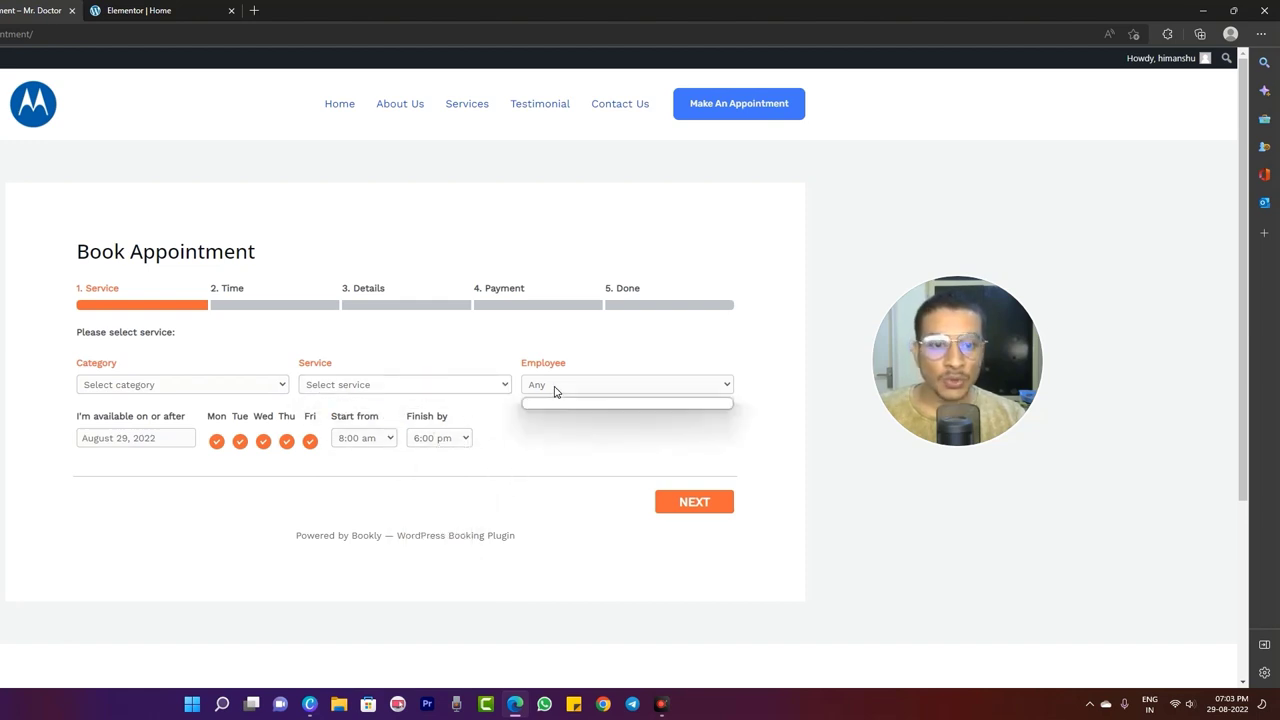
click(316, 329)
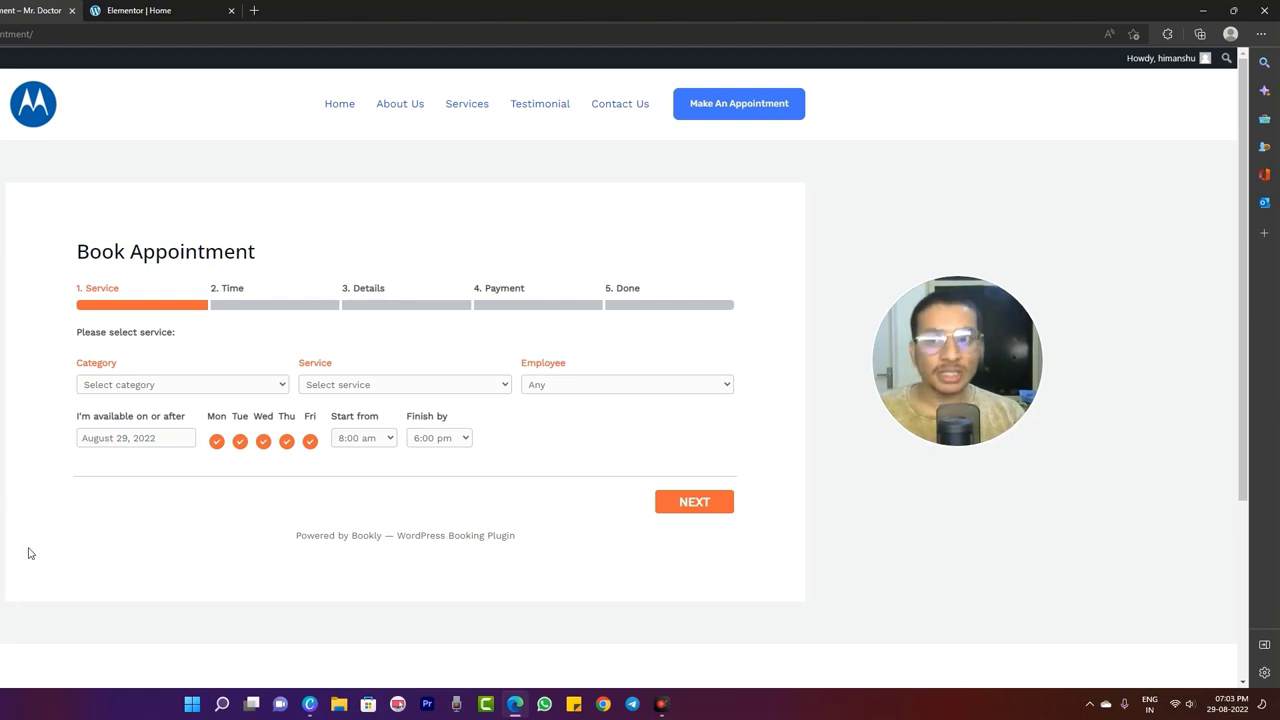
click(45, 120)
scroll(323, 371, down, 10)
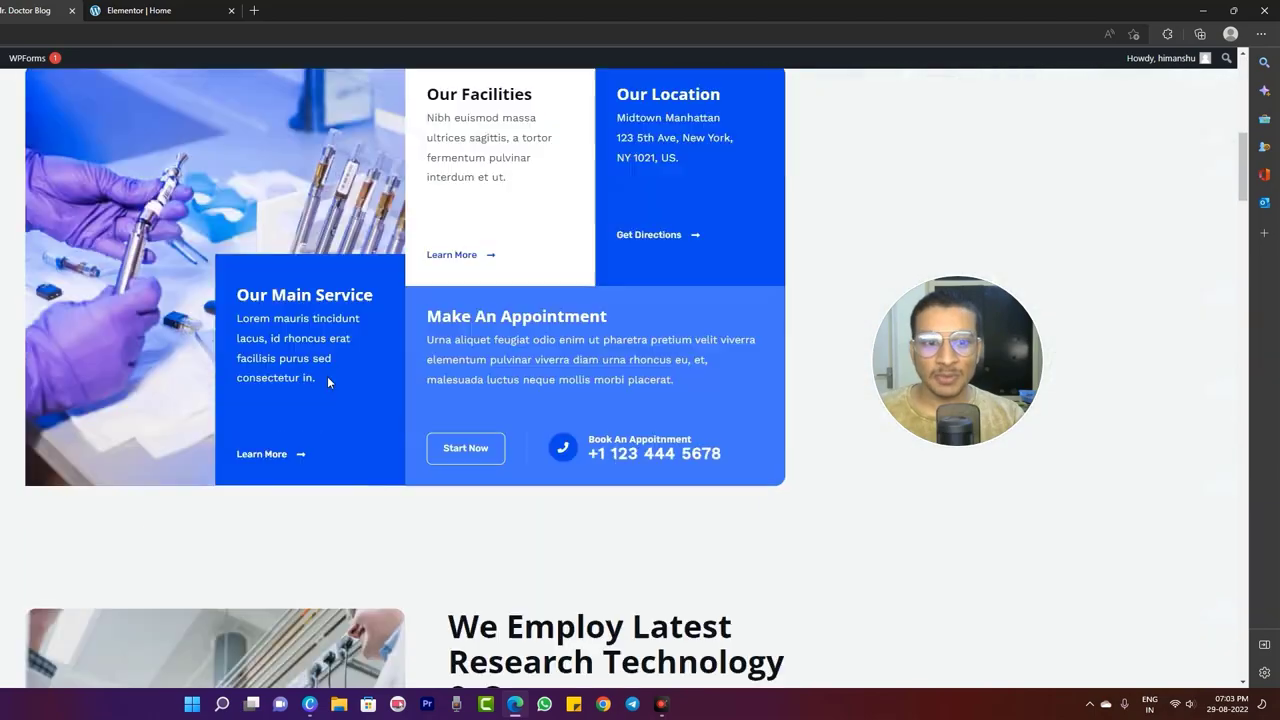